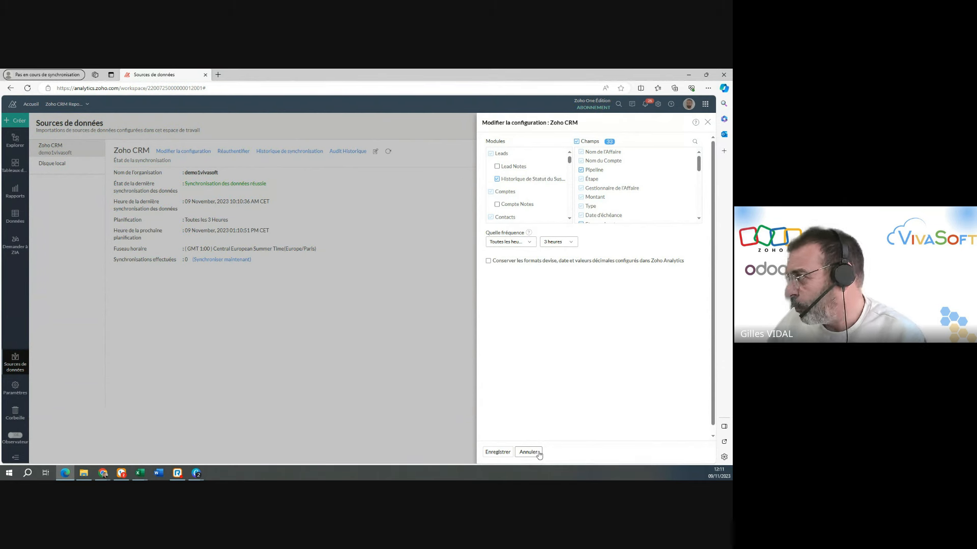
Cancel the Zoho CRM source configuration, view the Affaires data table, and close it.
{"action": "left_click", "coordinate": [538, 452]}
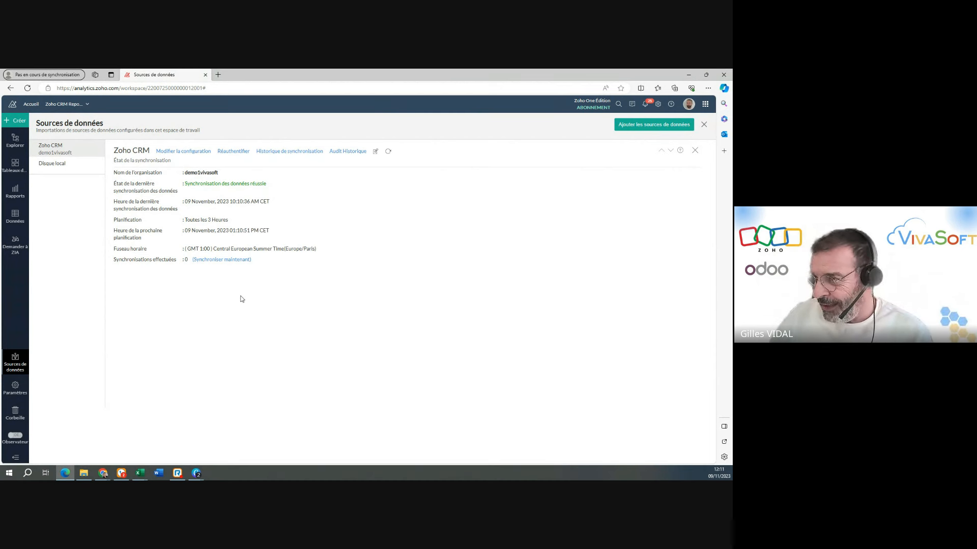
{"action": "left_click", "coordinate": [13, 218]}
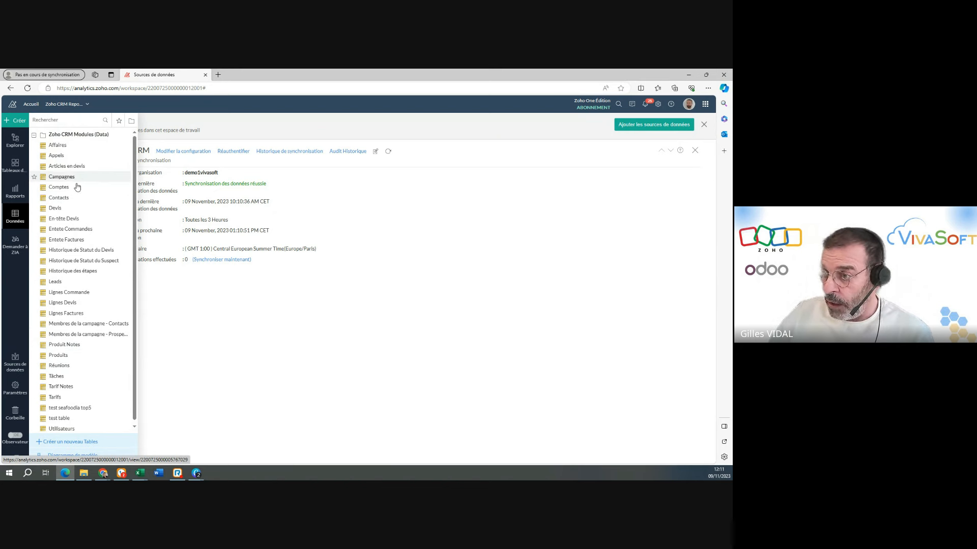
{"action": "left_click", "coordinate": [74, 145]}
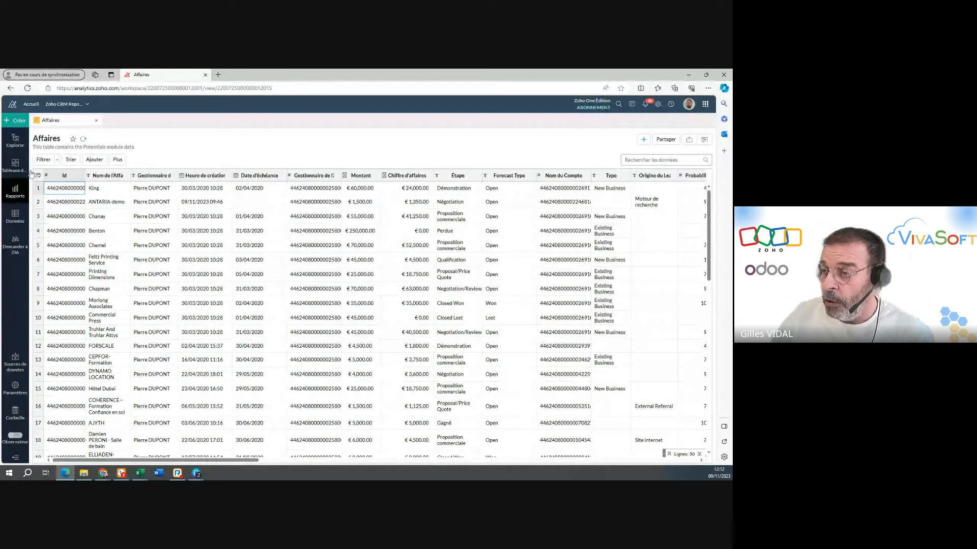
{"action": "left_click", "coordinate": [96, 121]}
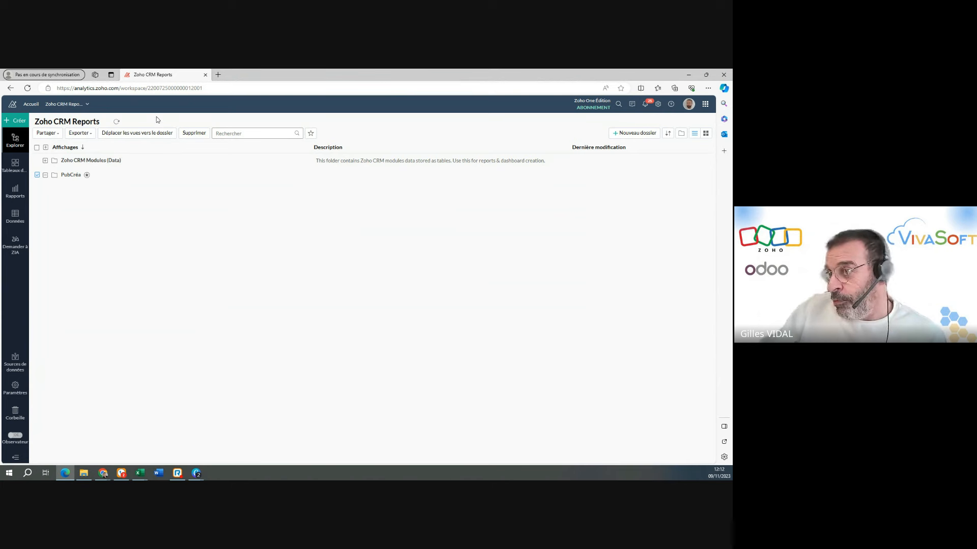
Create a new chart view based on the Leads table.
{"action": "left_click", "coordinate": [7, 122]}
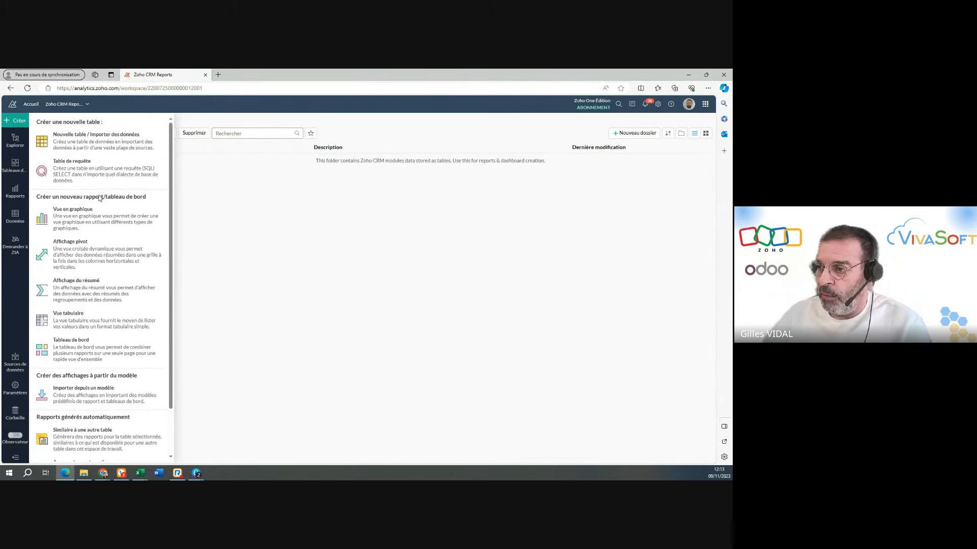
{"action": "left_click", "coordinate": [89, 220]}
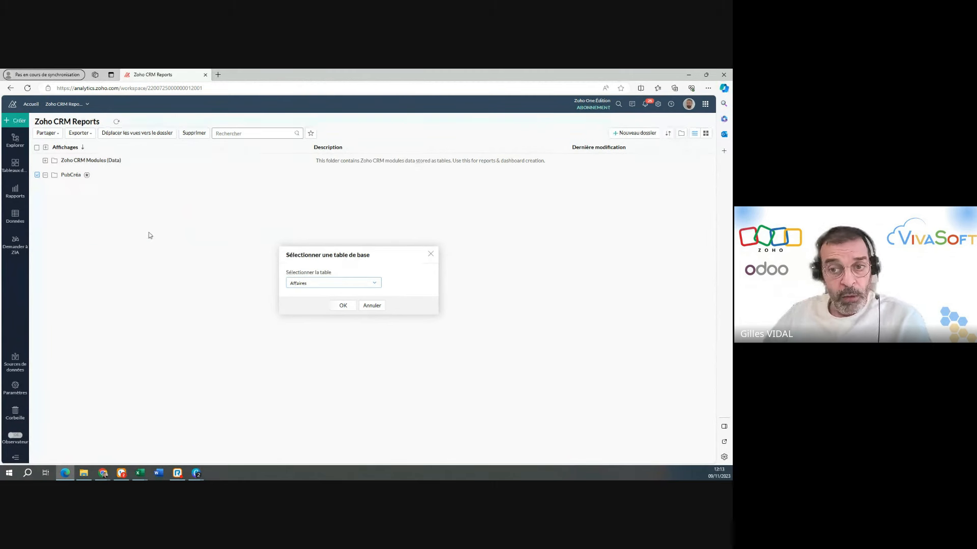
{"action": "left_click", "coordinate": [323, 288]}
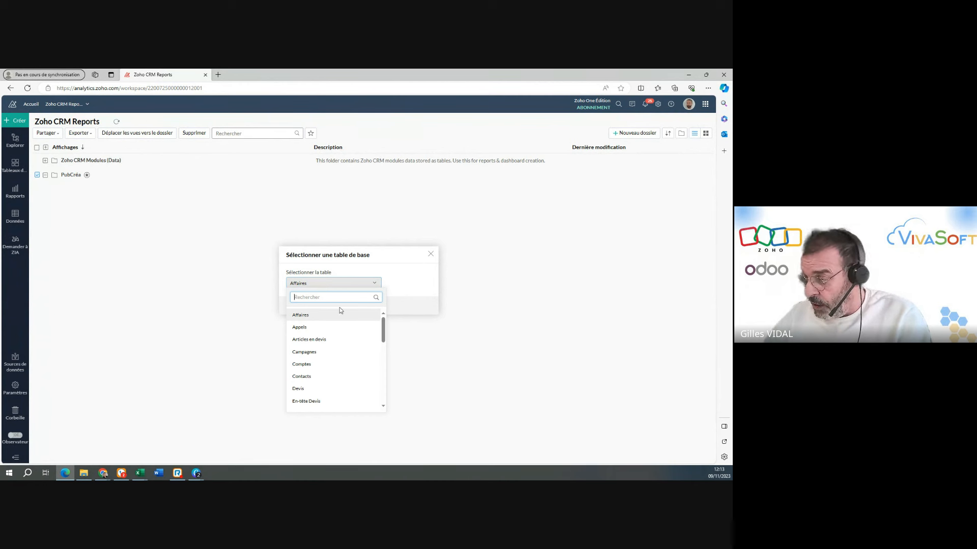
{"action": "scroll", "coordinate": [339, 339], "scroll_direction": "down", "scroll_amount": 1}
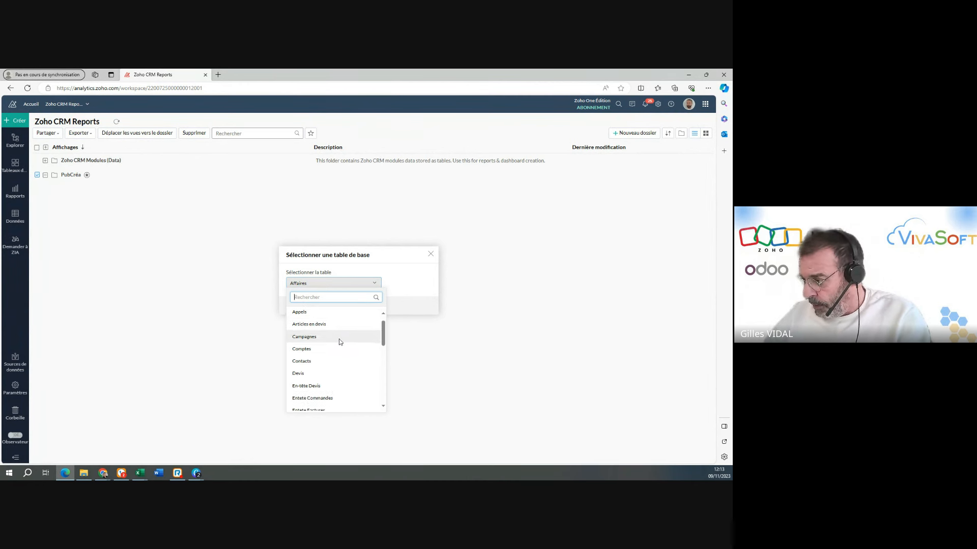
{"action": "scroll", "coordinate": [339, 339], "scroll_direction": "down", "scroll_amount": 5}
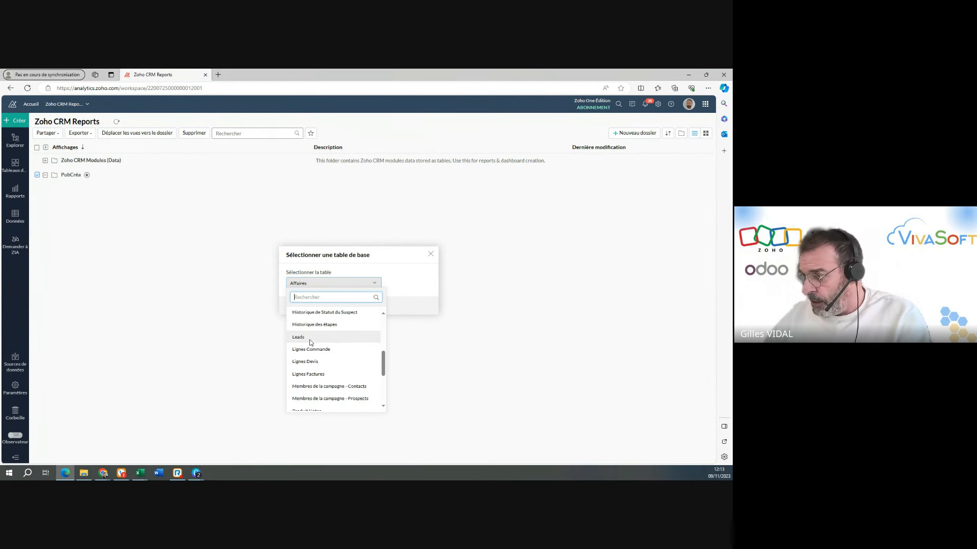
{"action": "left_click", "coordinate": [317, 338]}
{"action": "left_click", "coordinate": [342, 306]}
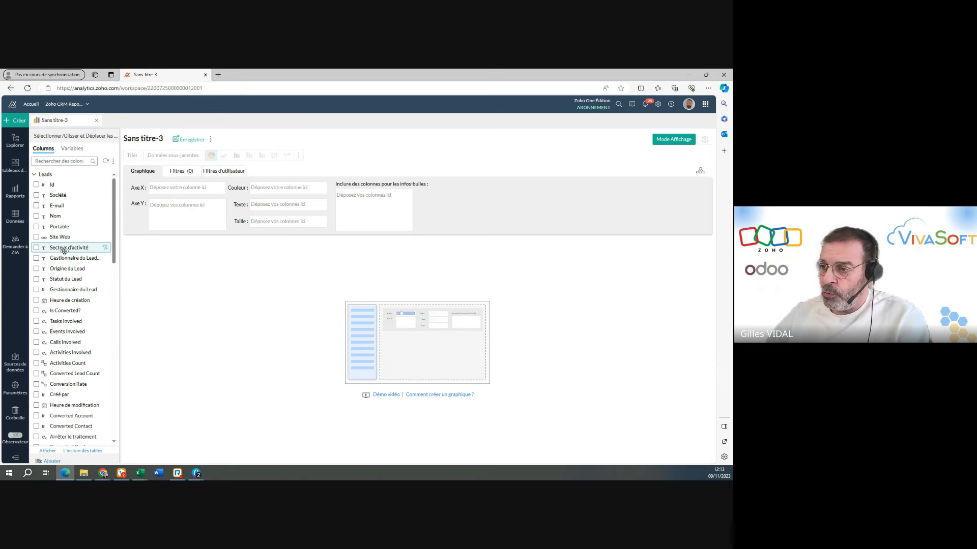
Generate the chart with Secteur d'activité on the Y axis, filtered to leads whose Is Converted? value is Non.
{"action": "left_click_drag", "start_coordinate": [59, 251], "coordinate": [185, 213]}
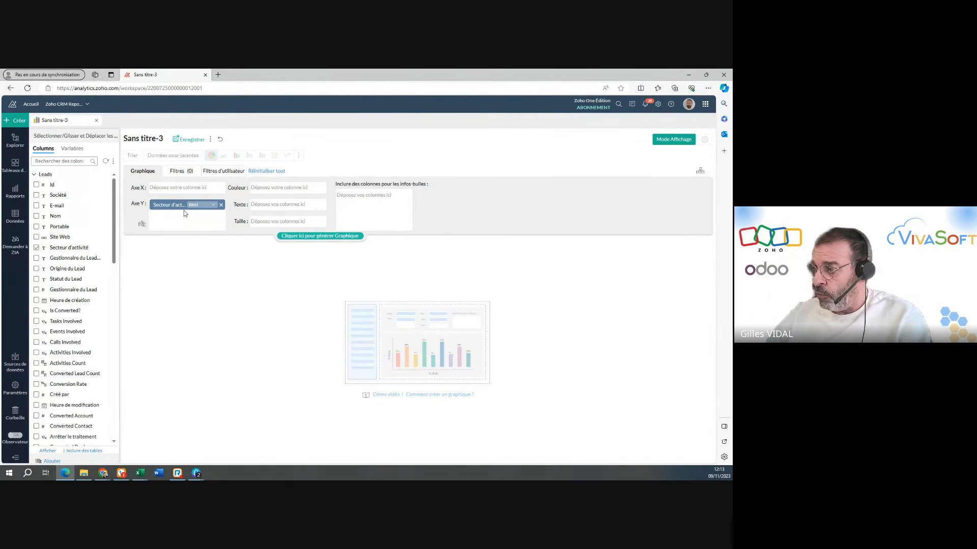
{"action": "left_click", "coordinate": [295, 236]}
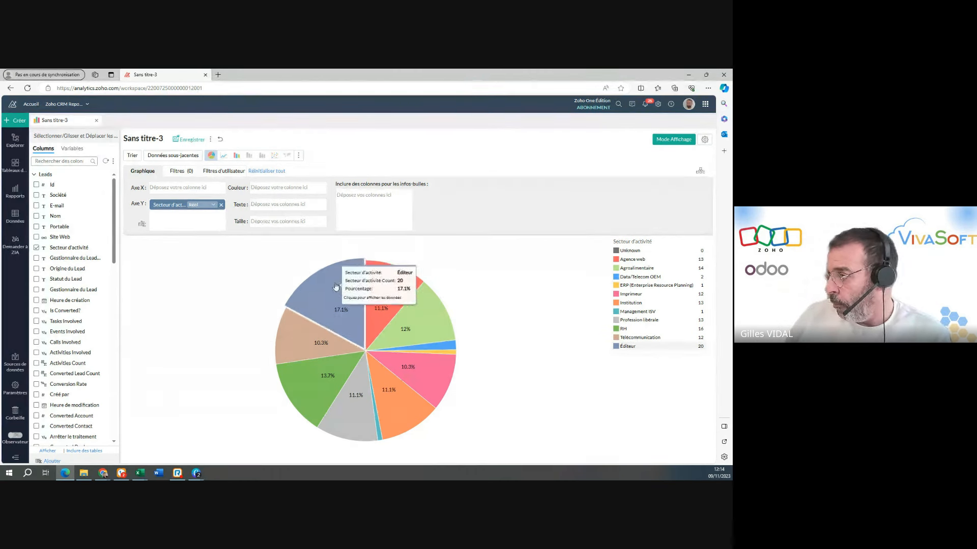
{"action": "left_click", "coordinate": [180, 172]}
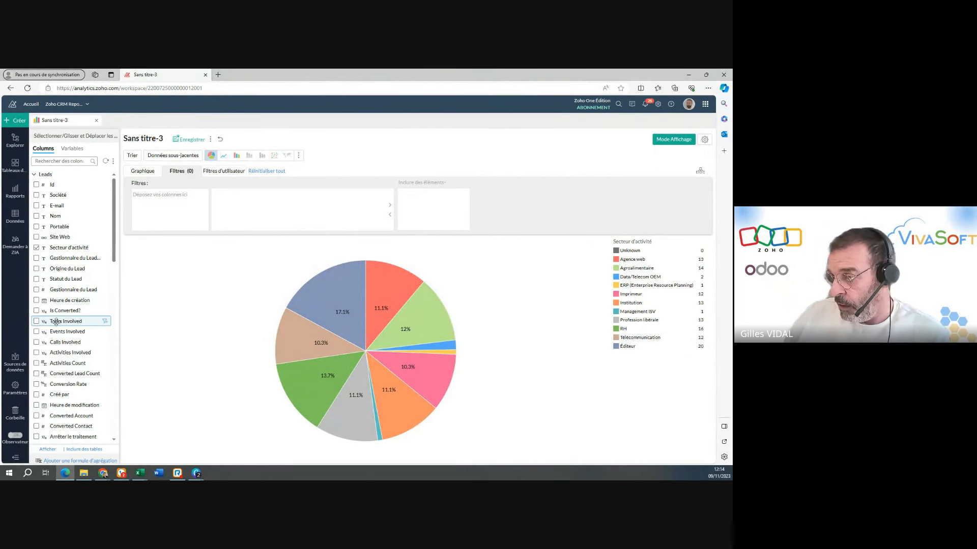
{"action": "left_click_drag", "start_coordinate": [60, 311], "coordinate": [162, 196]}
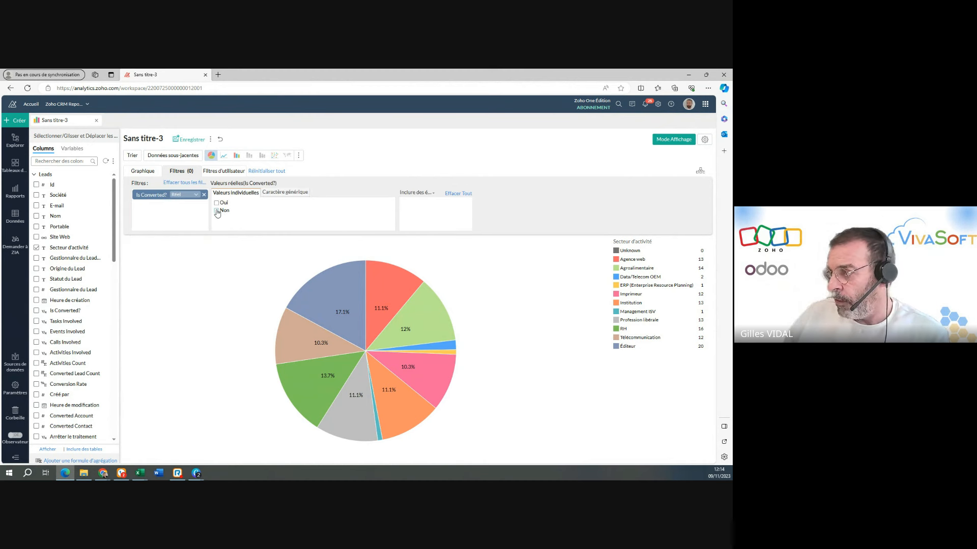
{"action": "left_click", "coordinate": [217, 211]}
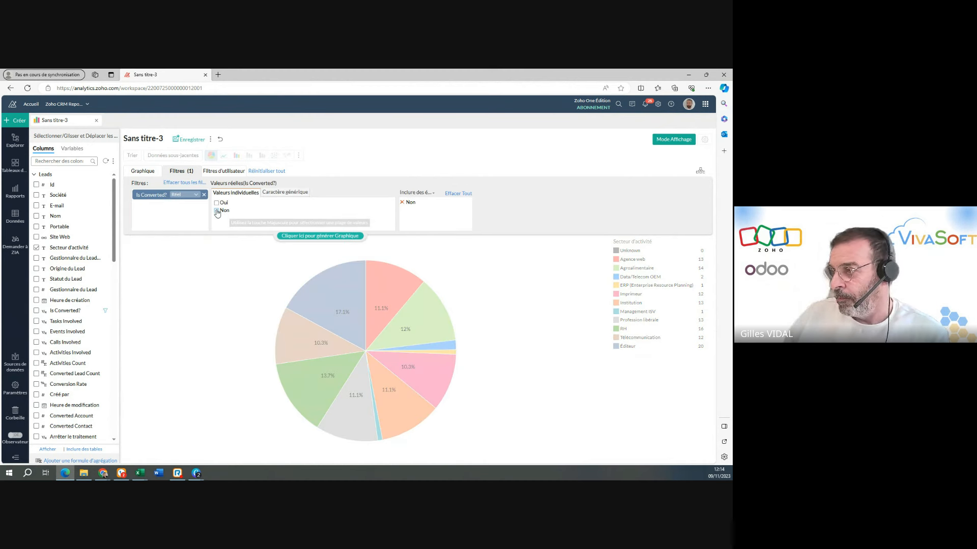
{"action": "left_click", "coordinate": [290, 237]}
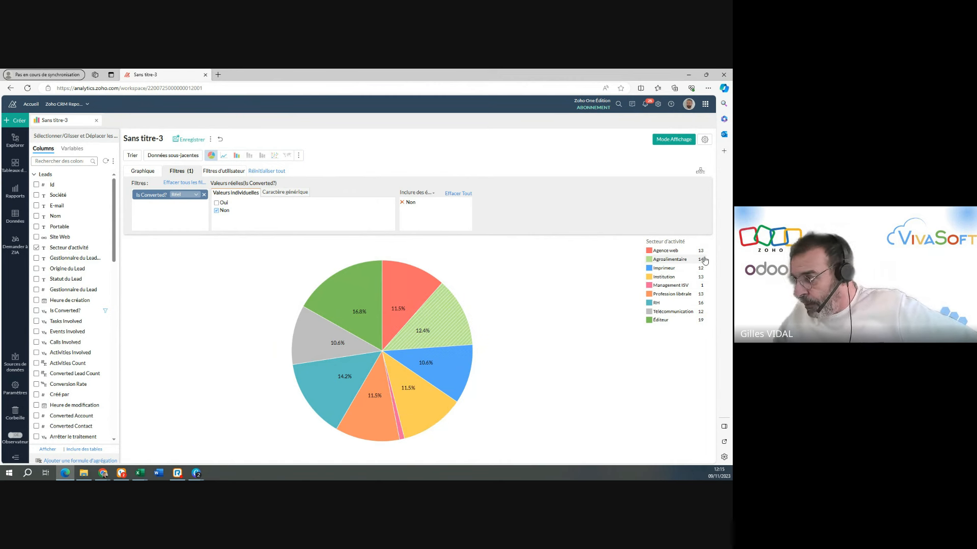
Examine the underlying lead records of the pie chart's Éditeur slice, and close the list.
{"action": "mouse_move", "coordinate": [335, 319]}
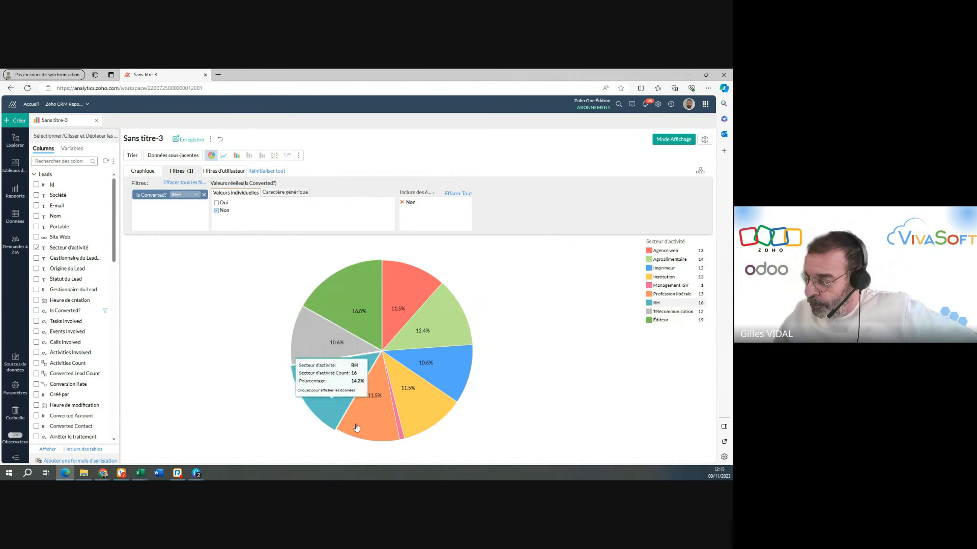
{"action": "left_click", "coordinate": [365, 332]}
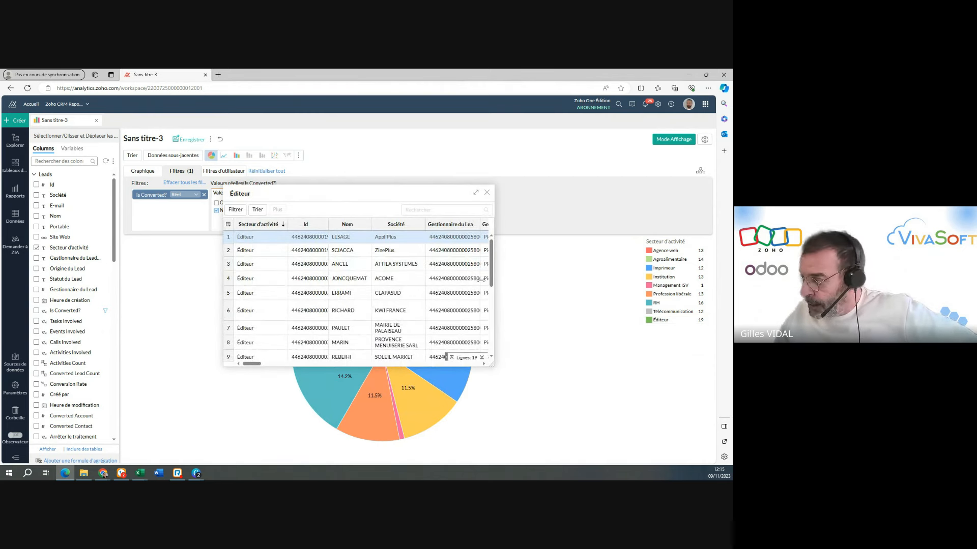
{"action": "left_click_drag", "start_coordinate": [607, 287], "coordinate": [621, 286]}
{"action": "scroll", "coordinate": [374, 333], "scroll_direction": "down", "scroll_amount": 5}
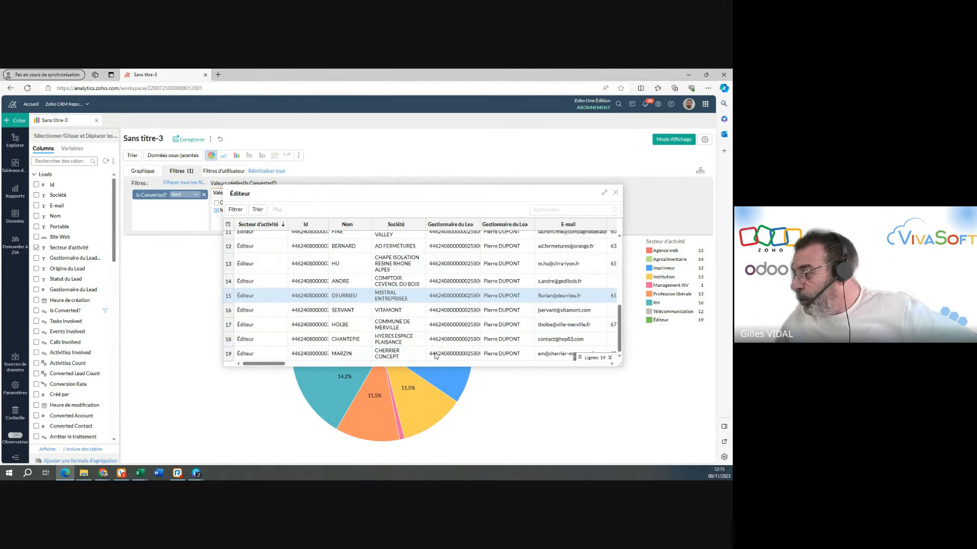
{"action": "scroll", "coordinate": [435, 356], "scroll_direction": "up", "scroll_amount": 3}
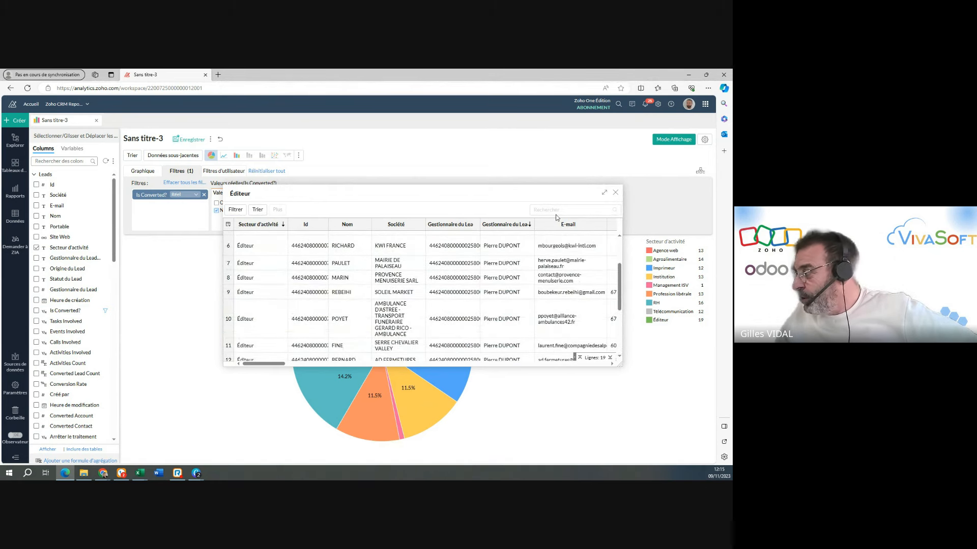
{"action": "left_click", "coordinate": [616, 194]}
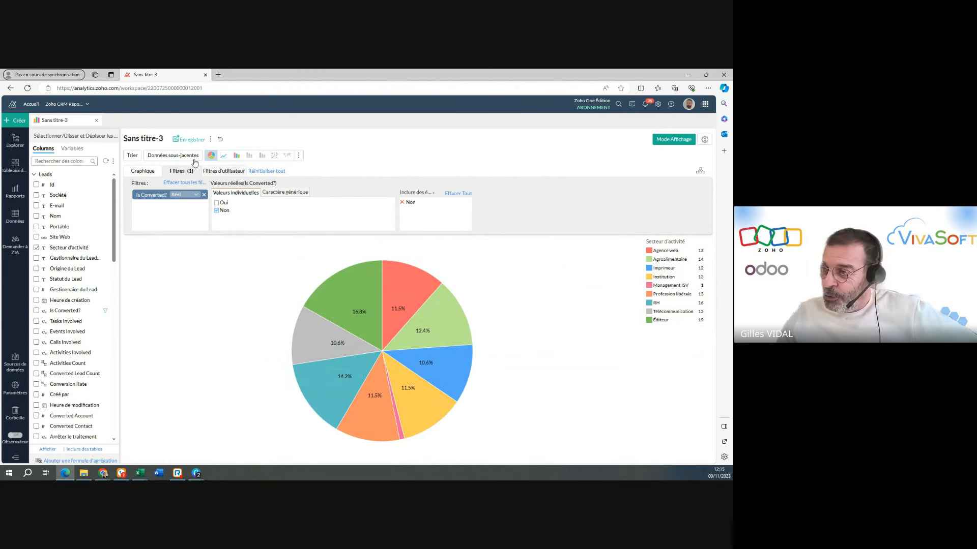
Rename the chart as Camembert Leads and save it in the PubCréa folder.
{"action": "left_click", "coordinate": [163, 139]}
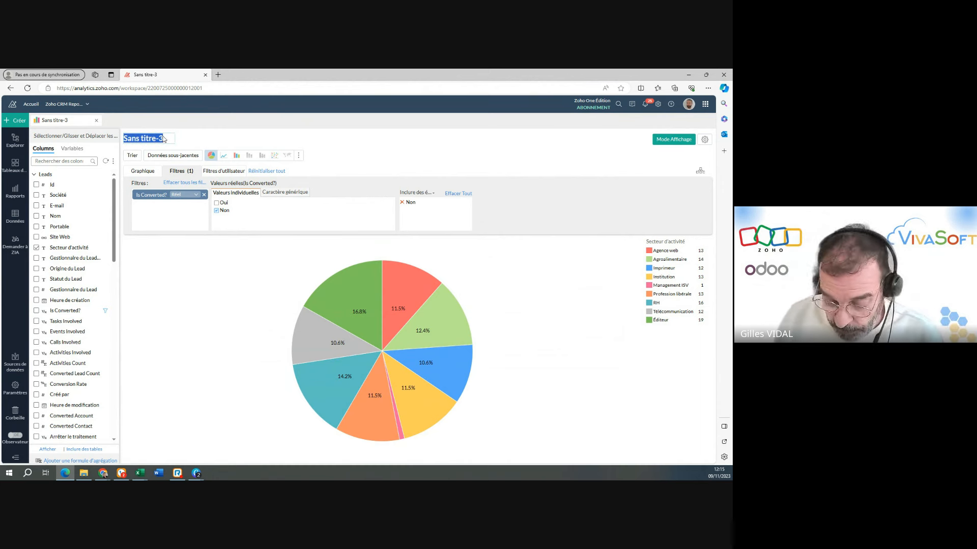
{"action": "type", "text": "Camembe"}
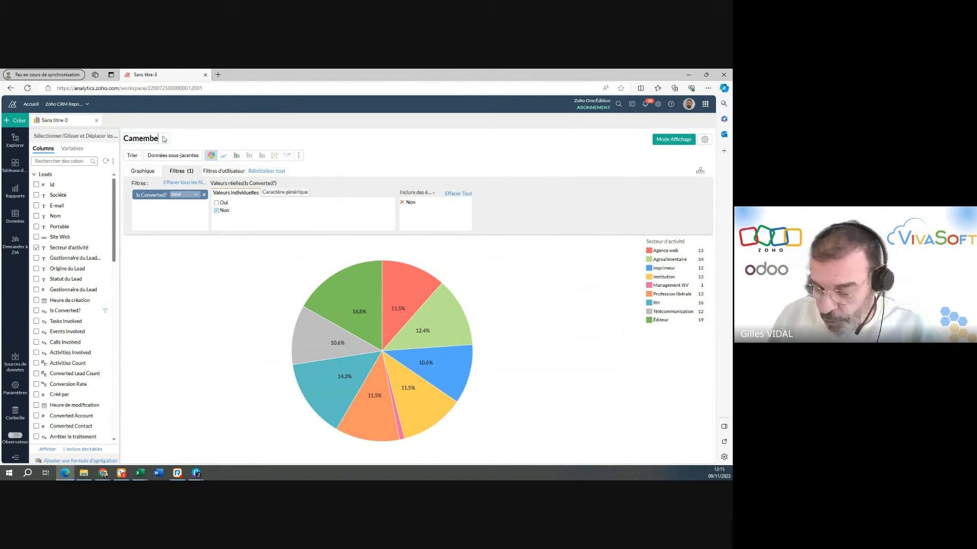
{"action": "type", "text": "rt Le"}
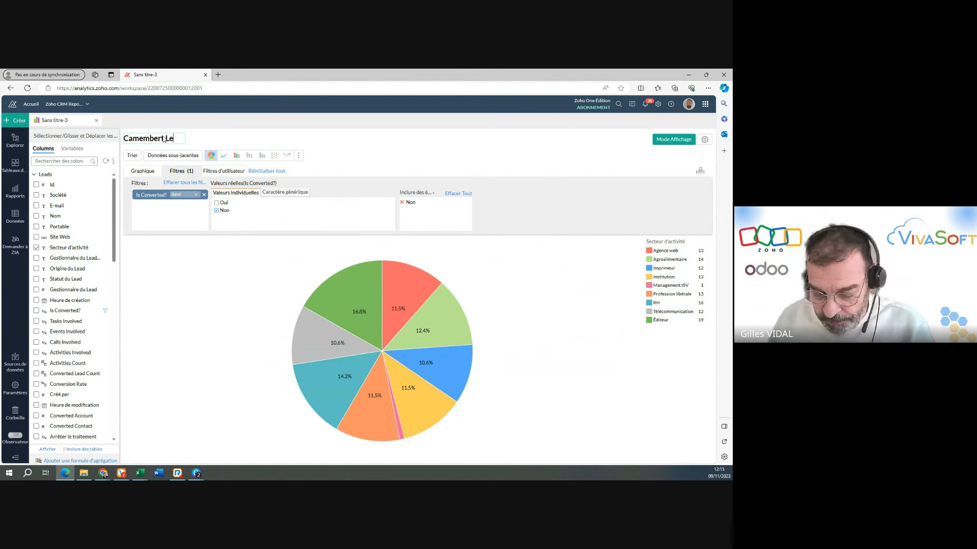
{"action": "type", "text": "ads"}
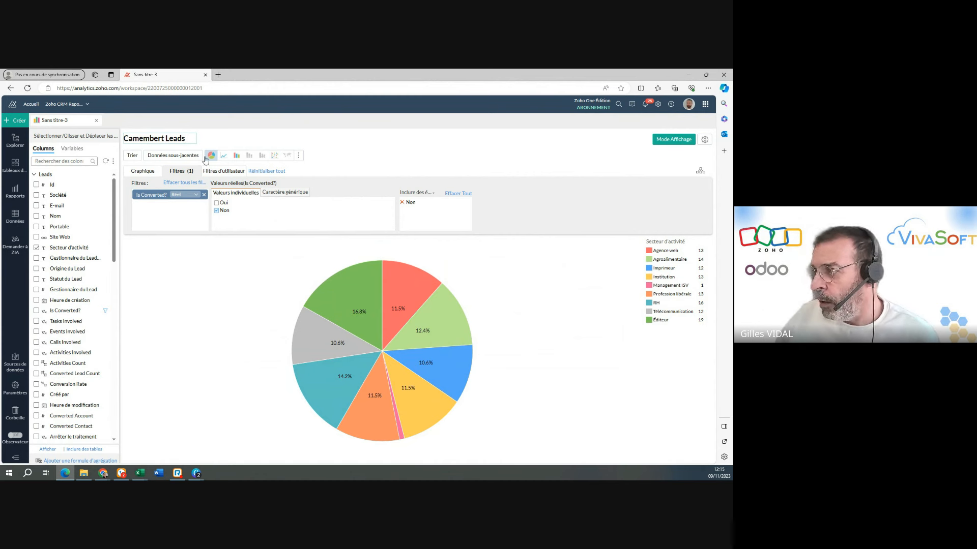
{"action": "left_click", "coordinate": [241, 143]}
{"action": "left_click", "coordinate": [211, 140]}
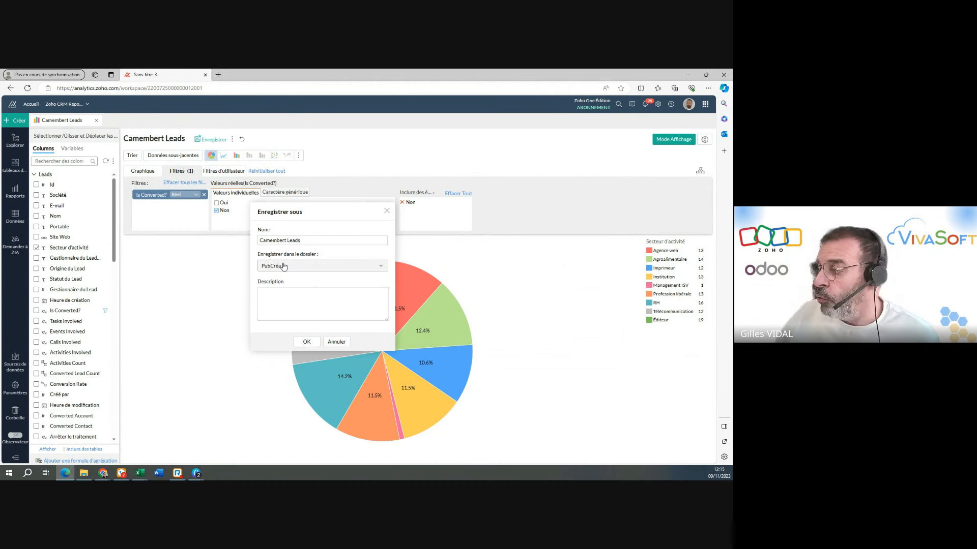
{"action": "left_click", "coordinate": [306, 342]}
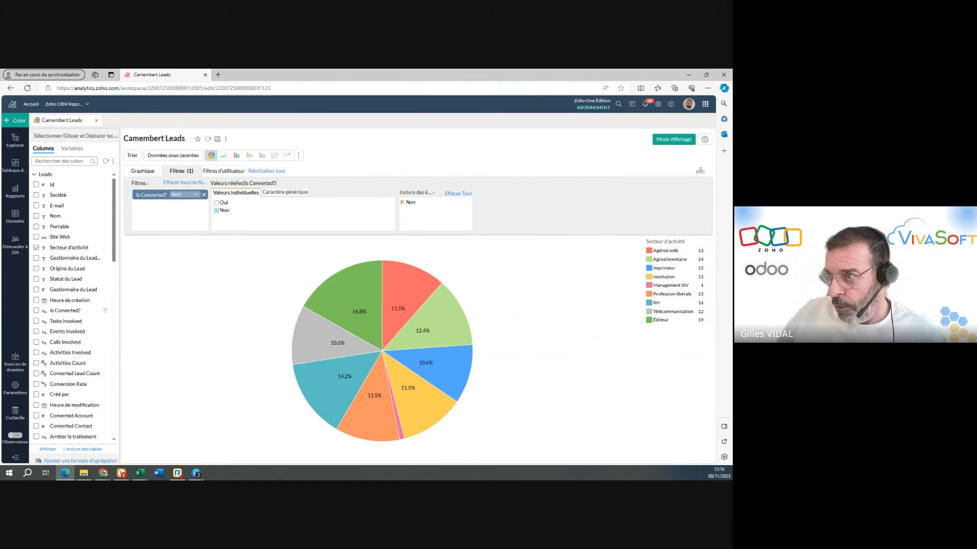
Create a new pivot view based on the Leads table.
{"action": "left_click", "coordinate": [20, 122]}
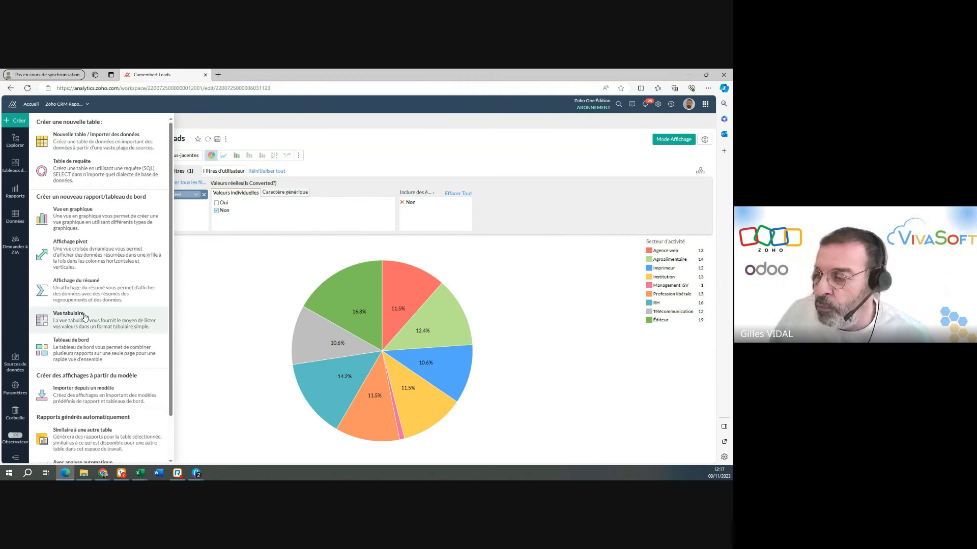
{"action": "left_click", "coordinate": [99, 263]}
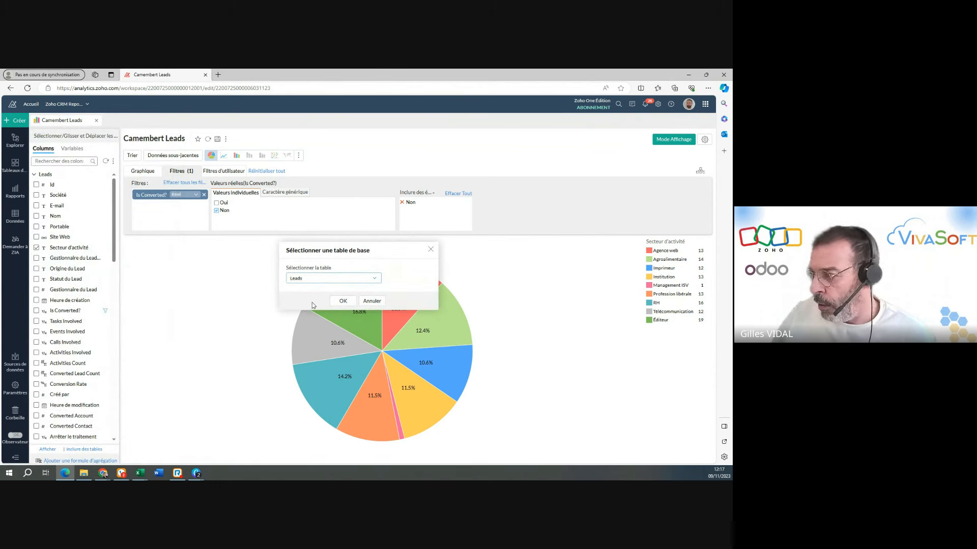
{"action": "left_click", "coordinate": [343, 301]}
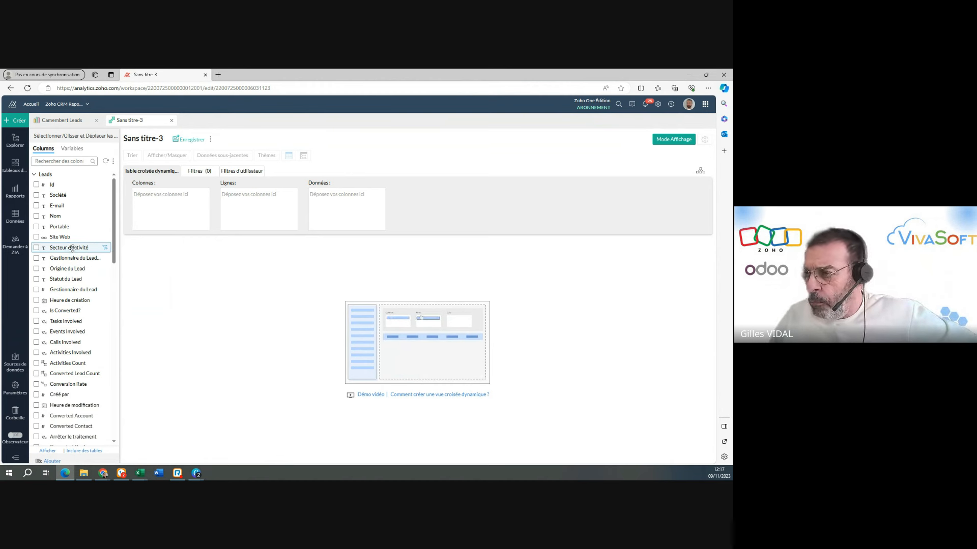
Generate the pivot table with Secteur d'activité as columns and Heure de création as rows.
{"action": "left_click_drag", "start_coordinate": [72, 248], "coordinate": [176, 200]}
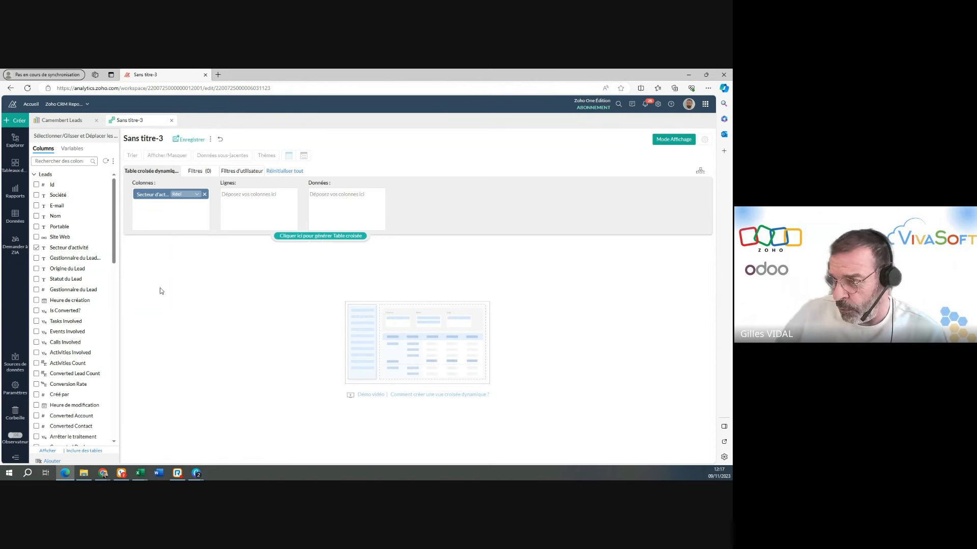
{"action": "left_click_drag", "start_coordinate": [71, 301], "coordinate": [262, 196]}
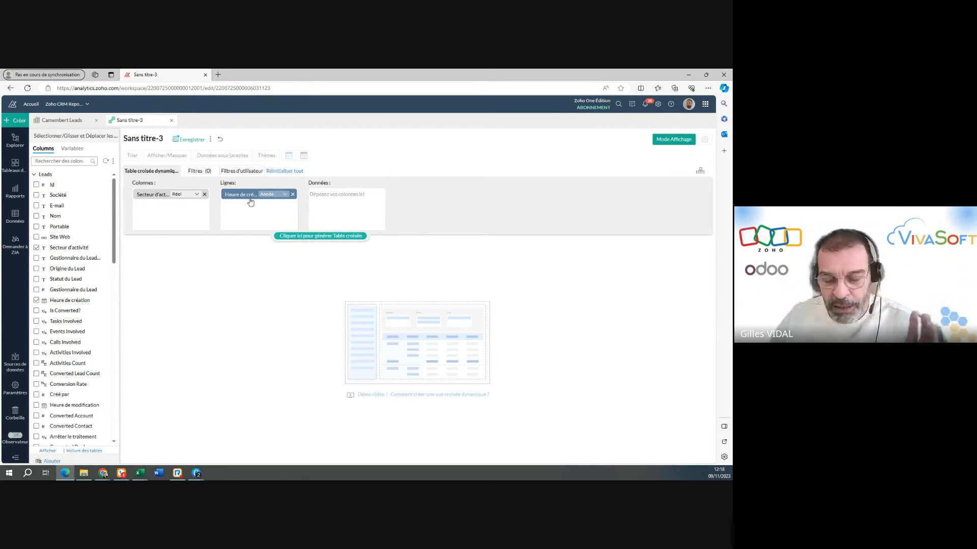
{"action": "left_click", "coordinate": [308, 237]}
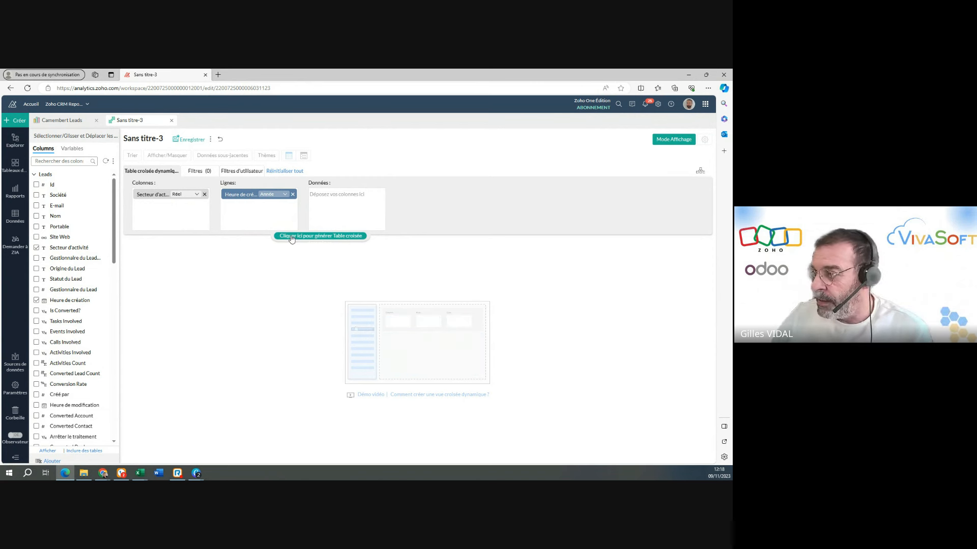
{"action": "left_click", "coordinate": [295, 236]}
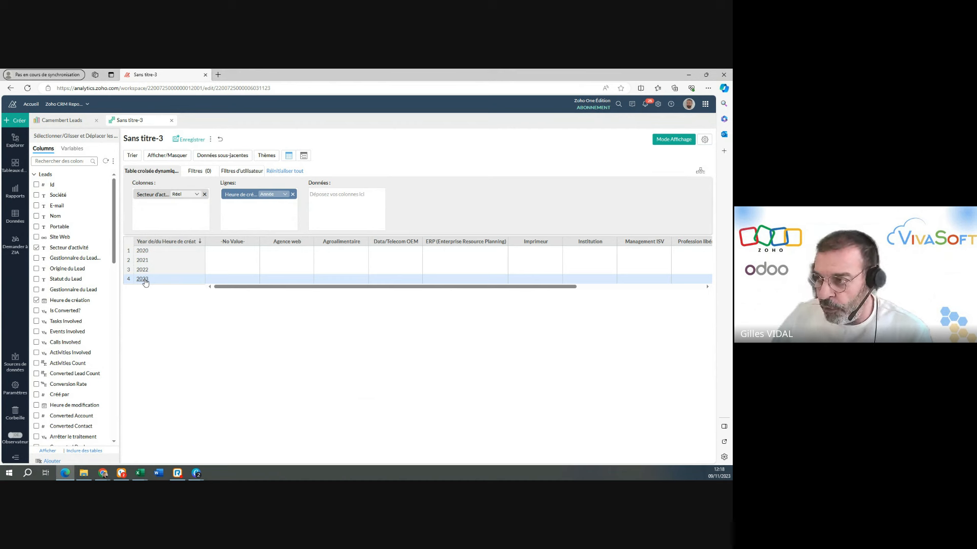
Group the Heure de création rows by Mois et année and regenerate the pivot table.
{"action": "left_click", "coordinate": [285, 195]}
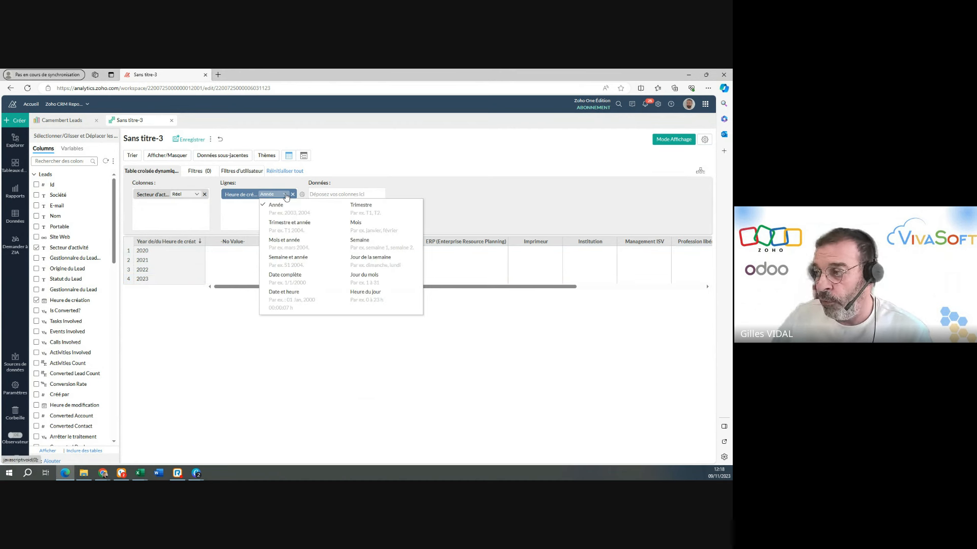
{"action": "left_click", "coordinate": [286, 250]}
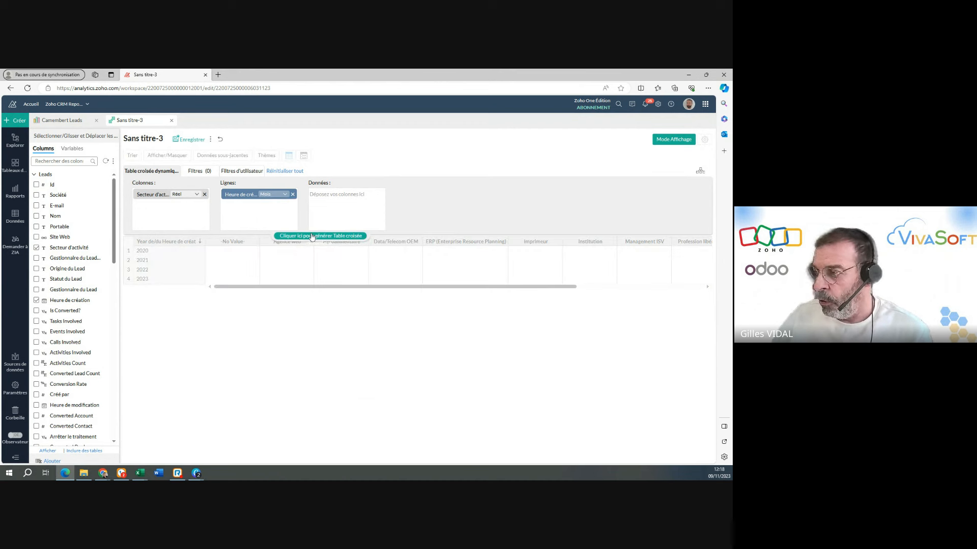
{"action": "left_click", "coordinate": [311, 236]}
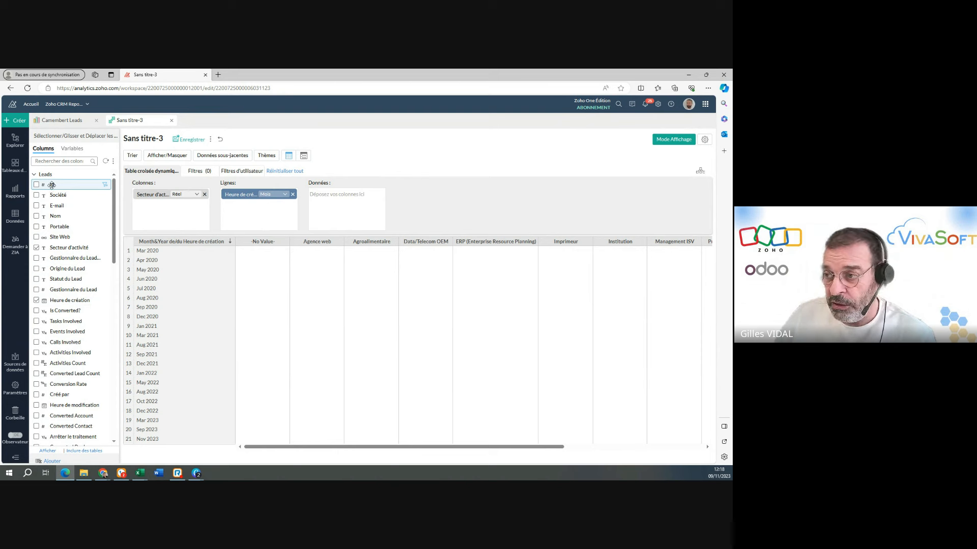
Add Id as the pivot table's data field, aggregated by Décompte.
{"action": "left_click_drag", "start_coordinate": [51, 184], "coordinate": [331, 194]}
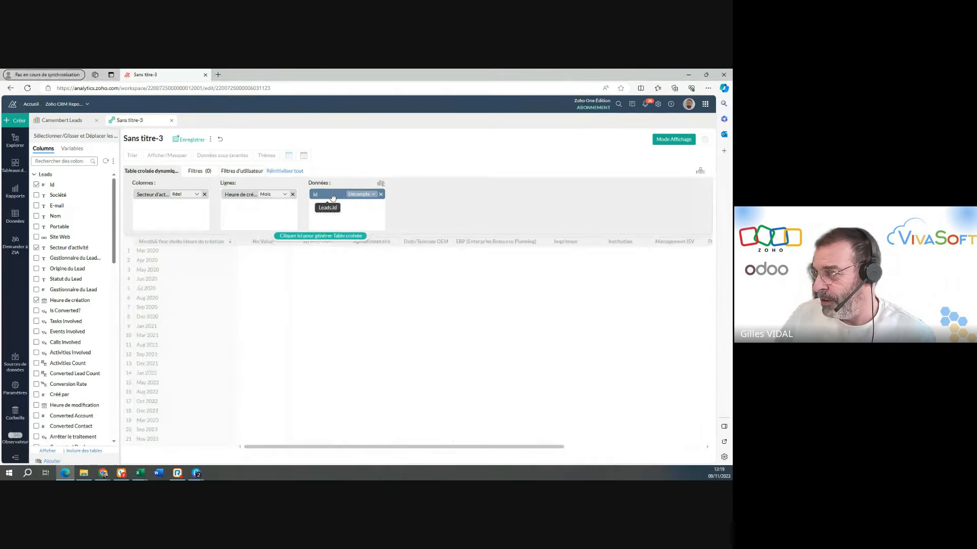
{"action": "left_click", "coordinate": [371, 195]}
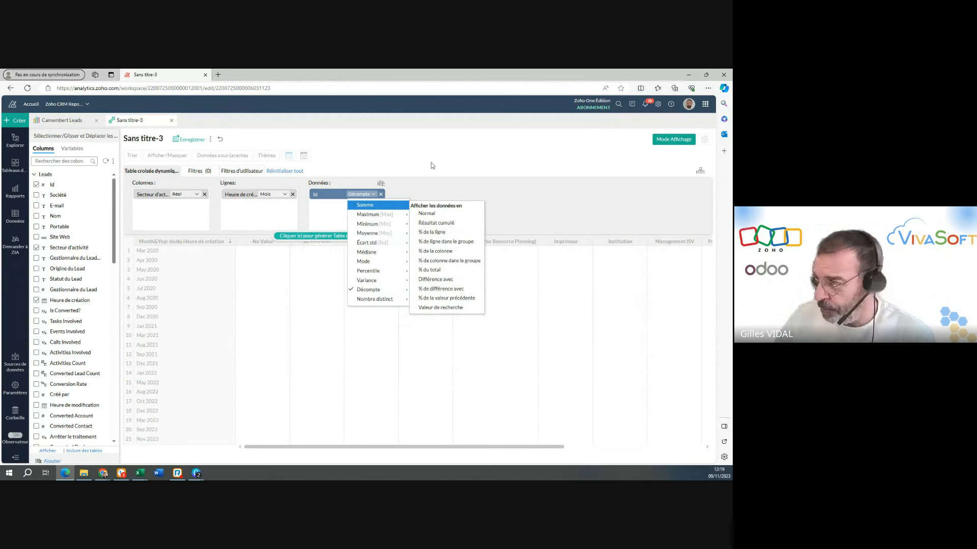
{"action": "left_click", "coordinate": [457, 189]}
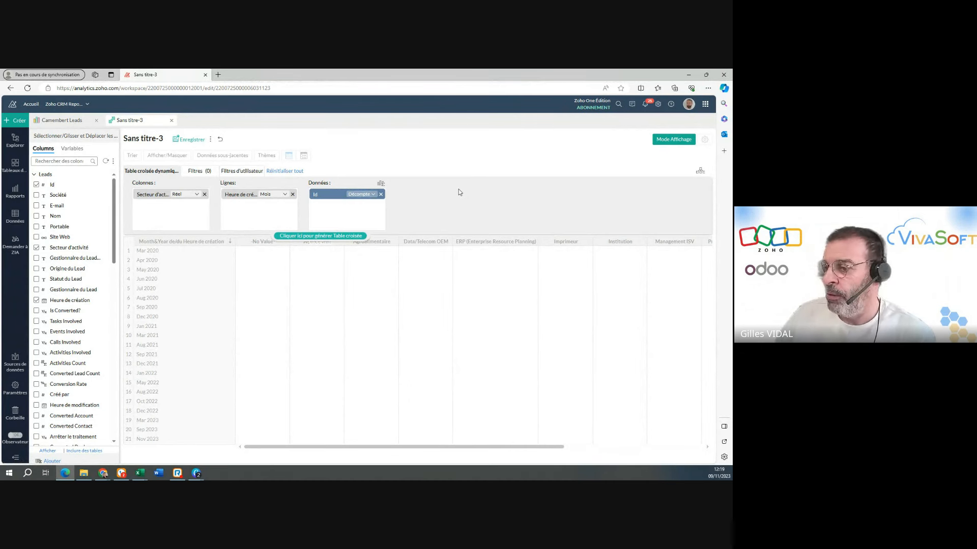
Filter the pivot table on Is Converted? to include only Non, and regenerate it.
{"action": "left_click", "coordinate": [195, 173]}
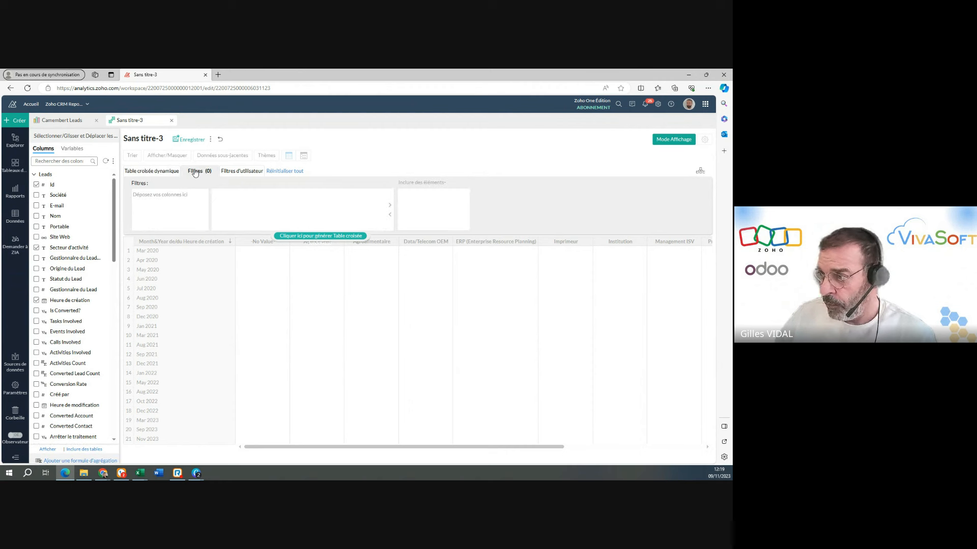
{"action": "left_click_drag", "start_coordinate": [51, 312], "coordinate": [165, 204]}
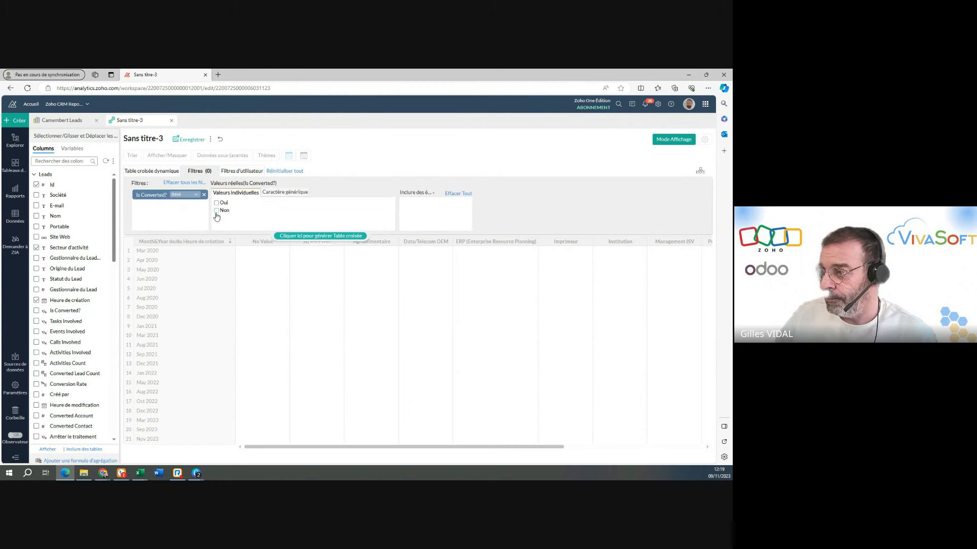
{"action": "left_click", "coordinate": [216, 211]}
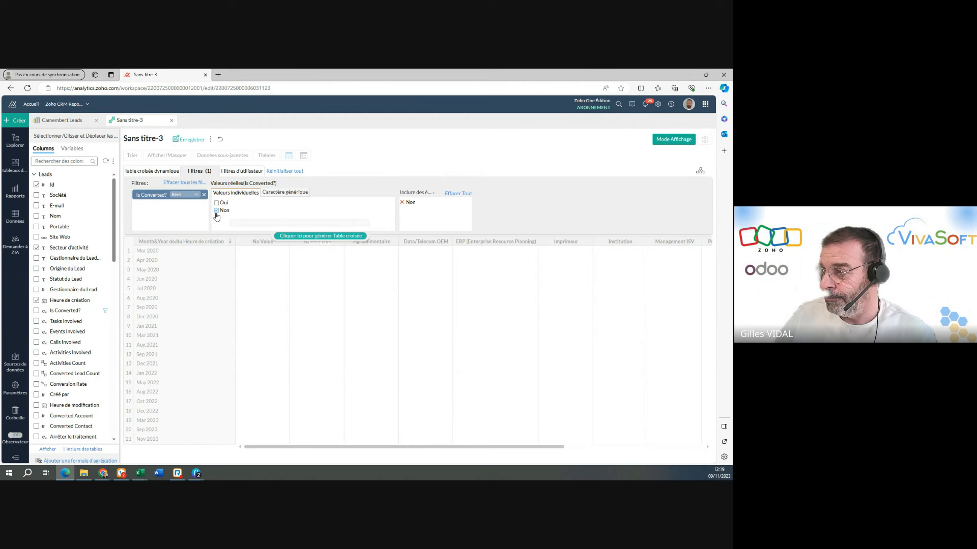
{"action": "left_click", "coordinate": [295, 238]}
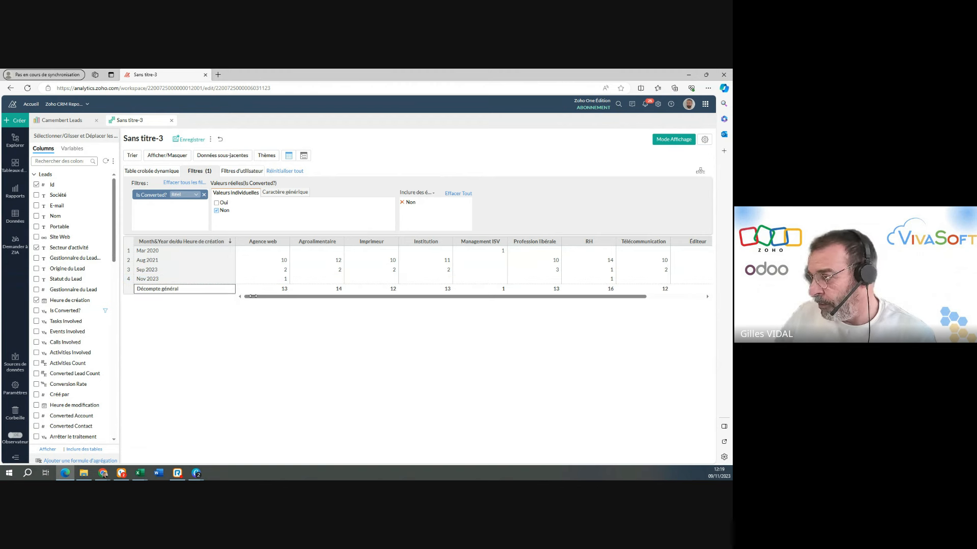
Rename the pivot table's Décompte général row as Total.
{"action": "left_click_drag", "start_coordinate": [253, 296], "coordinate": [392, 305]}
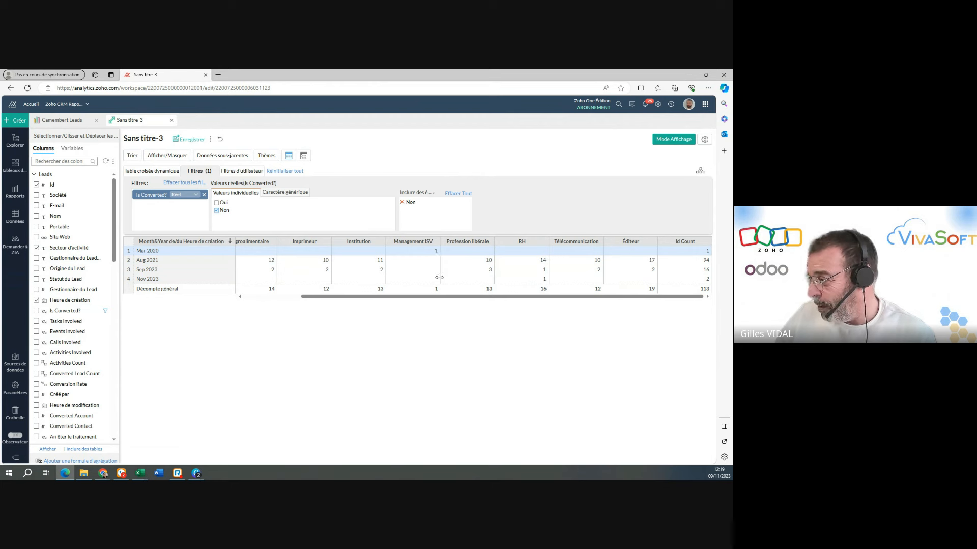
{"action": "left_click_drag", "start_coordinate": [446, 297], "coordinate": [322, 299]}
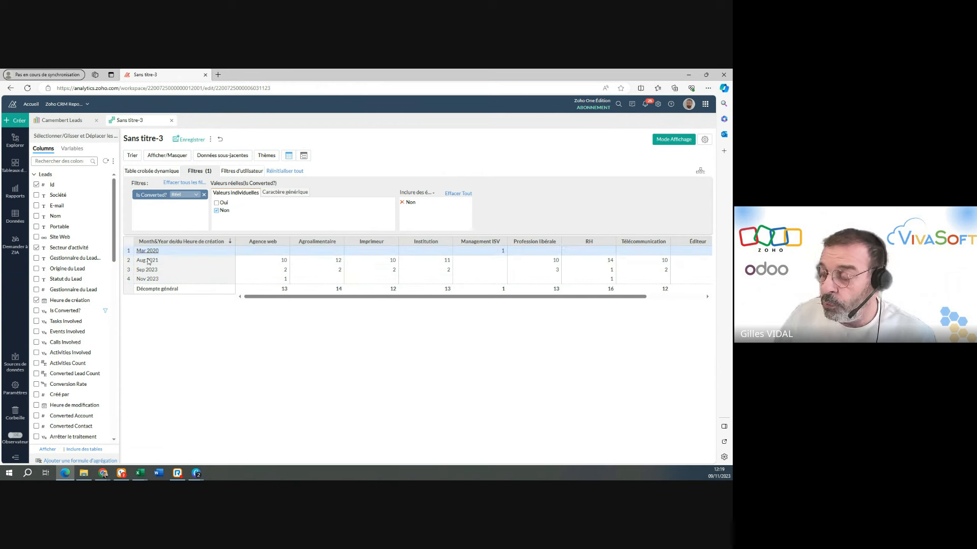
{"action": "double_click", "coordinate": [177, 289]}
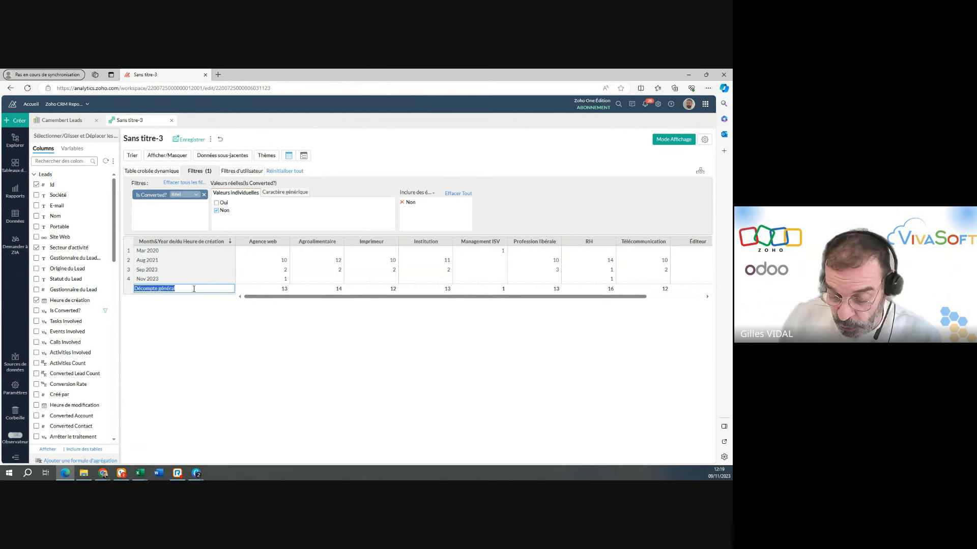
{"action": "type", "text": "Tot"}
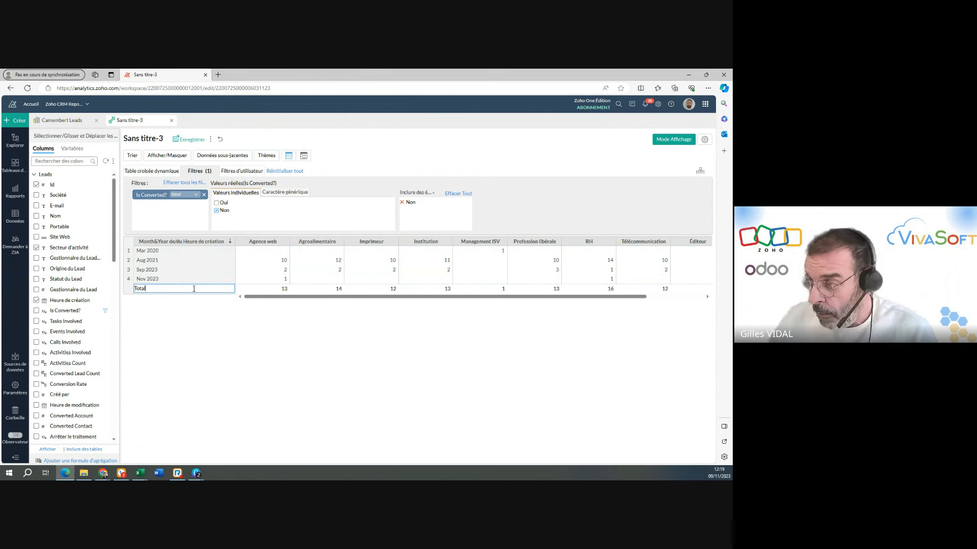
Rename the row header for the creation month and year as Date.
{"action": "double_click", "coordinate": [157, 241]}
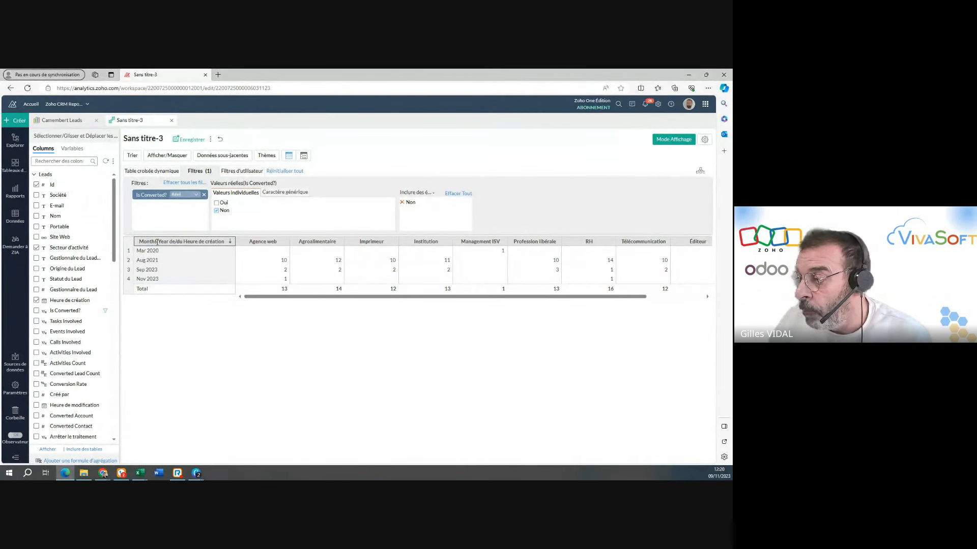
{"action": "double_click", "coordinate": [157, 242]}
{"action": "type", "text": "Da"}
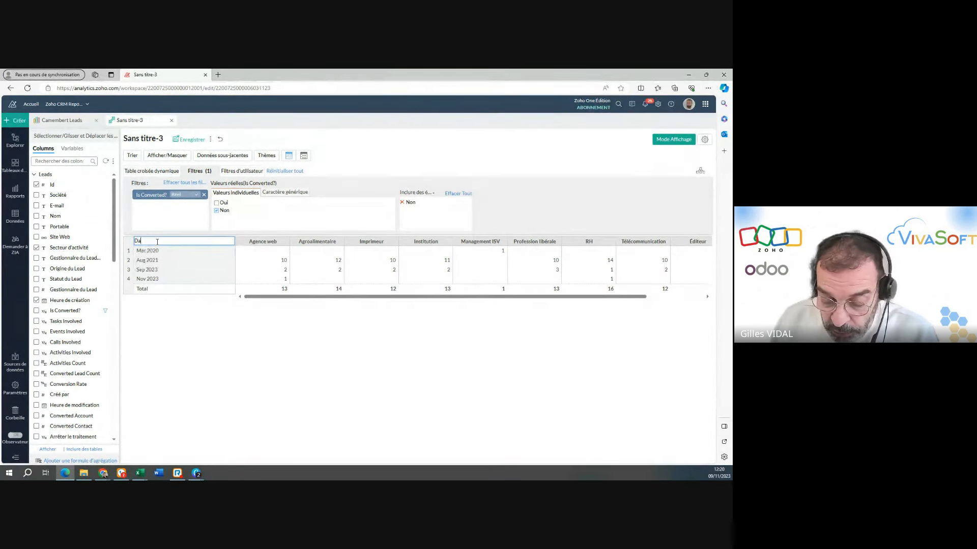
{"action": "type", "text": "te"}
{"action": "left_click", "coordinate": [182, 367]}
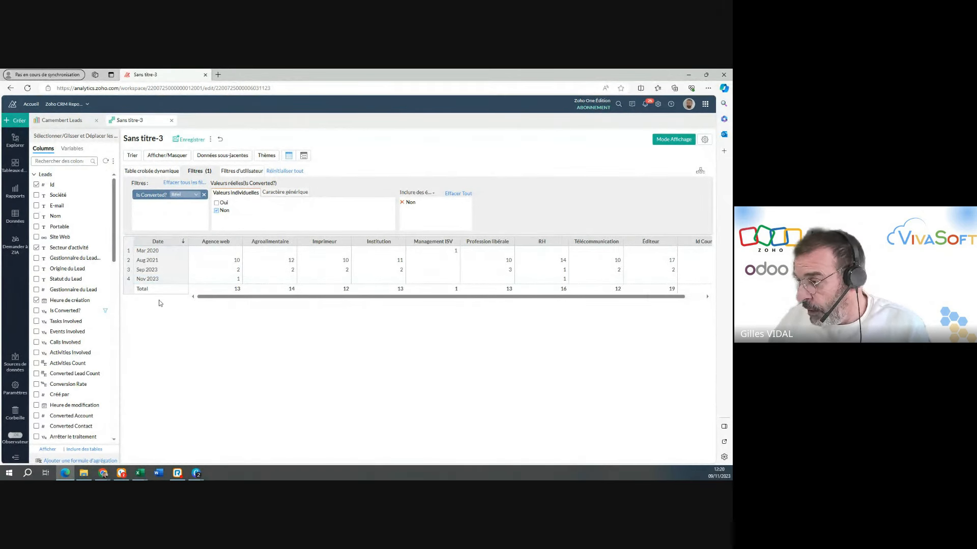
Rename the pivot table's Id Count column as Nombre.
{"action": "left_click_drag", "start_coordinate": [325, 296], "coordinate": [491, 298]}
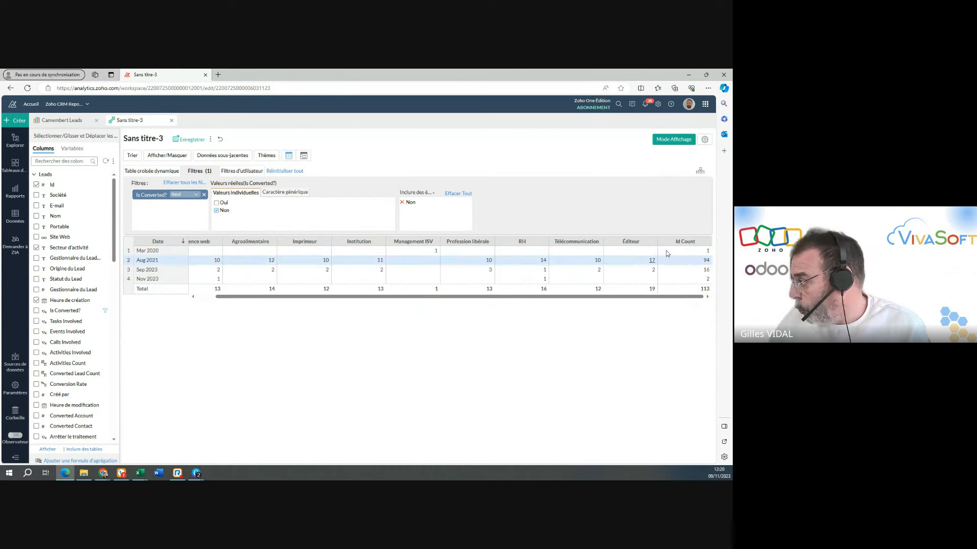
{"action": "double_click", "coordinate": [686, 241]}
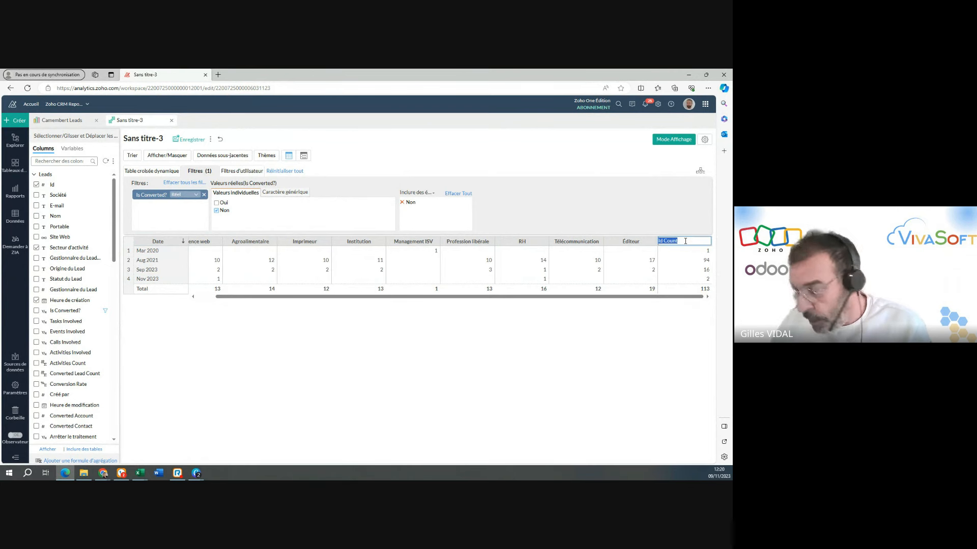
{"action": "type", "text": "Nombre"}
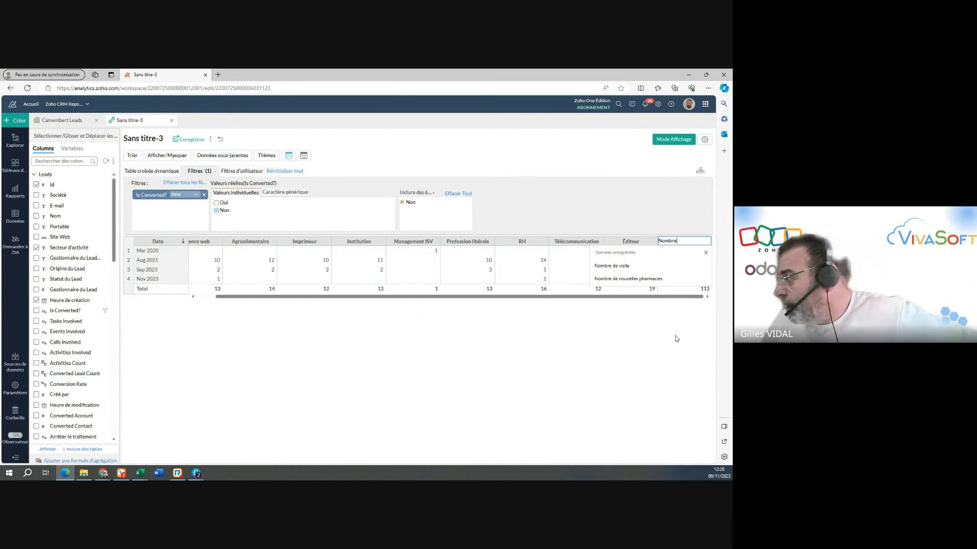
{"action": "key", "text": "Return"}
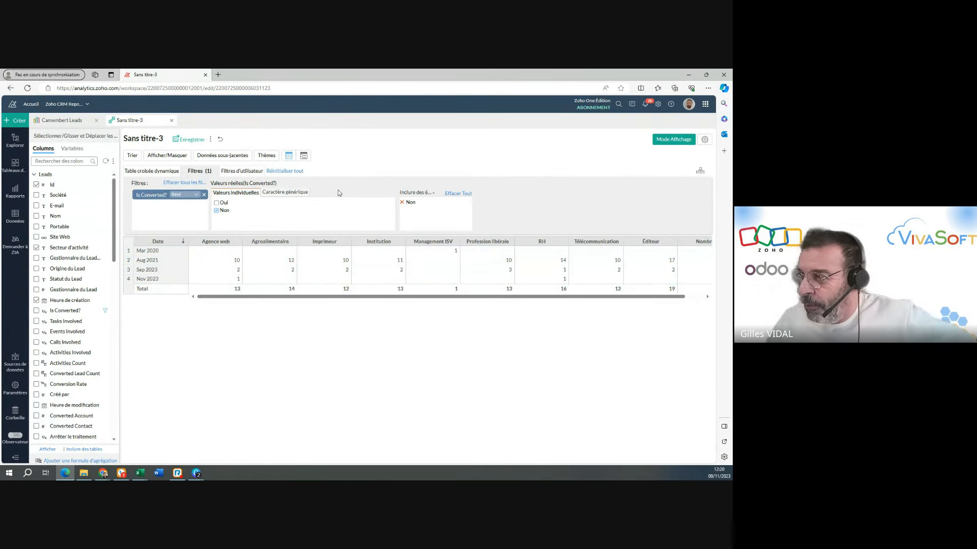
Title the pivot table Tableau croisé dymanique and save it in the PubCréa folder.
{"action": "left_click", "coordinate": [160, 138]}
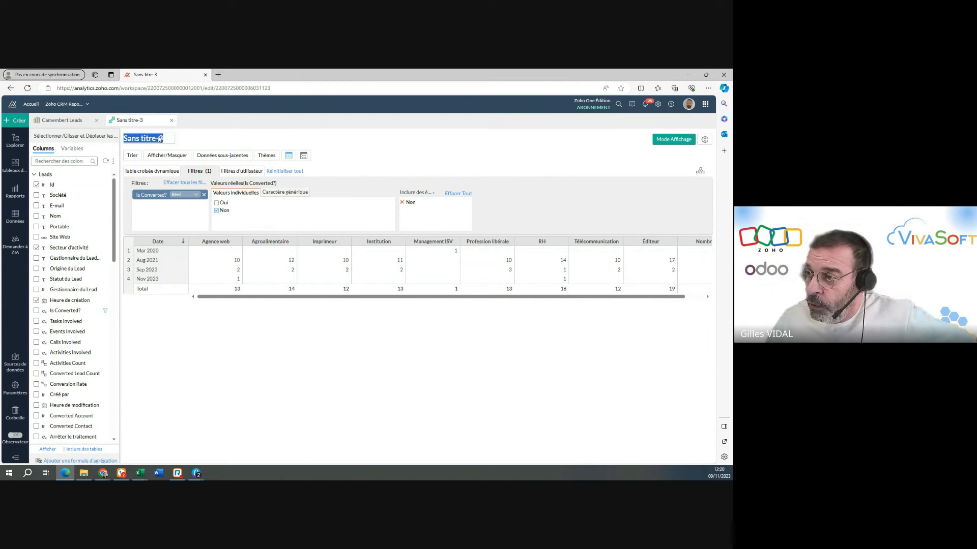
{"action": "type", "text": "Ta"}
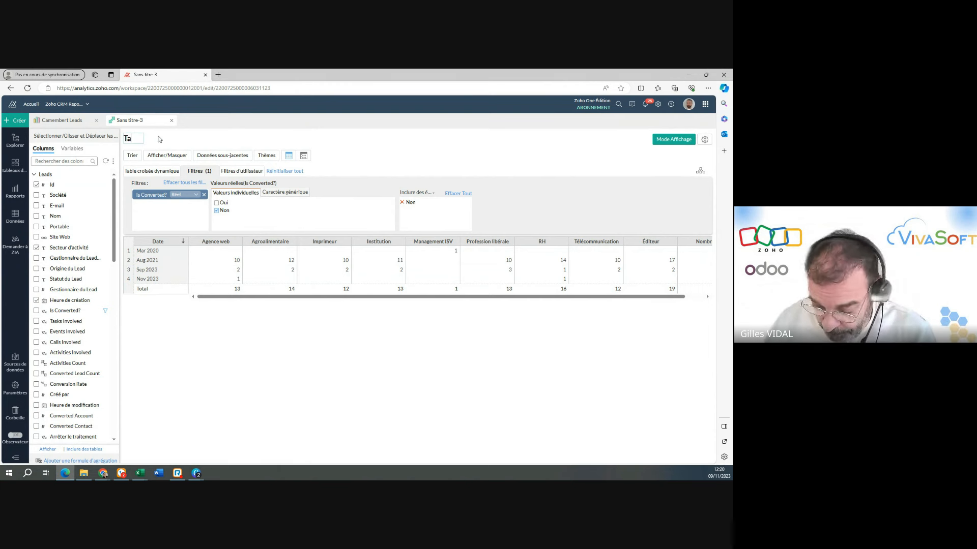
{"action": "type", "text": "bleau"}
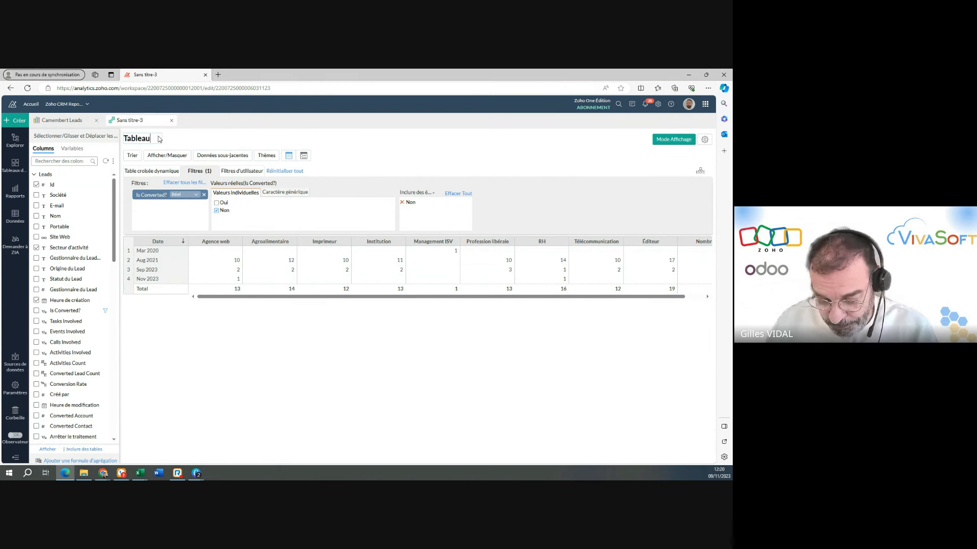
{"action": "type", "text": " croisé"}
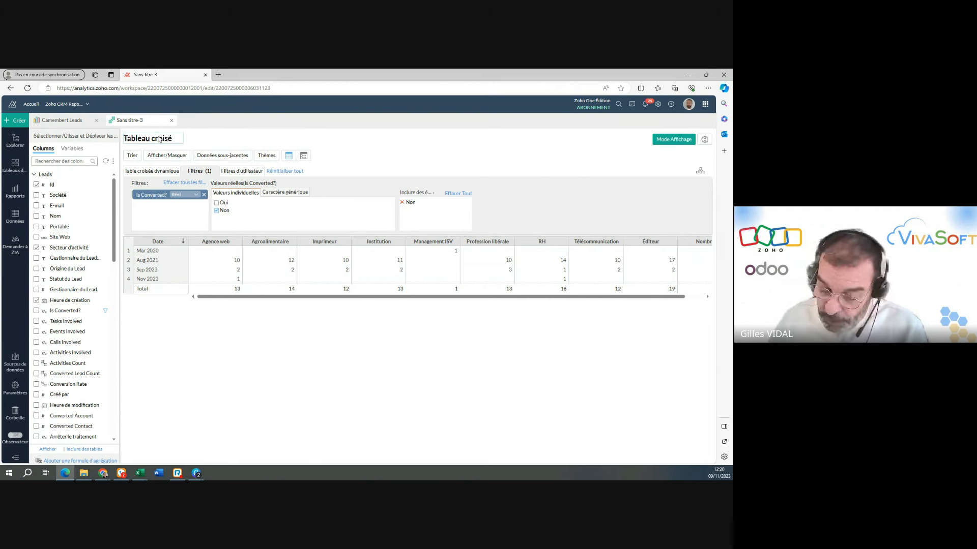
{"action": "type", "text": " dyma"}
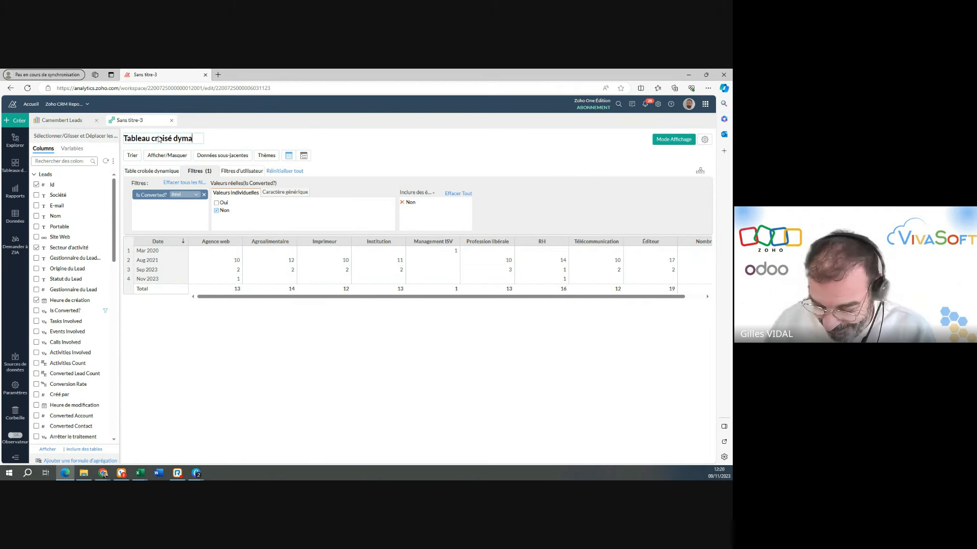
{"action": "type", "text": "nique"}
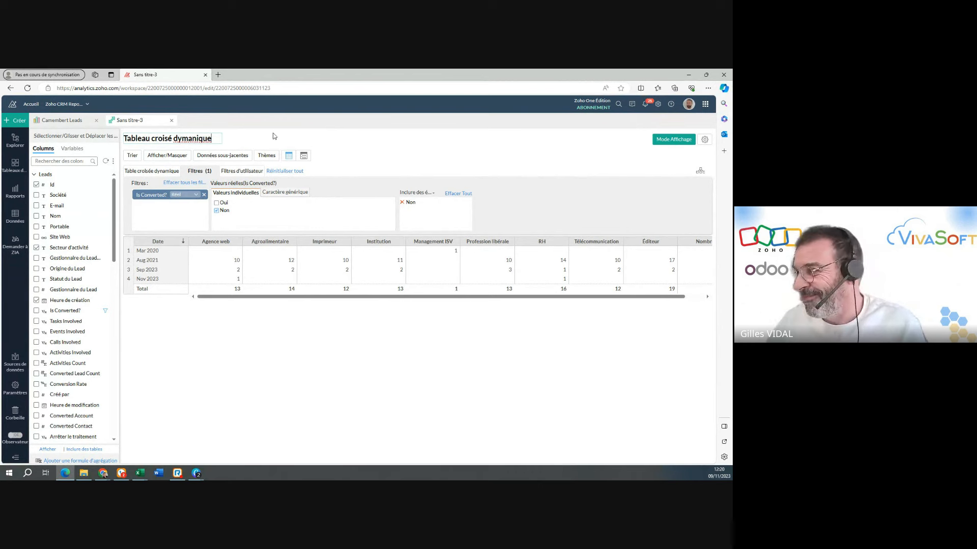
{"action": "left_click", "coordinate": [272, 138]}
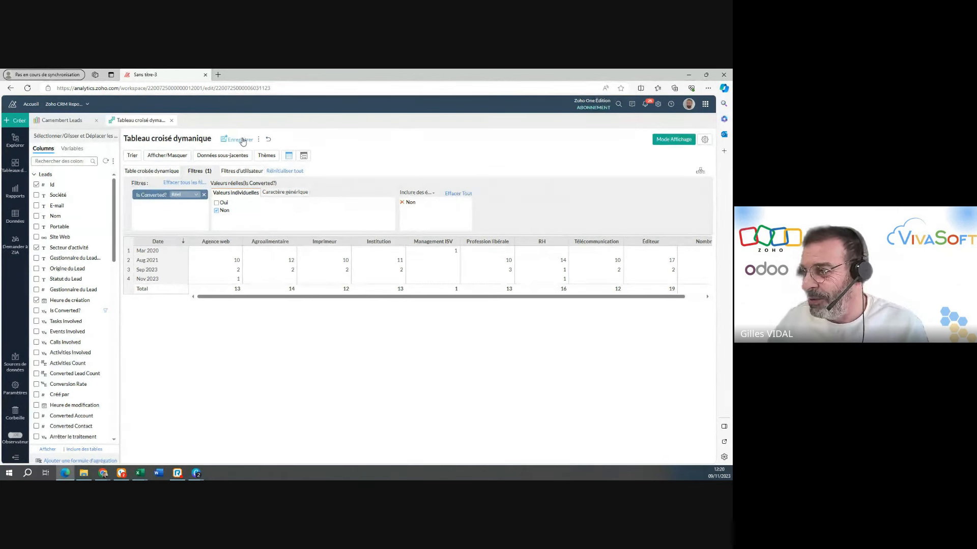
{"action": "left_click", "coordinate": [242, 140]}
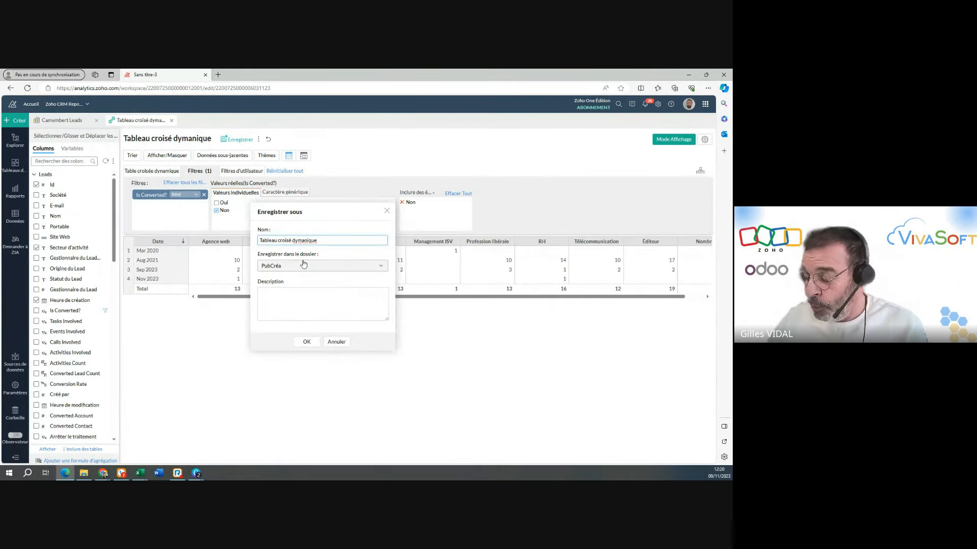
{"action": "left_click", "coordinate": [307, 342]}
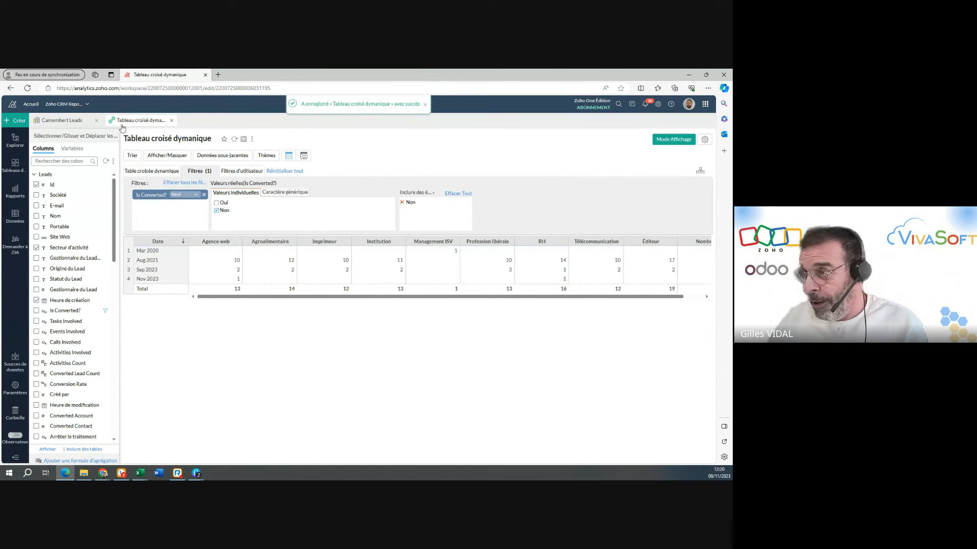
{"action": "left_click", "coordinate": [73, 121]}
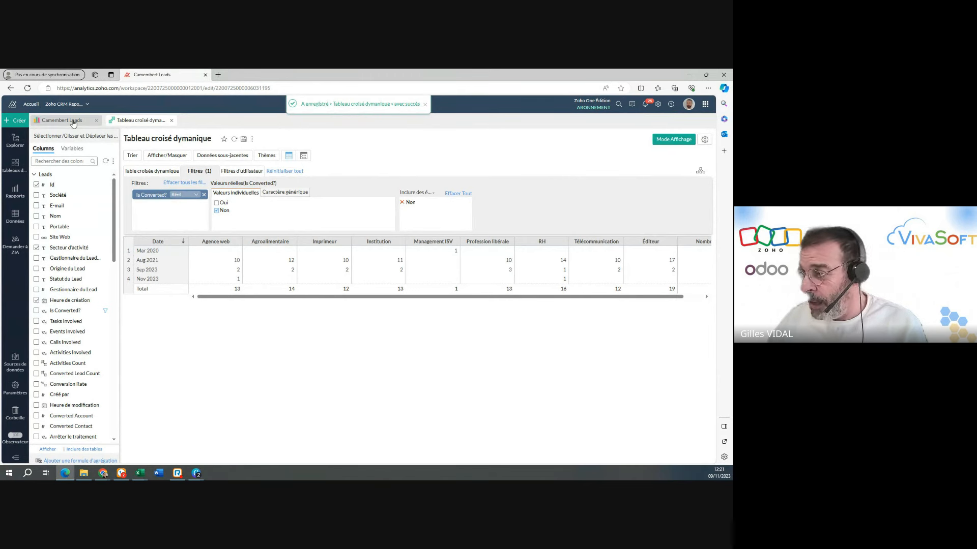
{"action": "left_click", "coordinate": [142, 121]}
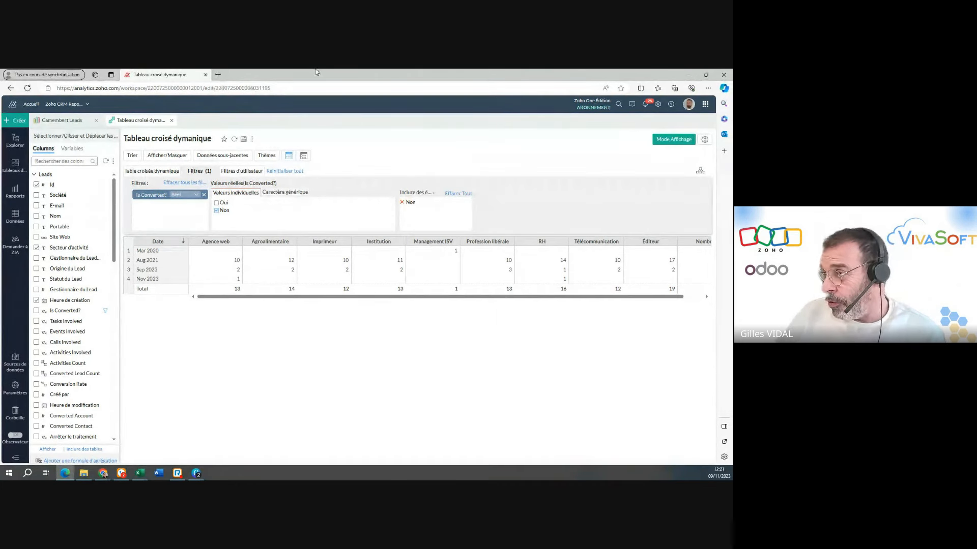
Create a new chart view based on the Leads table.
{"action": "left_click", "coordinate": [13, 123]}
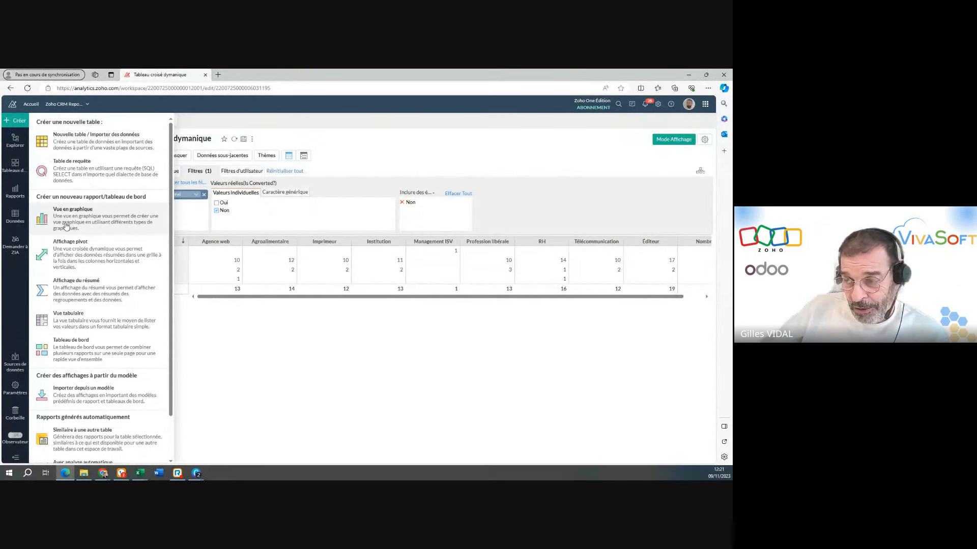
{"action": "left_click", "coordinate": [65, 225]}
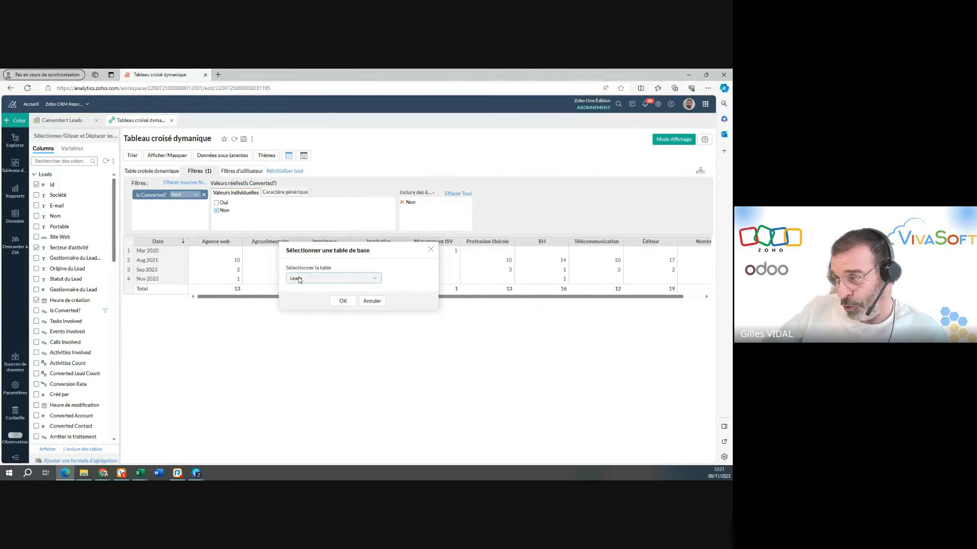
{"action": "left_click", "coordinate": [343, 301]}
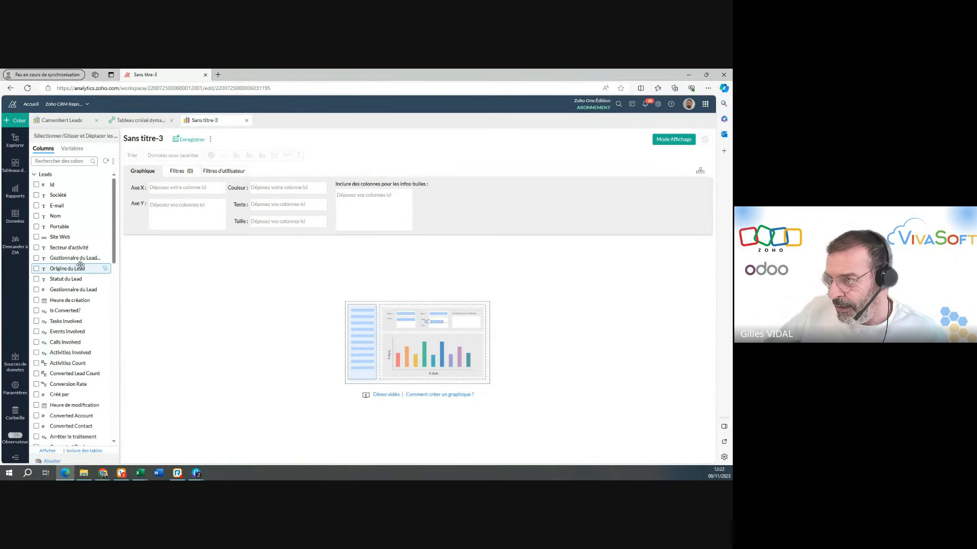
Put the Ville column on the X axis as a Ville geolocation and generate the map chart.
{"action": "scroll", "coordinate": [80, 265], "scroll_direction": "down", "scroll_amount": 2}
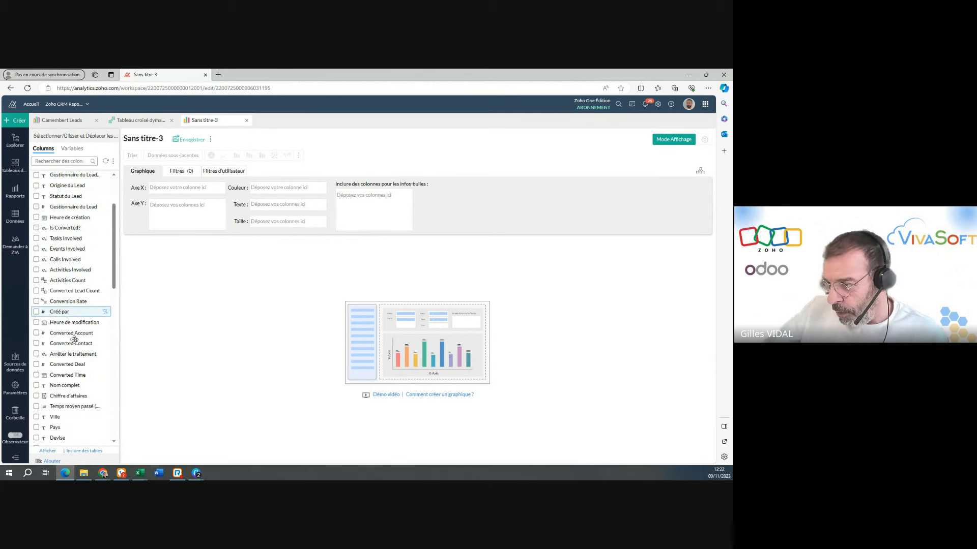
{"action": "left_click_drag", "start_coordinate": [58, 416], "coordinate": [180, 187]}
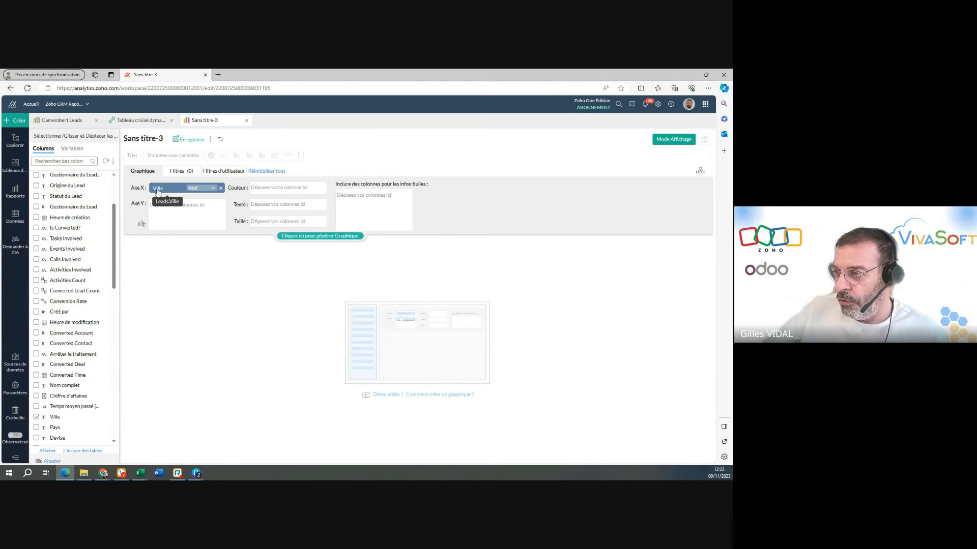
{"action": "left_click", "coordinate": [213, 189]}
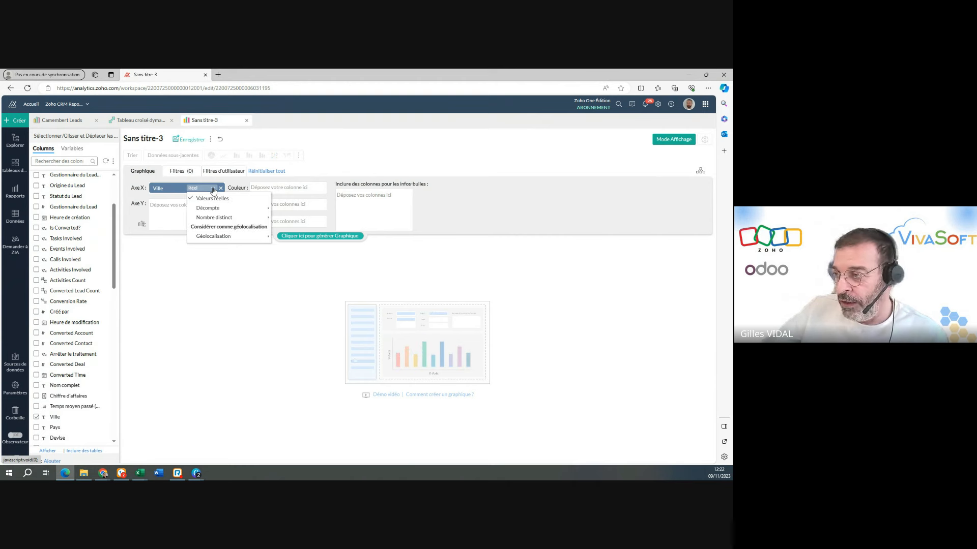
{"action": "mouse_move", "coordinate": [244, 236]}
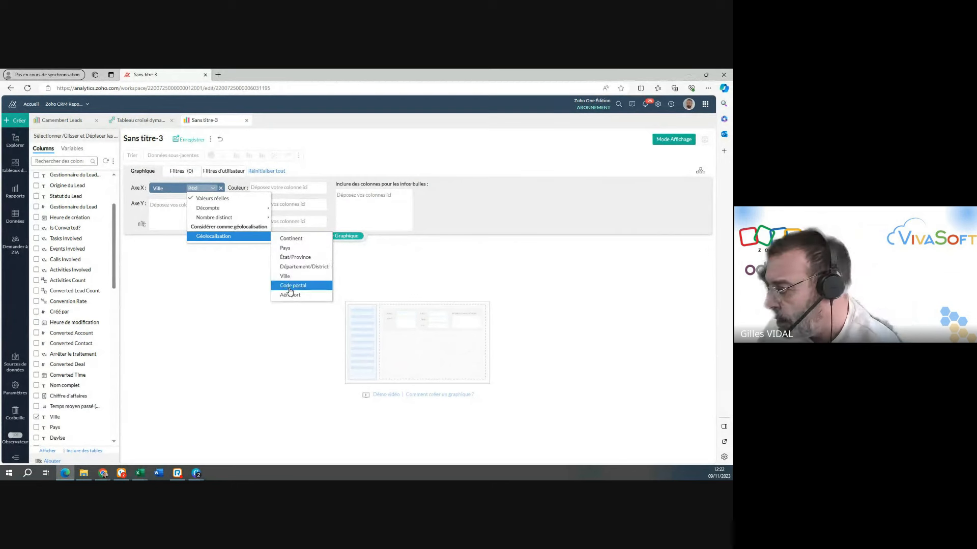
{"action": "left_click", "coordinate": [291, 276]}
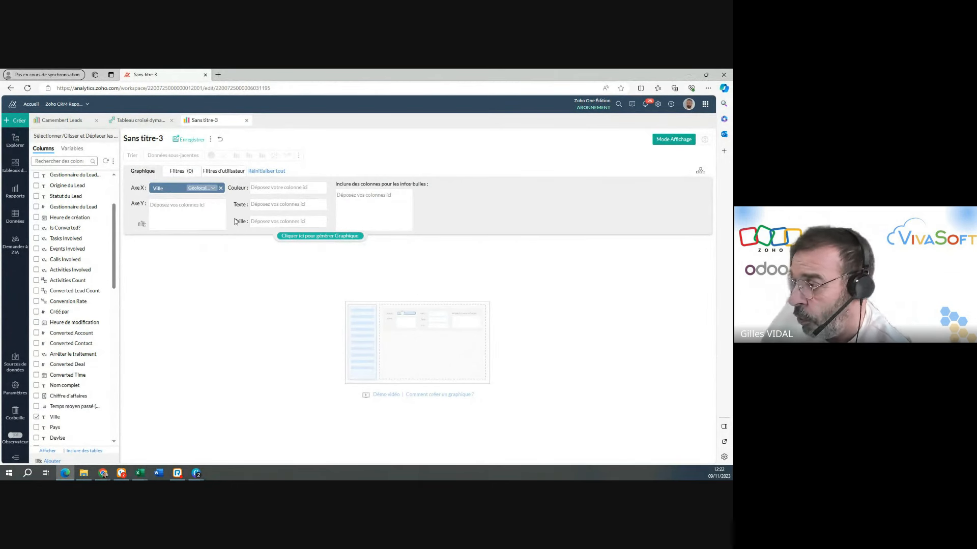
{"action": "left_click", "coordinate": [320, 235]}
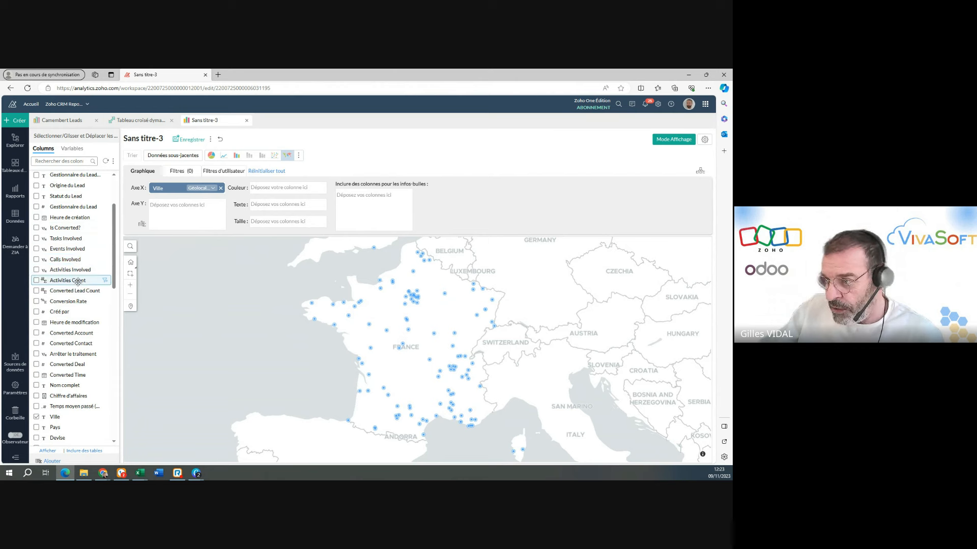
Colour the map points by Secteur d'activité and regenerate the chart.
{"action": "scroll", "coordinate": [78, 275], "scroll_direction": "up", "scroll_amount": 1}
{"action": "scroll", "coordinate": [78, 275], "scroll_direction": "up", "scroll_amount": 1}
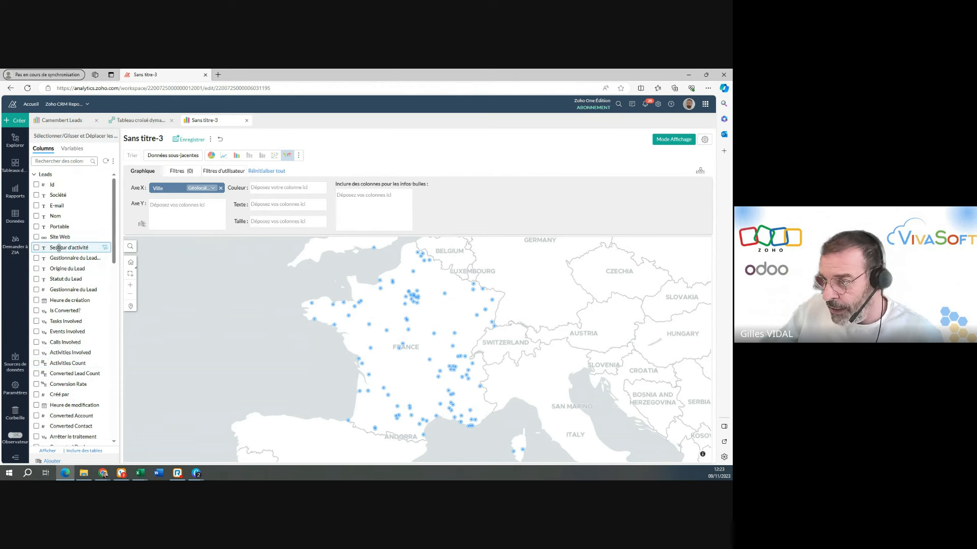
{"action": "left_click_drag", "start_coordinate": [59, 249], "coordinate": [281, 190]}
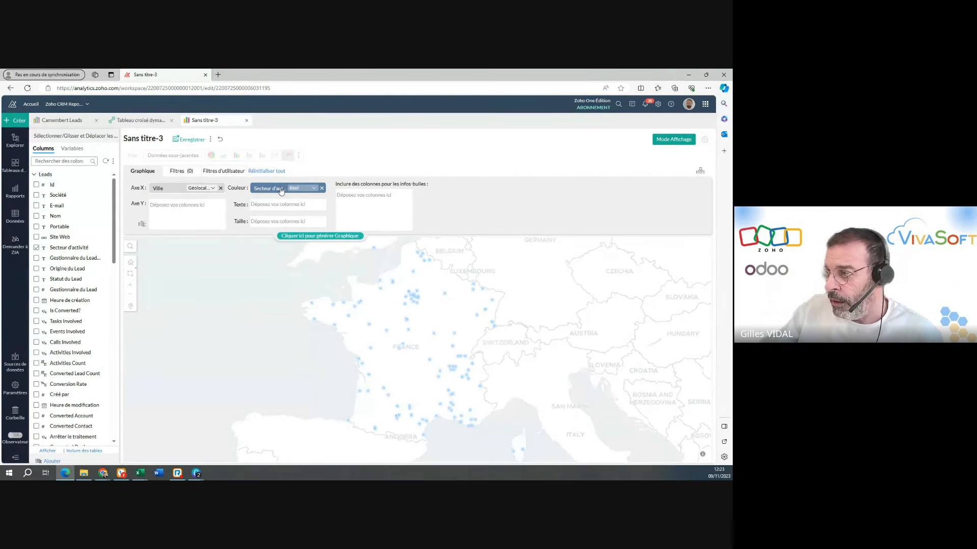
{"action": "left_click", "coordinate": [320, 236]}
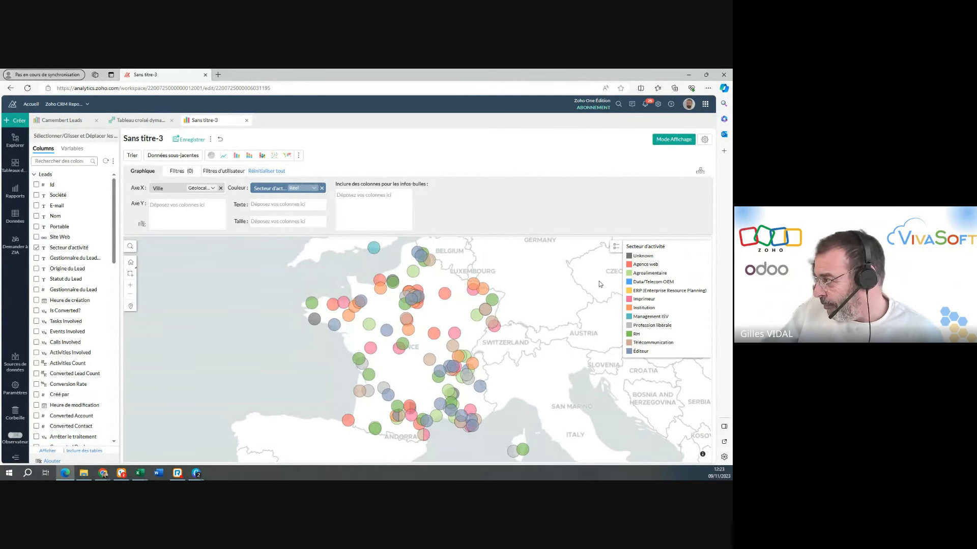
{"action": "left_click", "coordinate": [630, 275]}
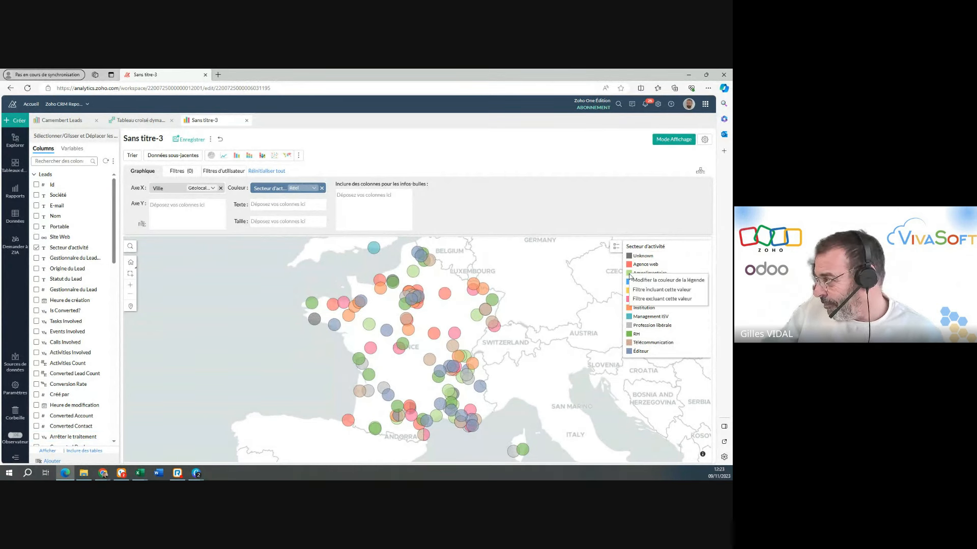
{"action": "left_click", "coordinate": [238, 307]}
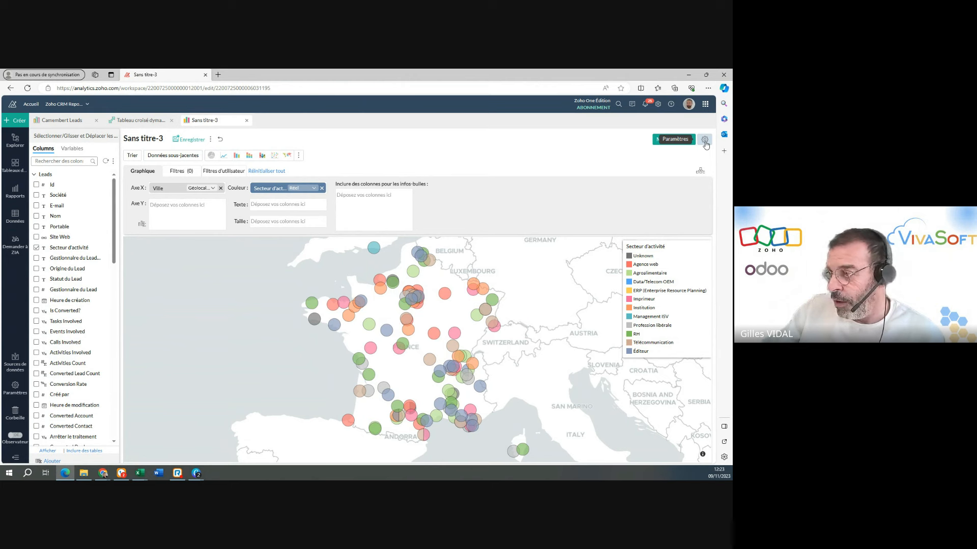
Open the map settings and compare the image and map theme options for the background.
{"action": "left_click", "coordinate": [705, 142]}
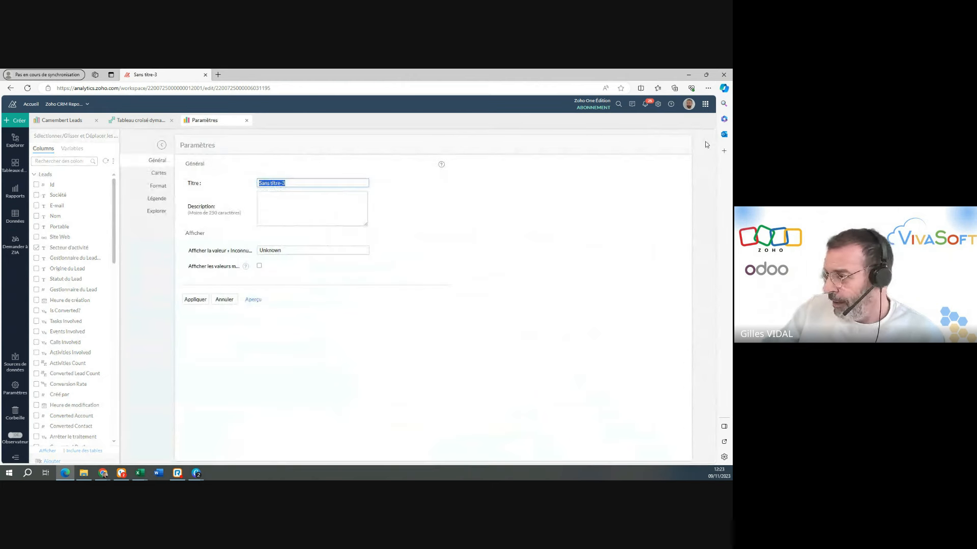
{"action": "left_click", "coordinate": [158, 173]}
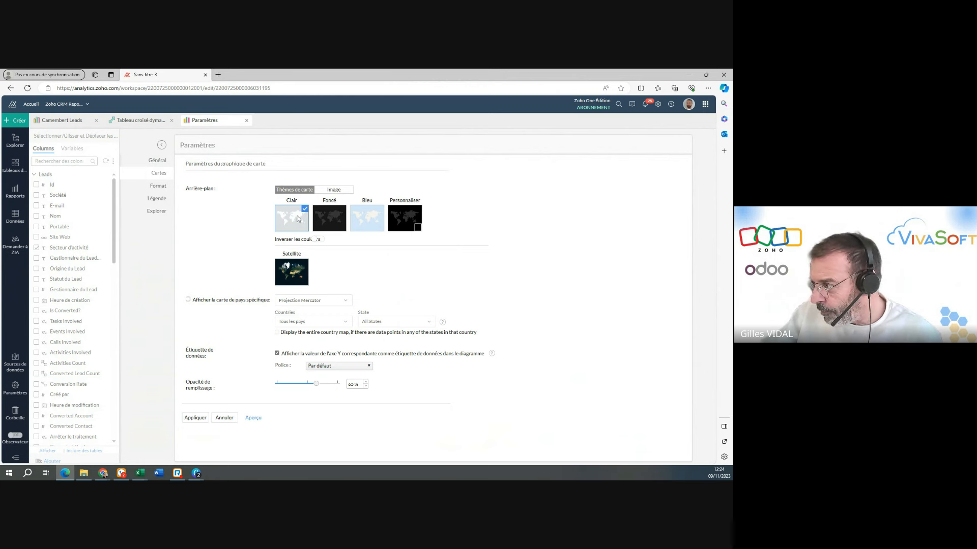
{"action": "left_click", "coordinate": [333, 189]}
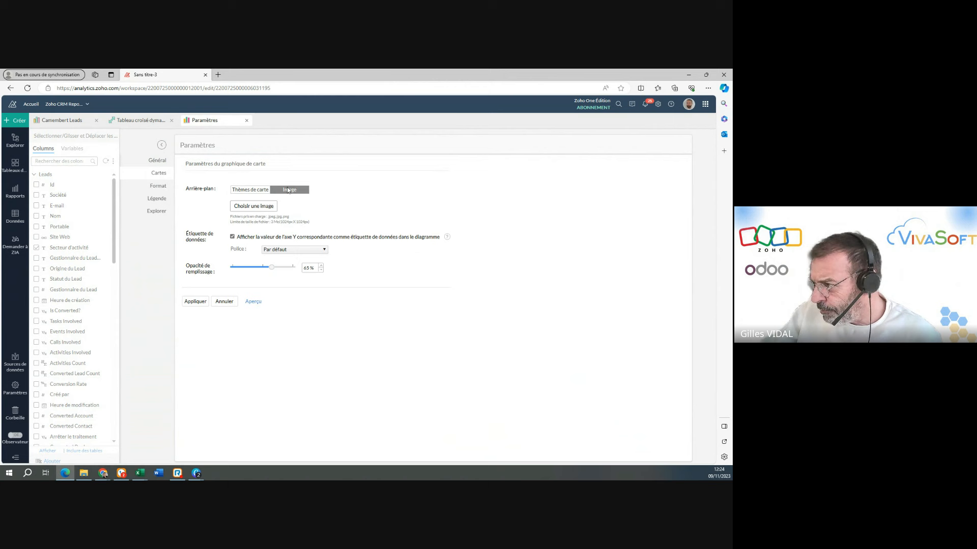
{"action": "left_click", "coordinate": [250, 189]}
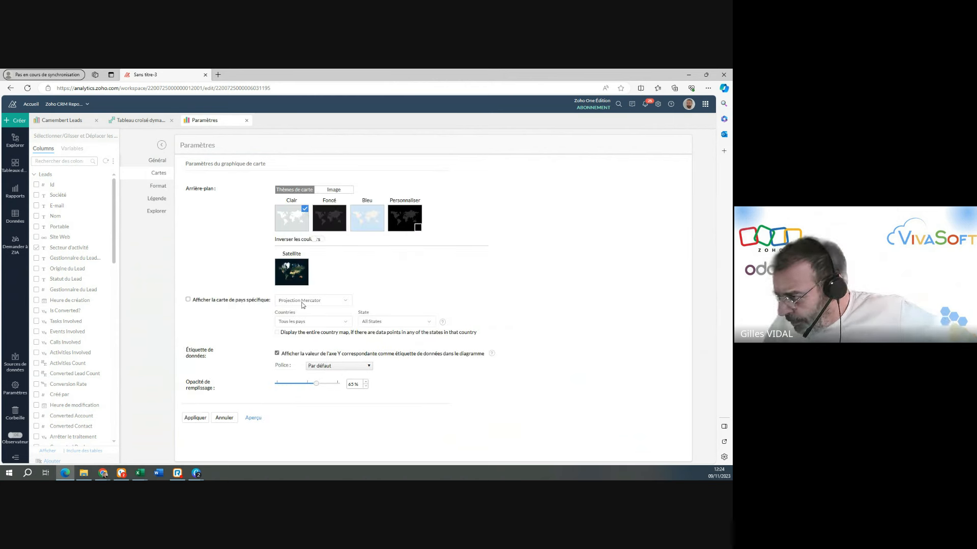
Enable the specific country map, restrict it to France, and apply the settings.
{"action": "left_click", "coordinate": [188, 300]}
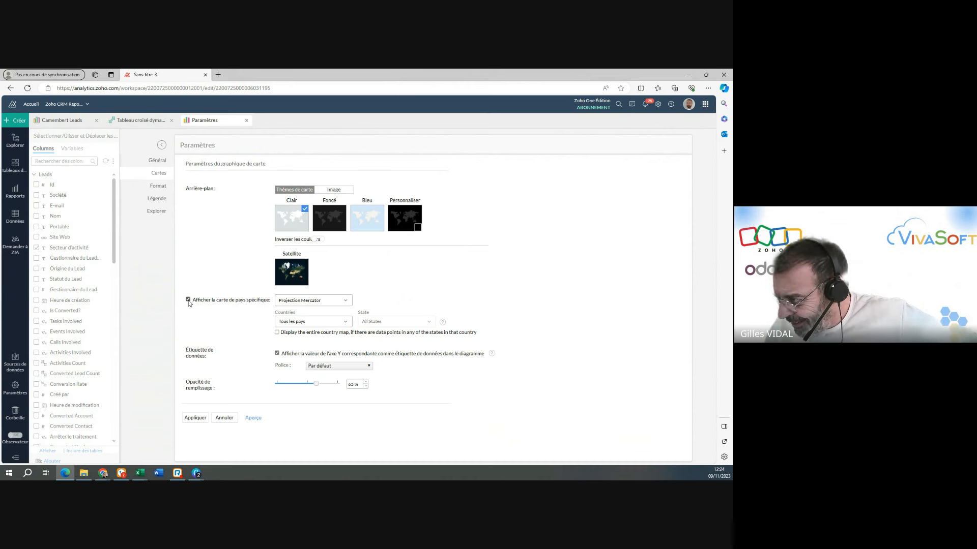
{"action": "left_click", "coordinate": [301, 322]}
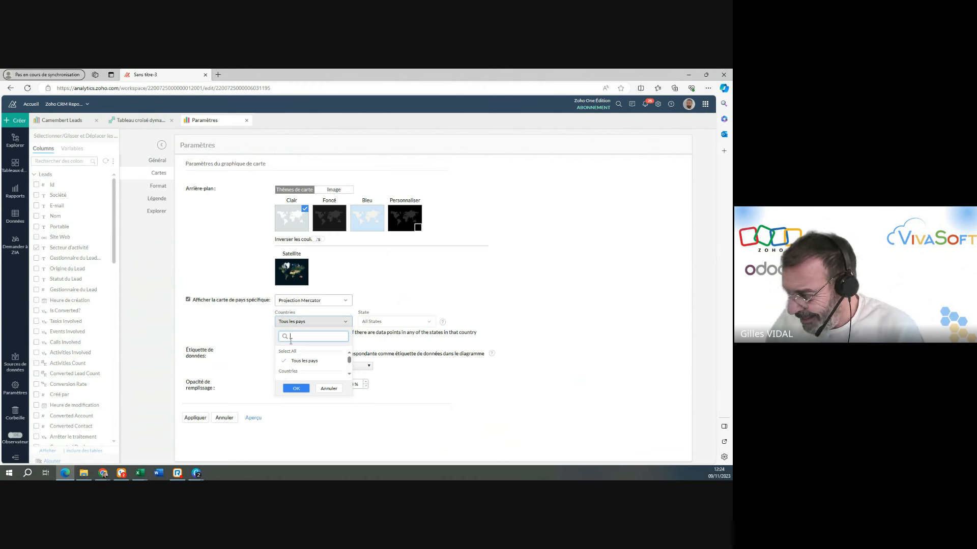
{"action": "type", "text": "f"}
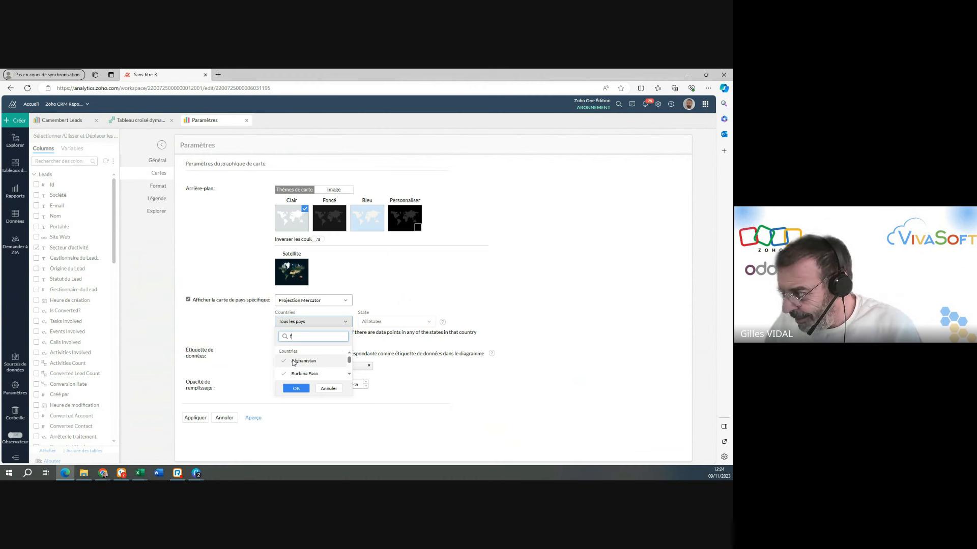
{"action": "left_click", "coordinate": [298, 389]}
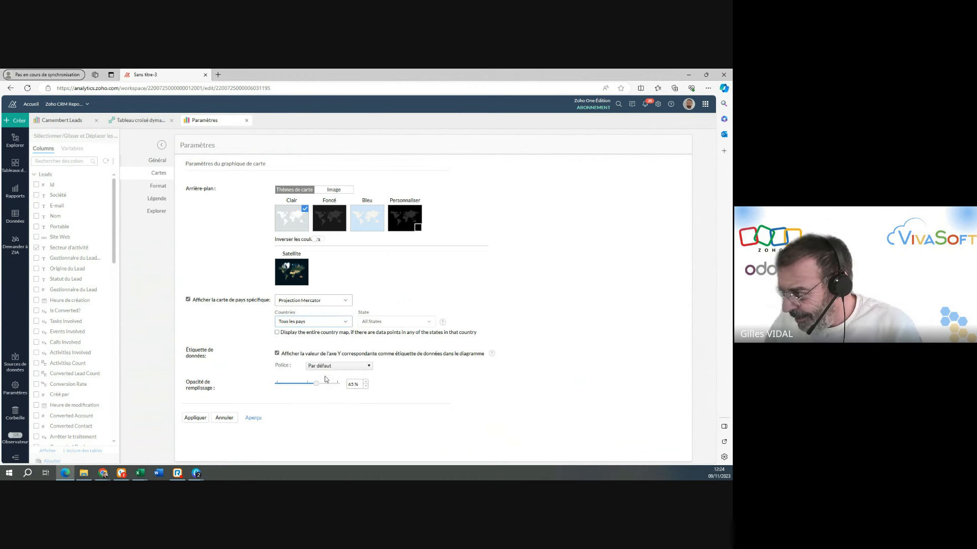
{"action": "left_click", "coordinate": [307, 322]}
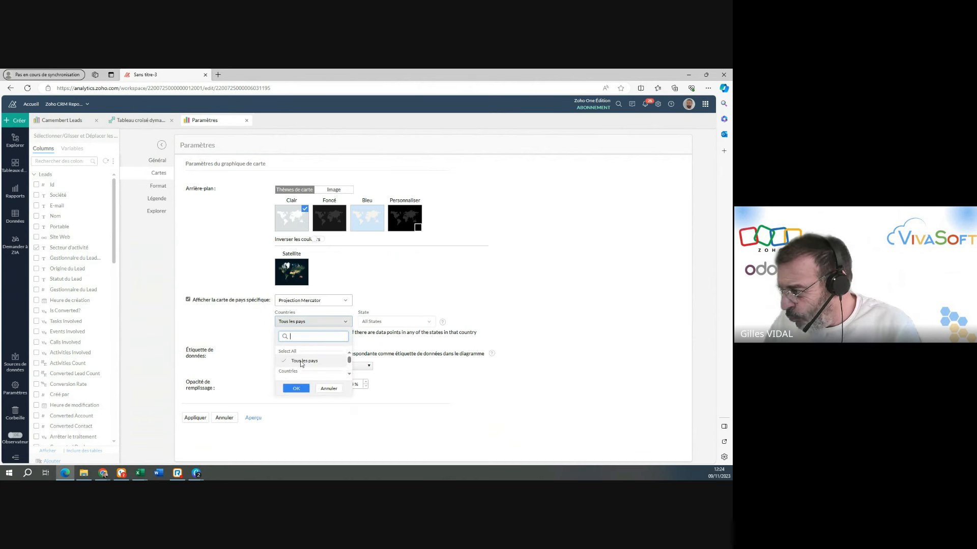
{"action": "left_click", "coordinate": [301, 362]}
{"action": "left_click", "coordinate": [294, 335]}
{"action": "type", "text": "france"}
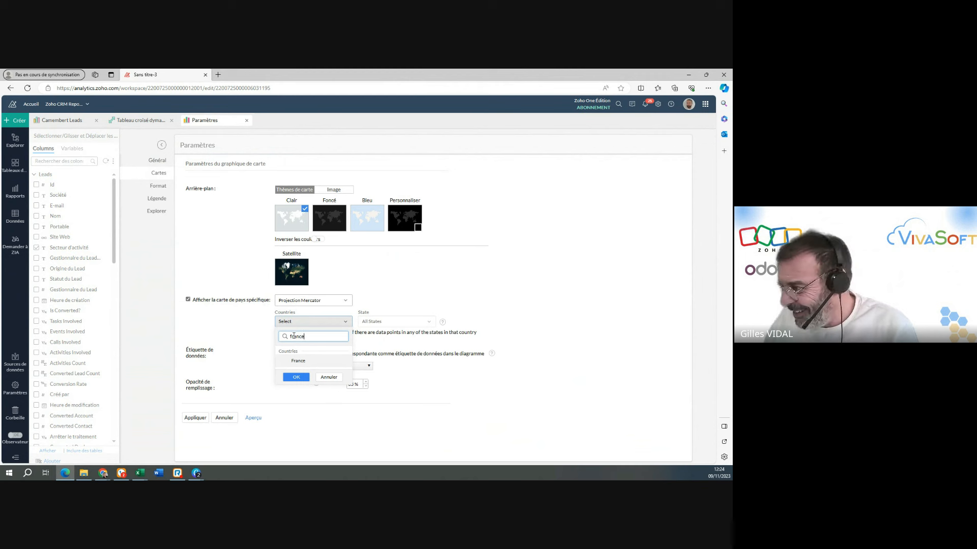
{"action": "left_click", "coordinate": [298, 379]}
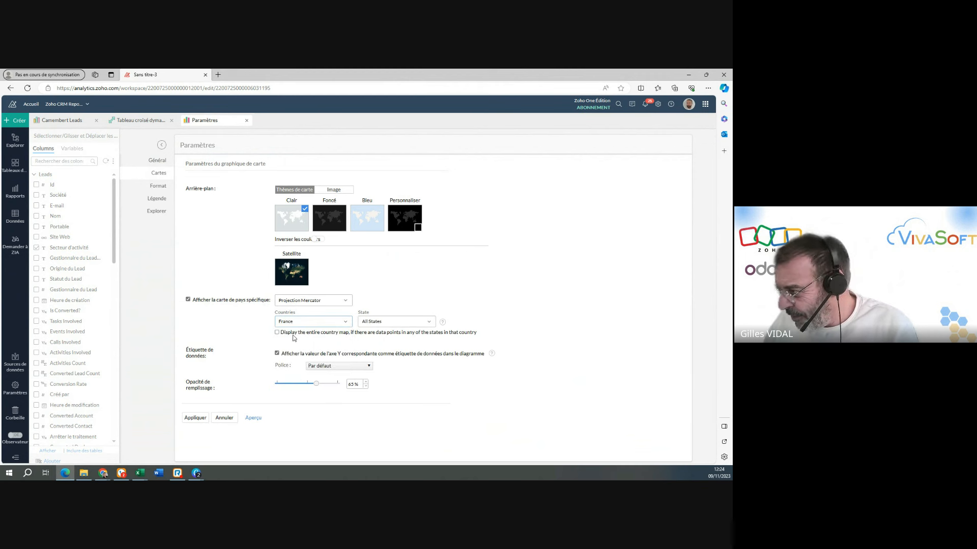
{"action": "left_click", "coordinate": [196, 419]}
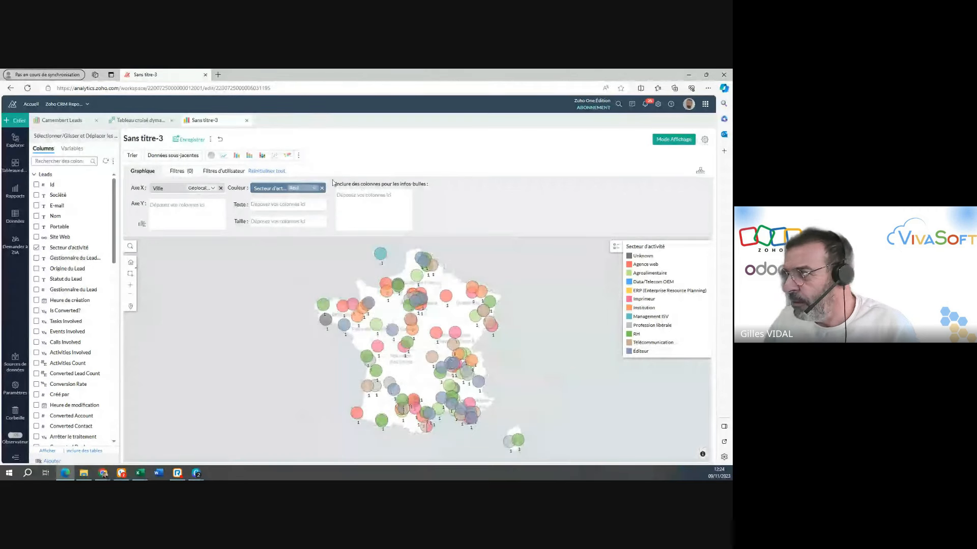
Review the available map chart types and the chart's map and format settings.
{"action": "left_click", "coordinate": [299, 158]}
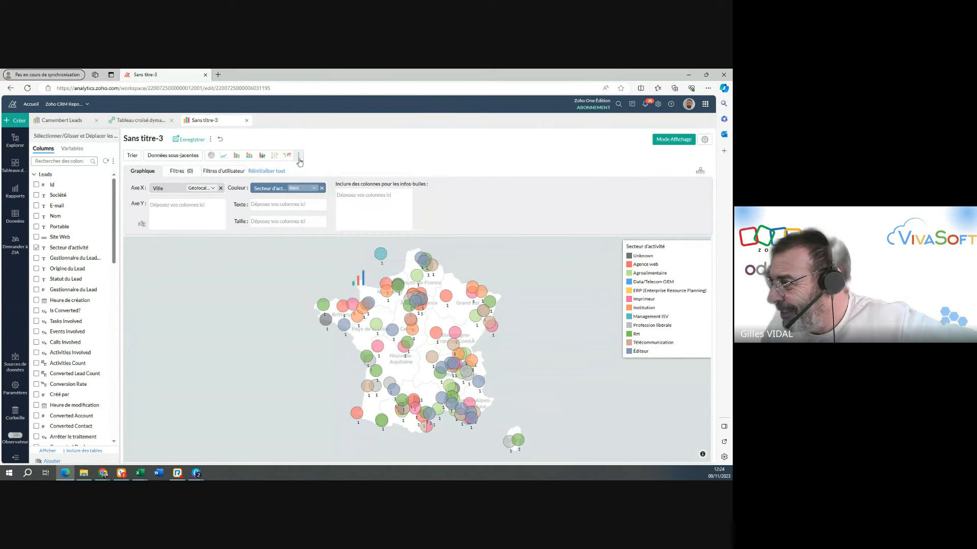
{"action": "left_click", "coordinate": [299, 158]}
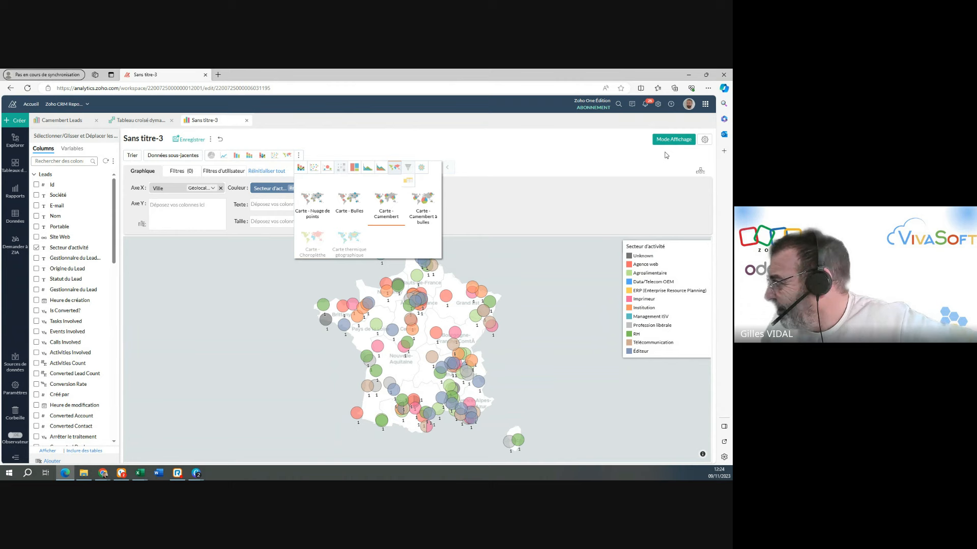
{"action": "left_click", "coordinate": [705, 139]}
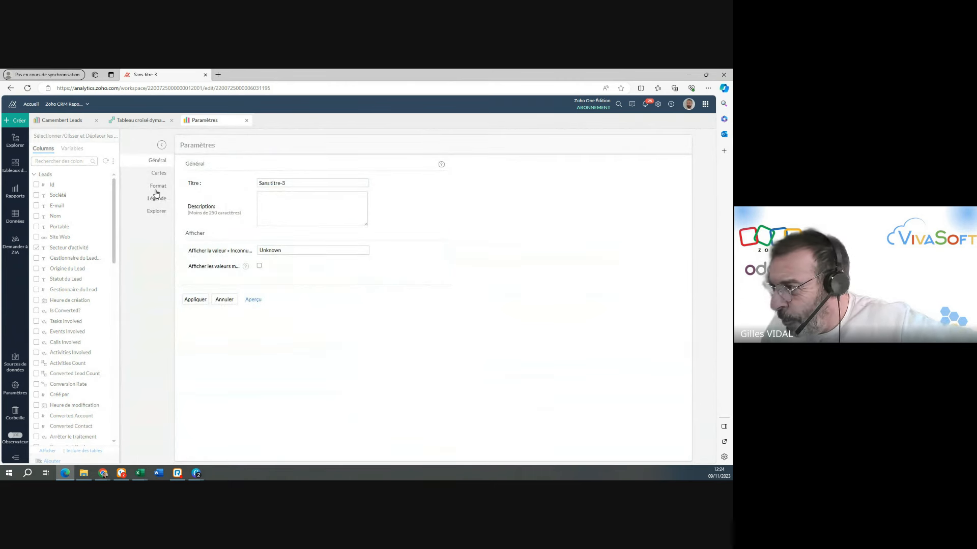
{"action": "left_click", "coordinate": [158, 173]}
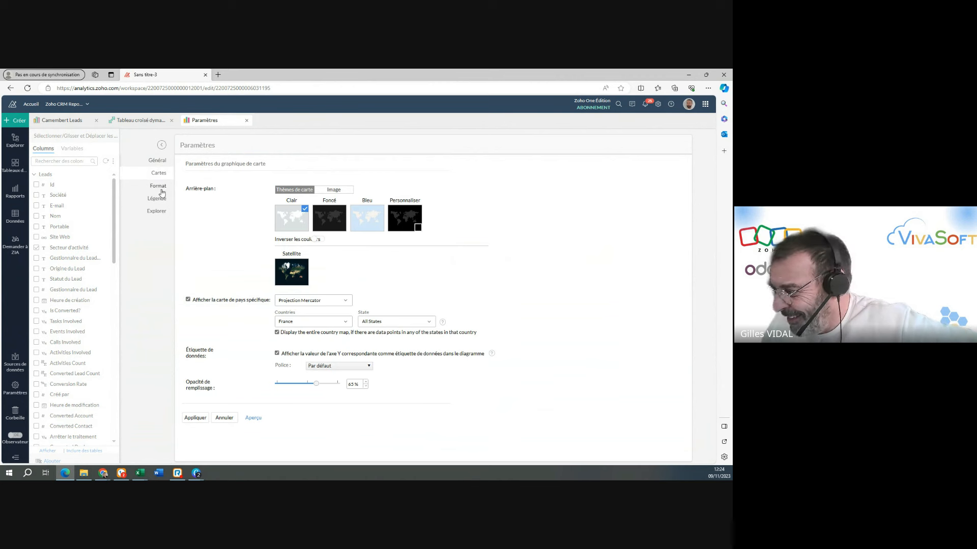
{"action": "left_click", "coordinate": [162, 189]}
{"action": "left_click", "coordinate": [158, 174]}
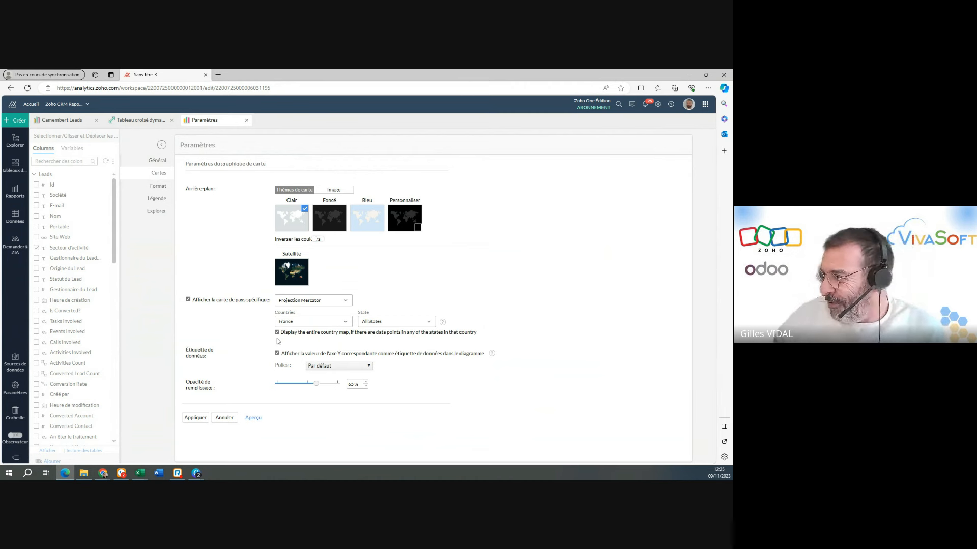
{"action": "left_click", "coordinate": [189, 420]}
Inspect the city and industry details of individual points on the map of France.
{"action": "mouse_move", "coordinate": [381, 256]}
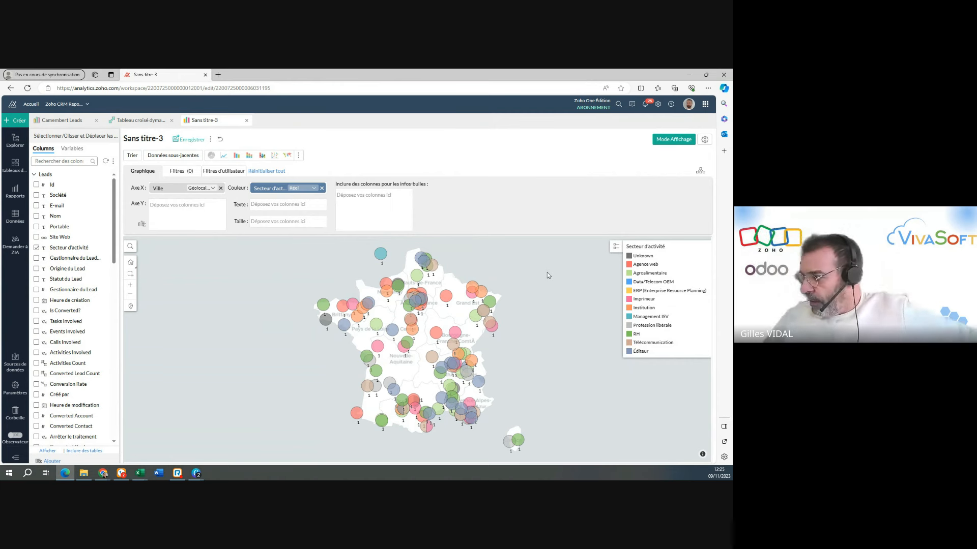
{"action": "mouse_move", "coordinate": [446, 297]}
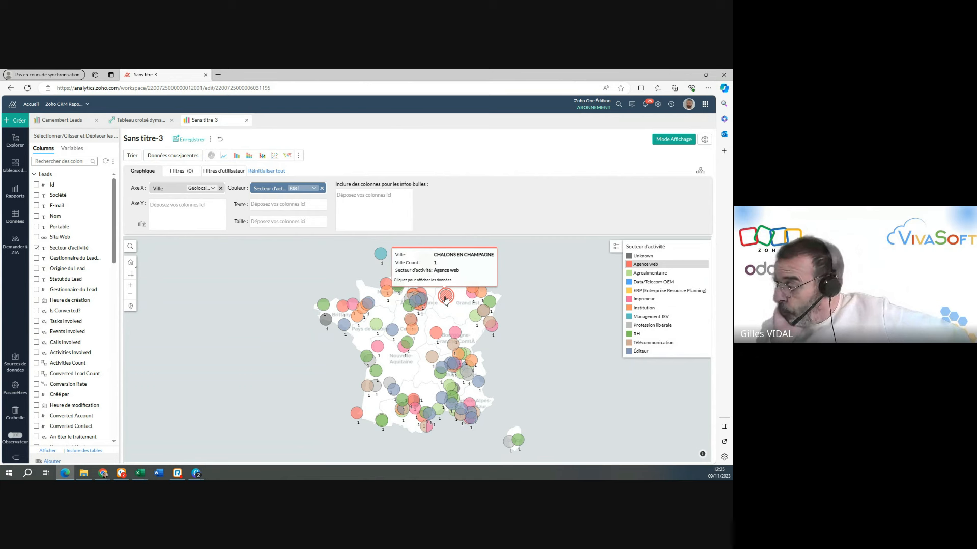
{"action": "mouse_move", "coordinate": [452, 333]}
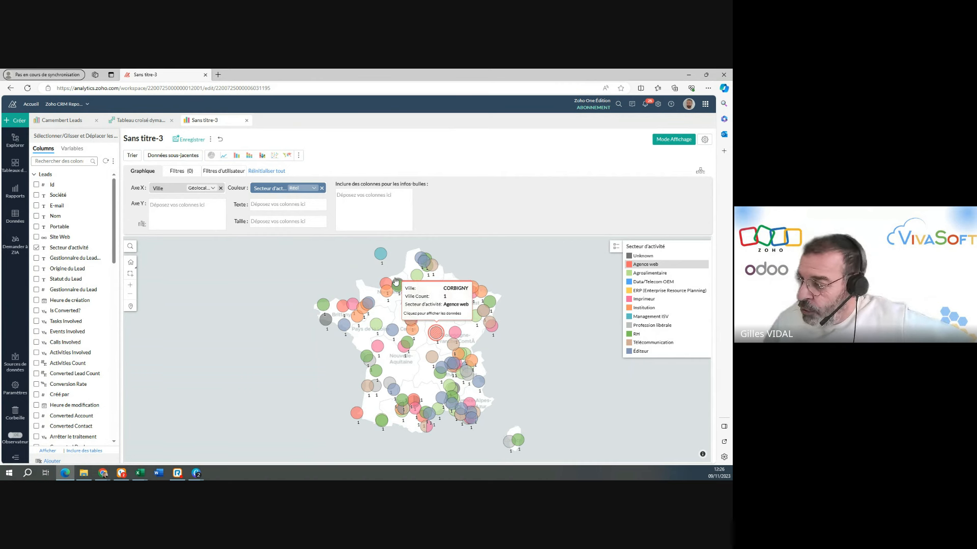
Filter the map chart on Is Converted? to include only the value Non.
{"action": "left_click", "coordinate": [179, 172]}
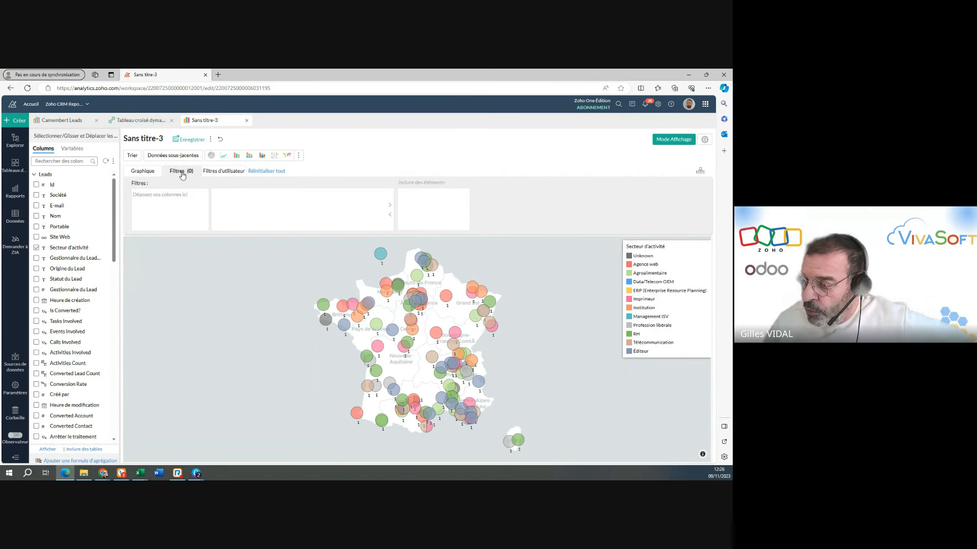
{"action": "left_click_drag", "start_coordinate": [71, 311], "coordinate": [171, 205]}
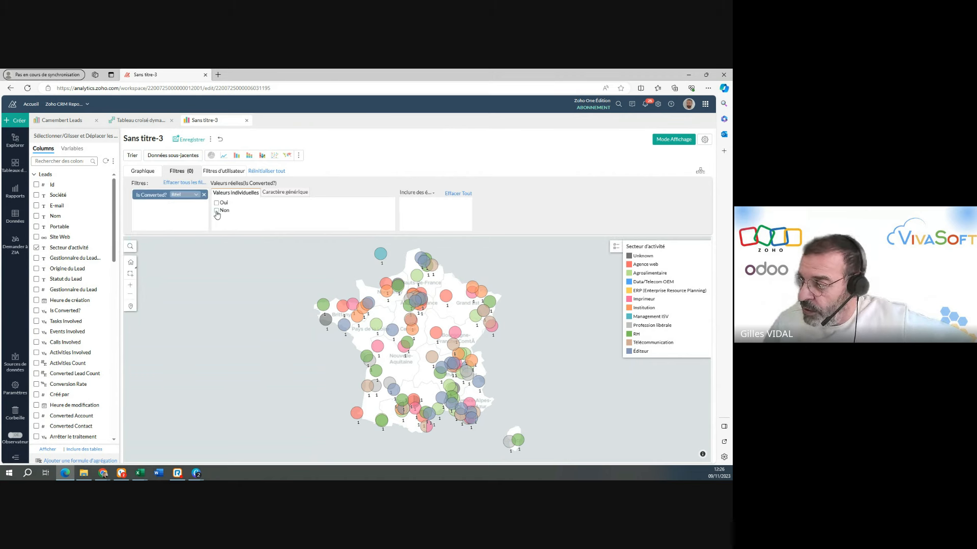
{"action": "left_click", "coordinate": [217, 211]}
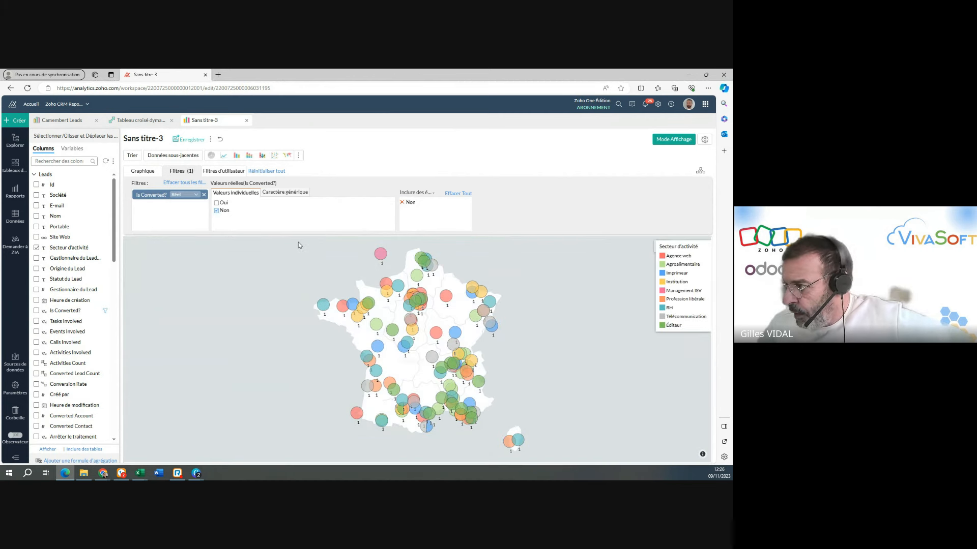
Set the map's countries to Tous les pays, turn off the Y-axis value data labels, and apply the settings.
{"action": "left_click", "coordinate": [705, 140]}
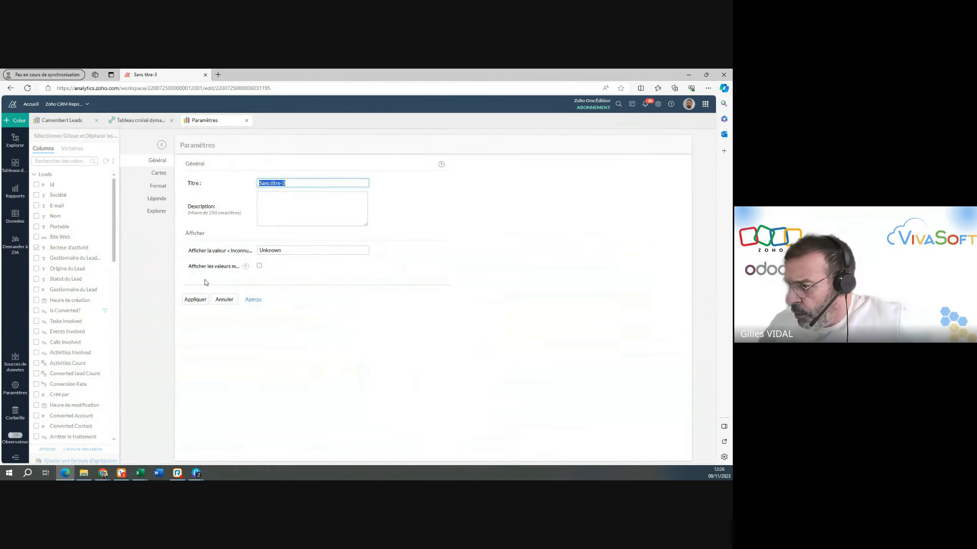
{"action": "left_click", "coordinate": [158, 186]}
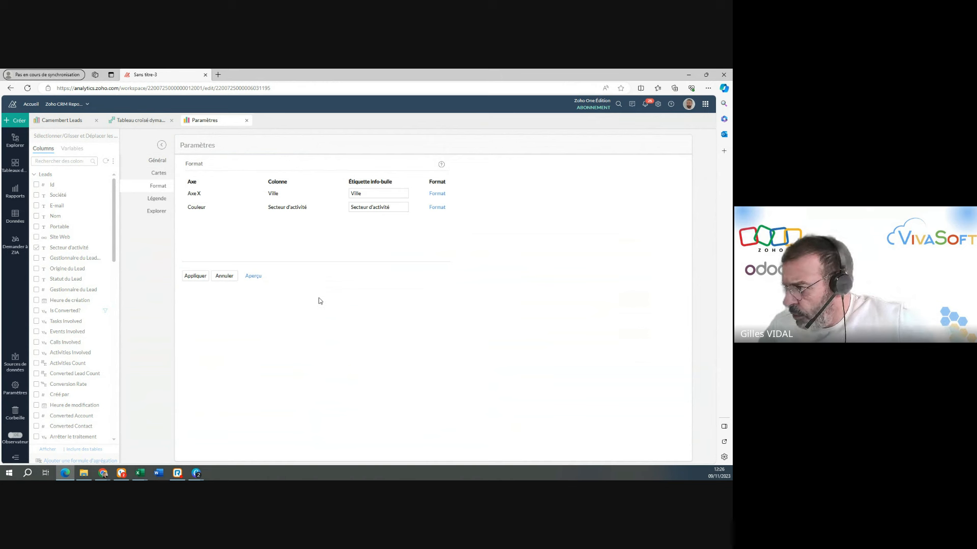
{"action": "left_click", "coordinate": [160, 175]}
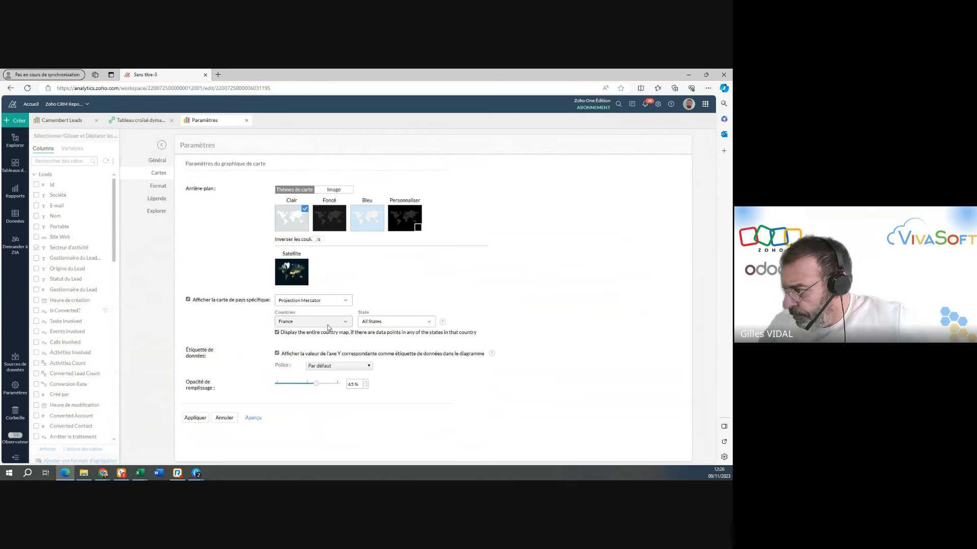
{"action": "left_click", "coordinate": [328, 325]}
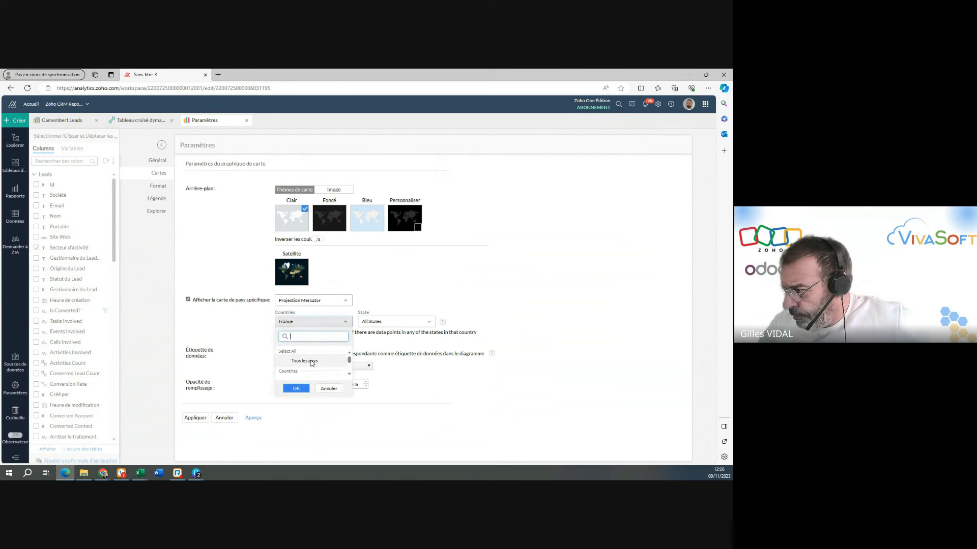
{"action": "left_click", "coordinate": [312, 362]}
{"action": "left_click", "coordinate": [295, 389]}
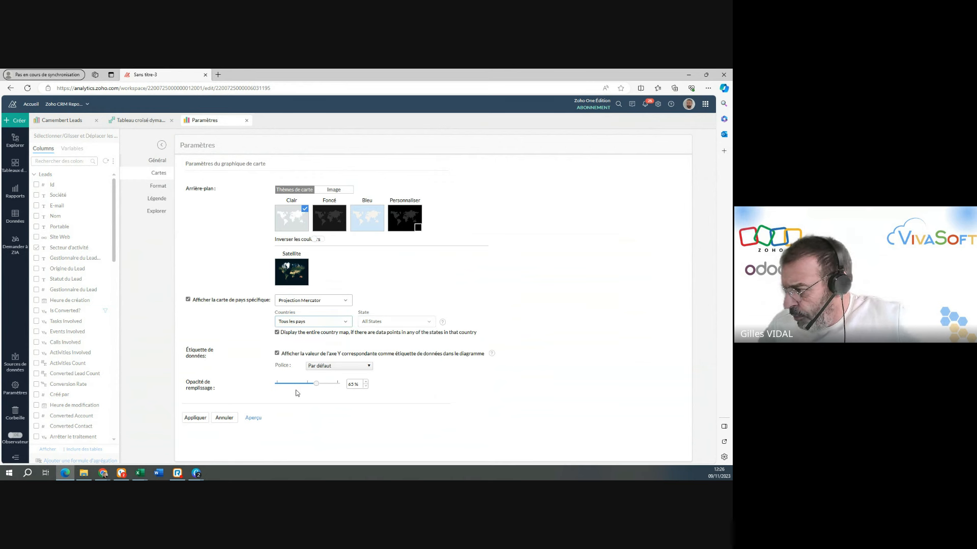
{"action": "left_click", "coordinate": [277, 353]}
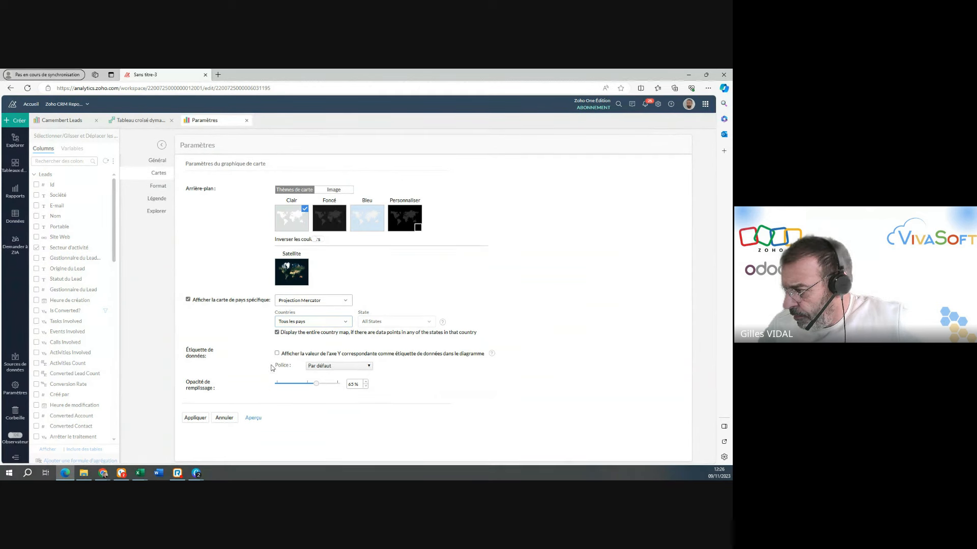
{"action": "left_click", "coordinate": [196, 418]}
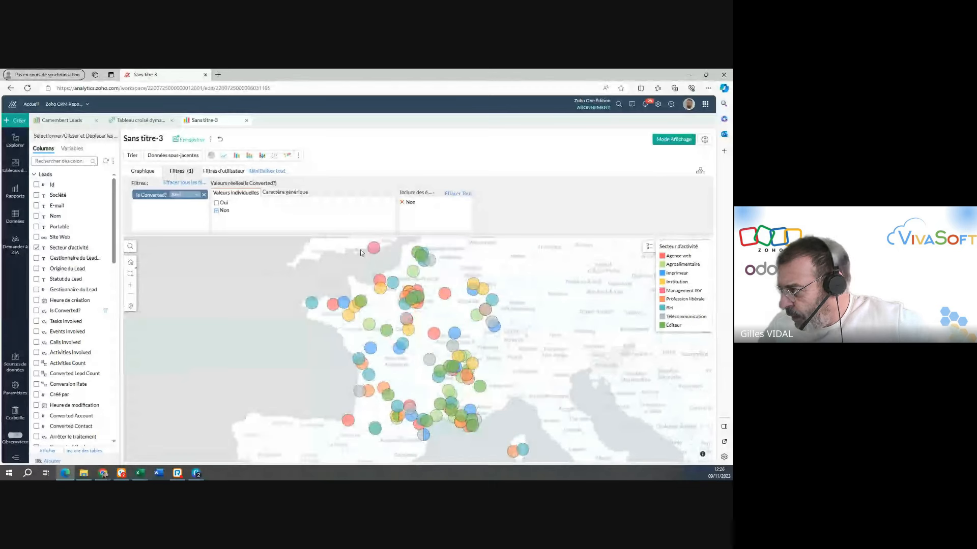
{"action": "mouse_move", "coordinate": [487, 311]}
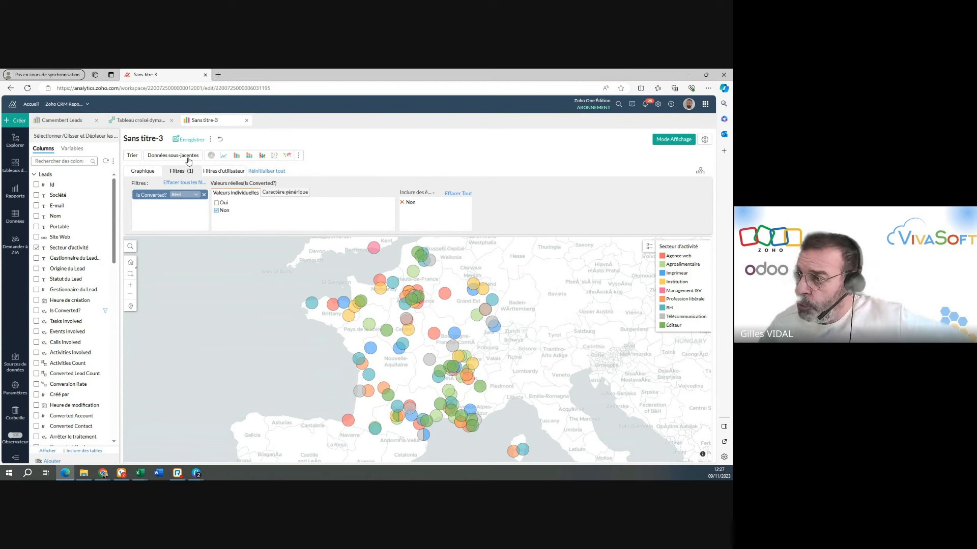
Add the Origine du Lead and Nom columns to the map's tooltips and regenerate the chart.
{"action": "left_click", "coordinate": [139, 173]}
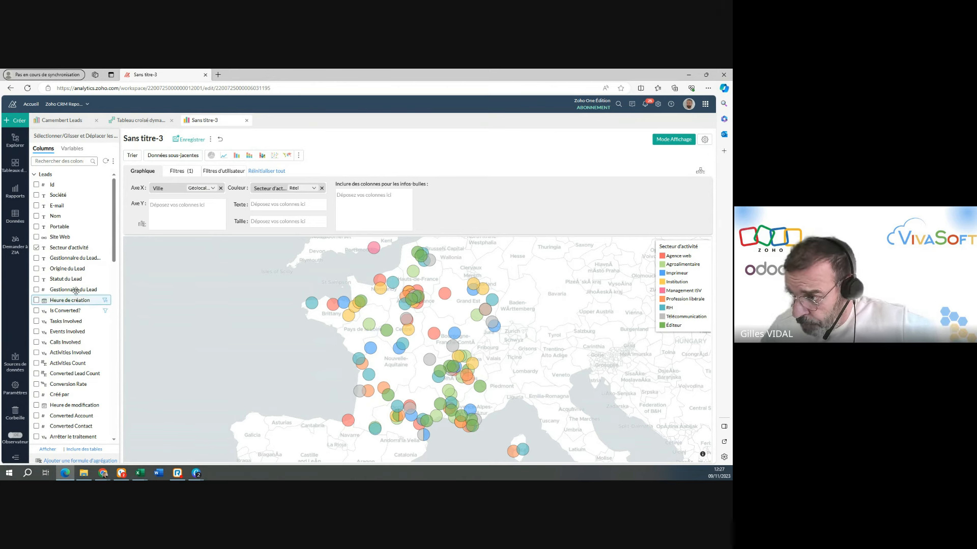
{"action": "left_click_drag", "start_coordinate": [86, 269], "coordinate": [364, 198]}
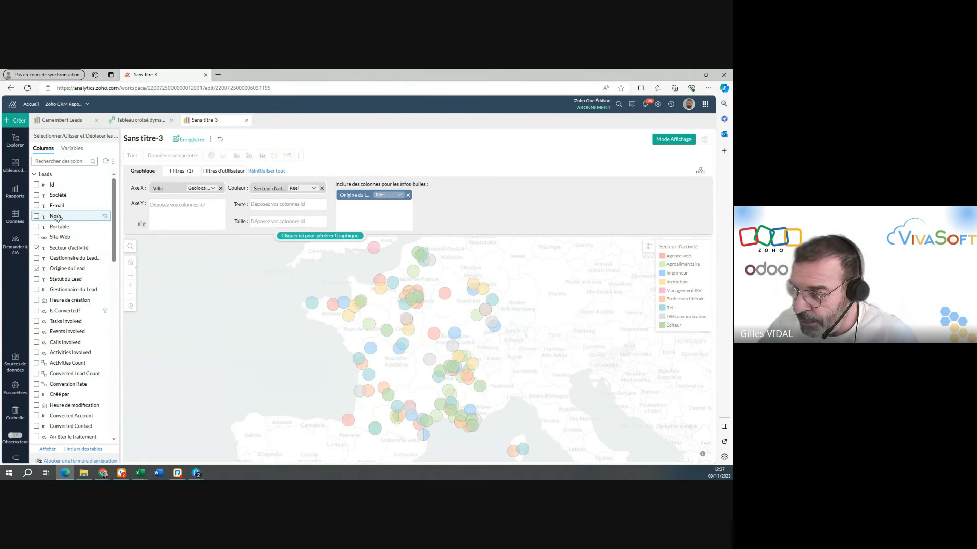
{"action": "left_click_drag", "start_coordinate": [56, 217], "coordinate": [359, 226]}
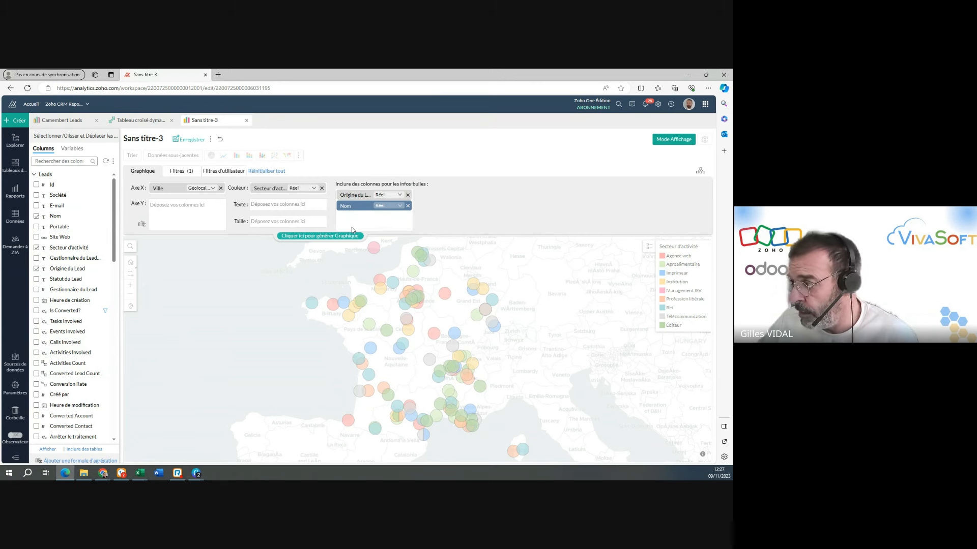
{"action": "left_click", "coordinate": [311, 235]}
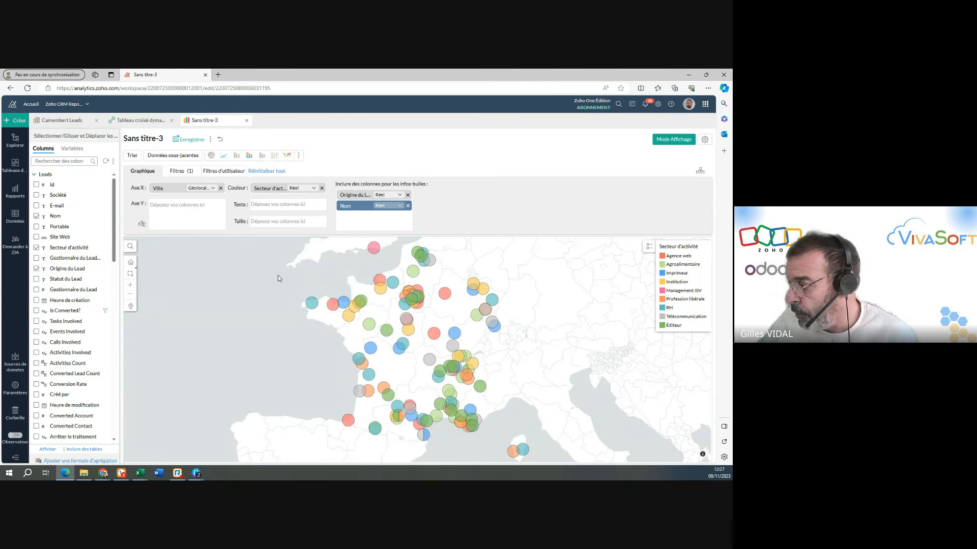
Inspect the lead source and name in the tooltips of individual map points, and view the map more widely.
{"action": "mouse_move", "coordinate": [311, 306]}
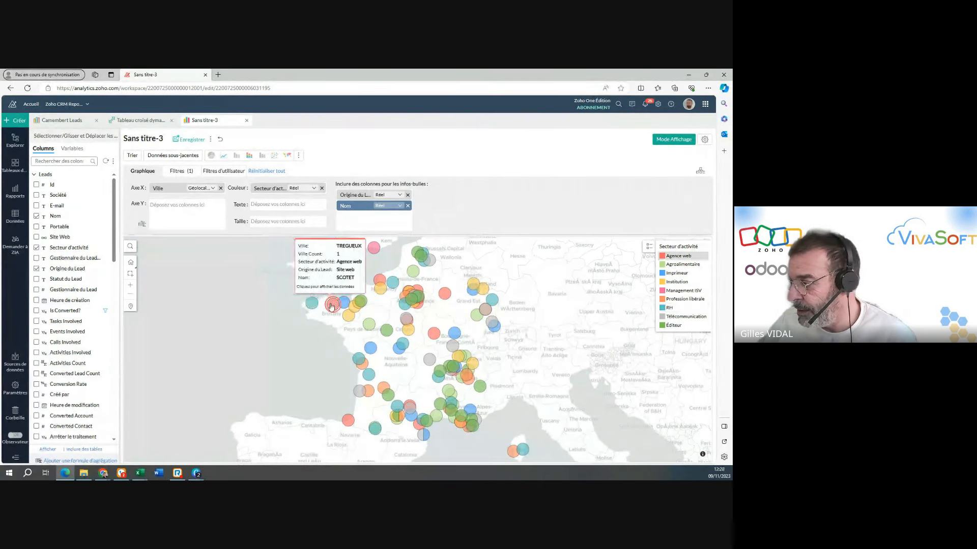
{"action": "mouse_move", "coordinate": [341, 319]}
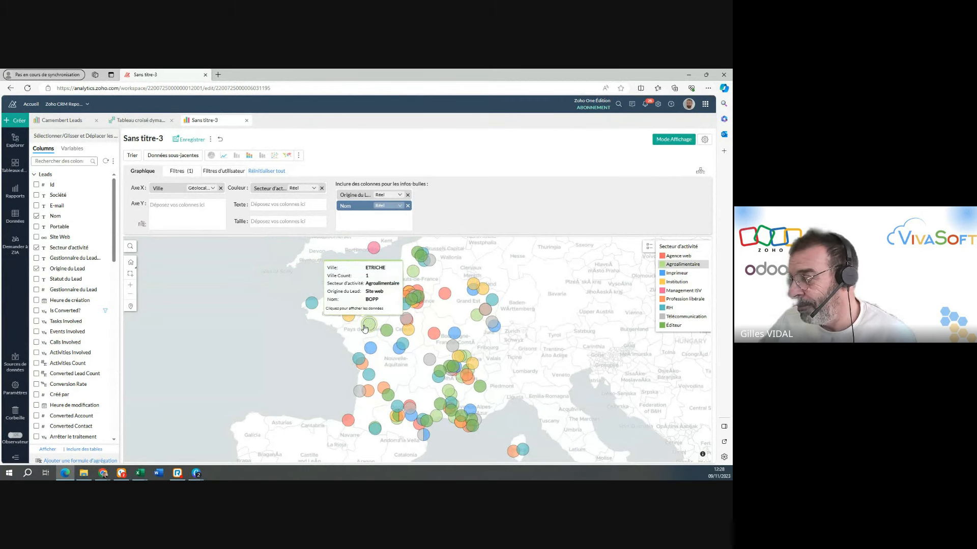
{"action": "mouse_move", "coordinate": [366, 328]}
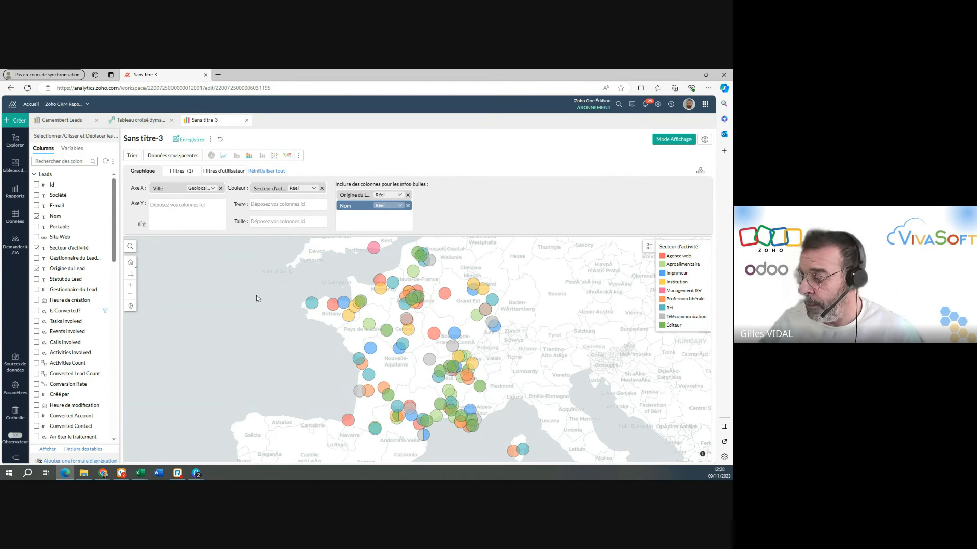
{"action": "scroll", "coordinate": [271, 352], "scroll_direction": "down", "scroll_amount": 1}
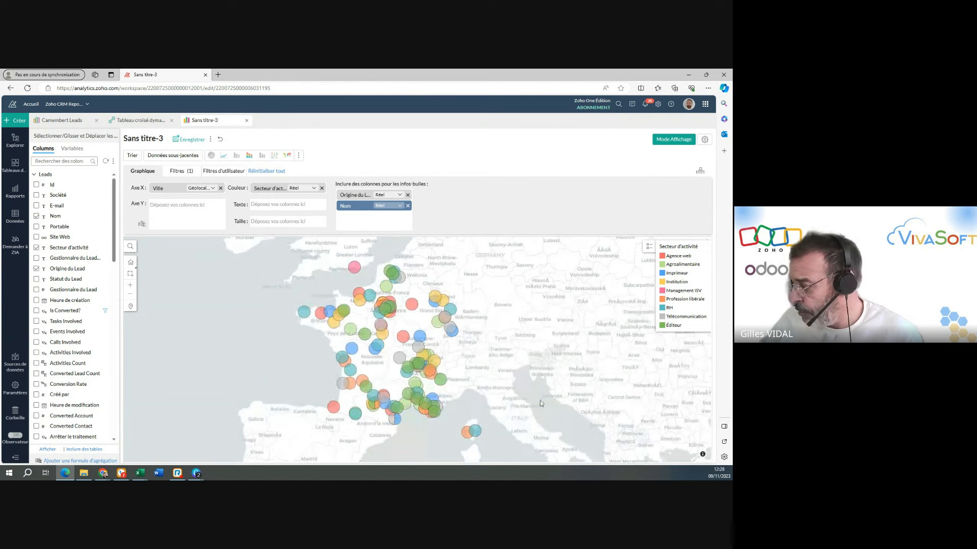
{"action": "mouse_move", "coordinate": [512, 397]}
{"action": "left_mouse_down"}
{"action": "mouse_move", "coordinate": [524, 318]}
{"action": "mouse_move", "coordinate": [498, 389]}
{"action": "left_mouse_up"}
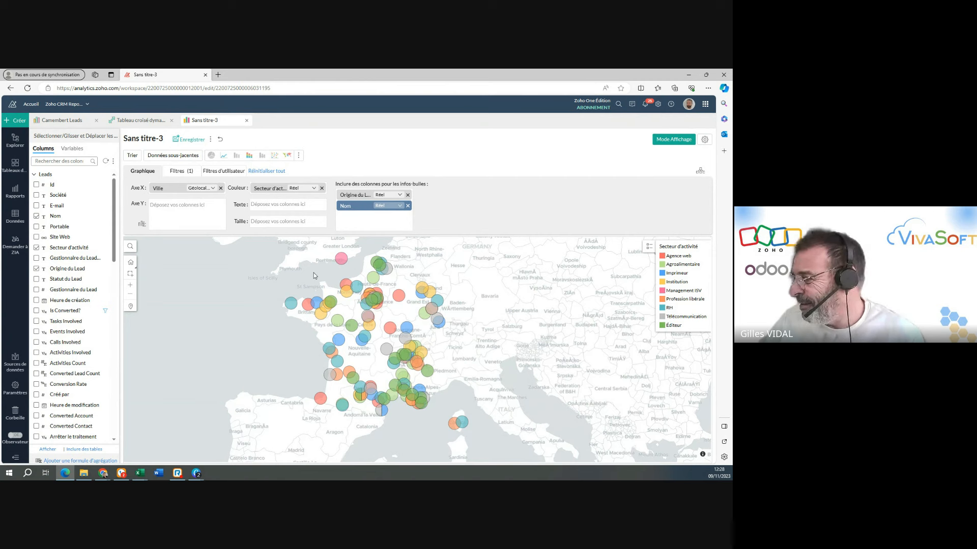
Rename the map report as Géo and save it in the PubCréa folder.
{"action": "left_click", "coordinate": [158, 138]}
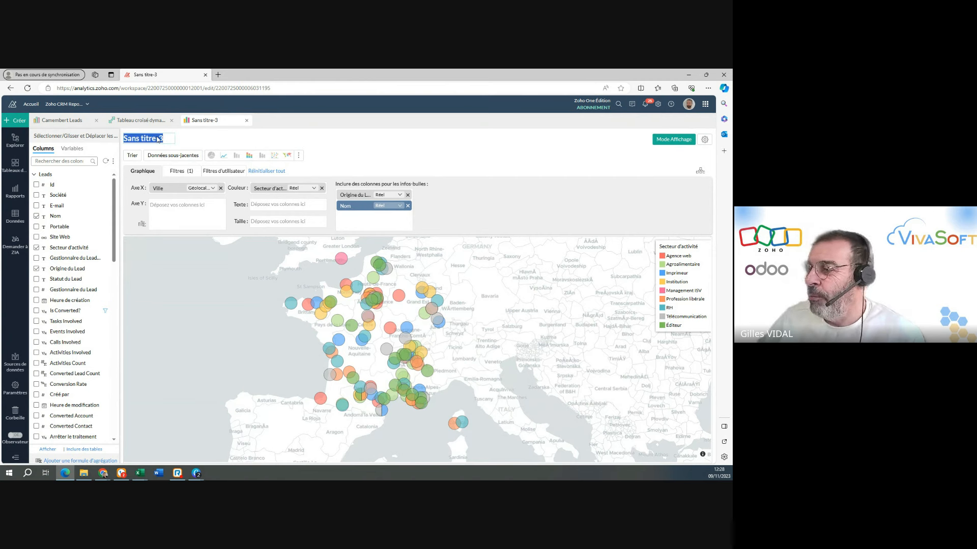
{"action": "type", "text": "Géo"}
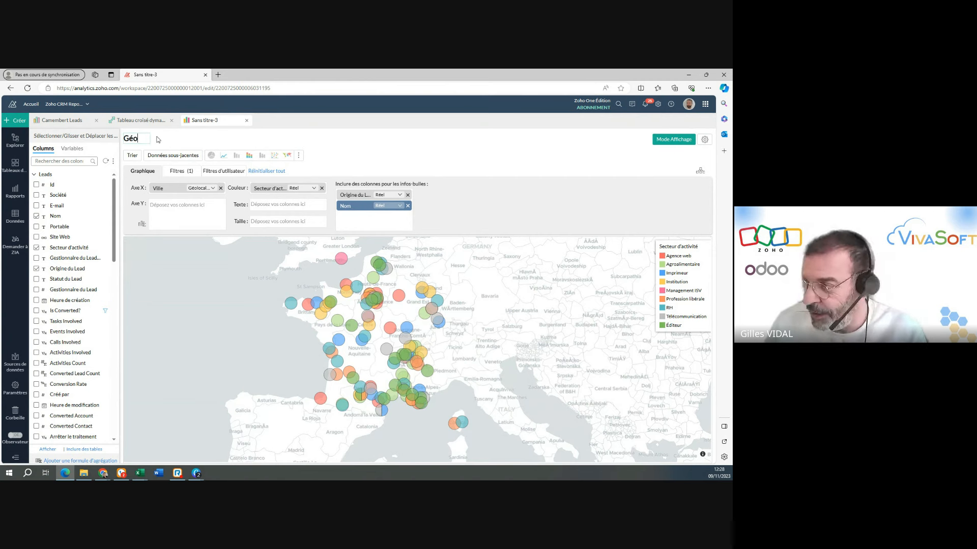
{"action": "key", "text": "Return"}
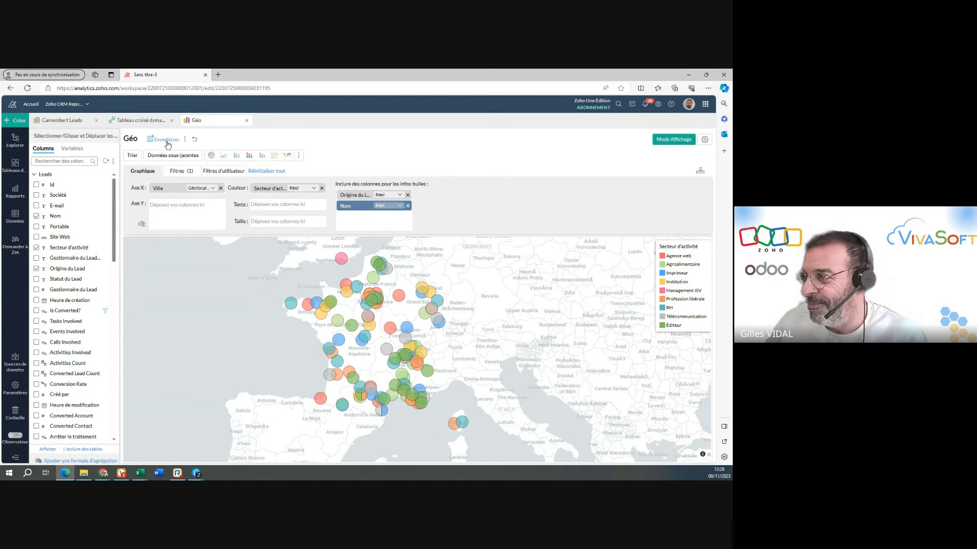
{"action": "left_click", "coordinate": [167, 141]}
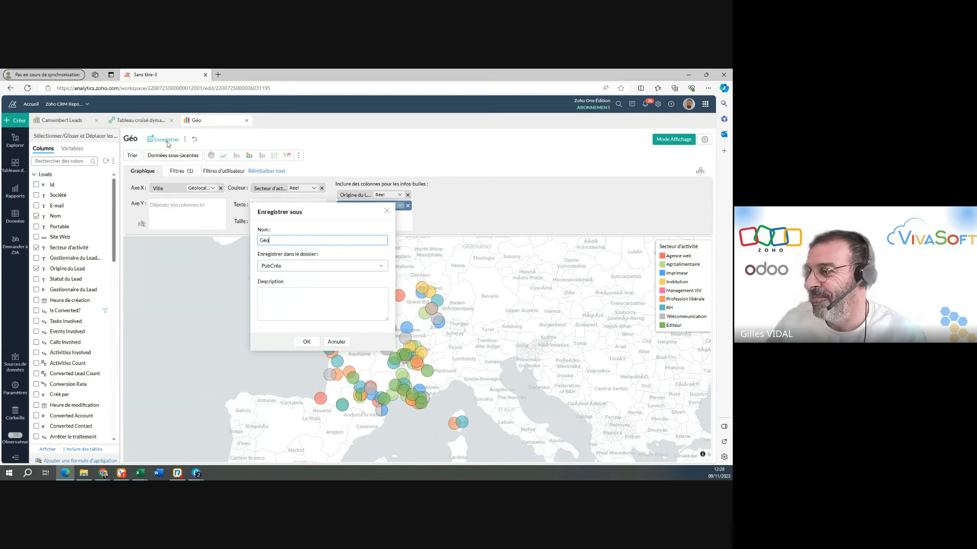
{"action": "left_click", "coordinate": [307, 342]}
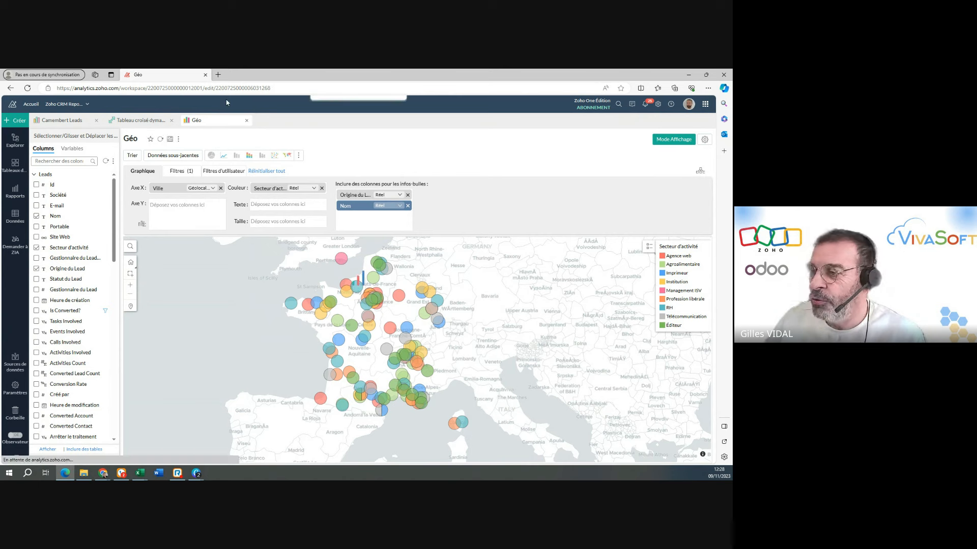
Look back at the Camembert Leads report, then display the Géo map in view mode.
{"action": "left_click", "coordinate": [87, 122]}
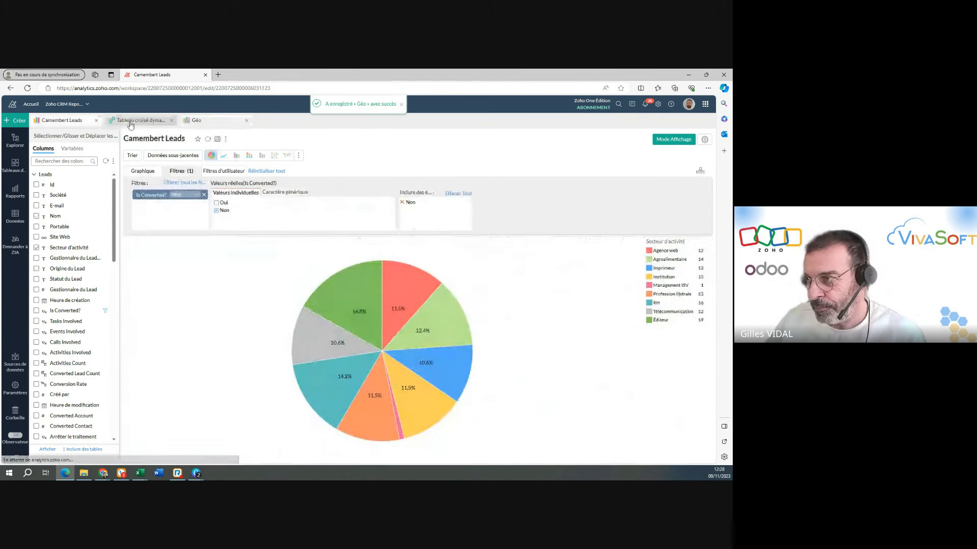
{"action": "left_click", "coordinate": [131, 123]}
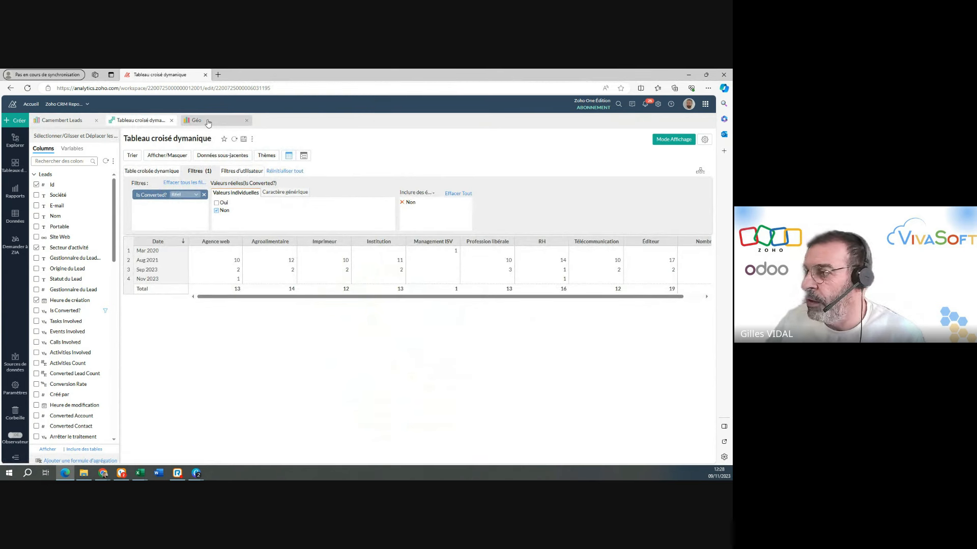
{"action": "left_click", "coordinate": [208, 122]}
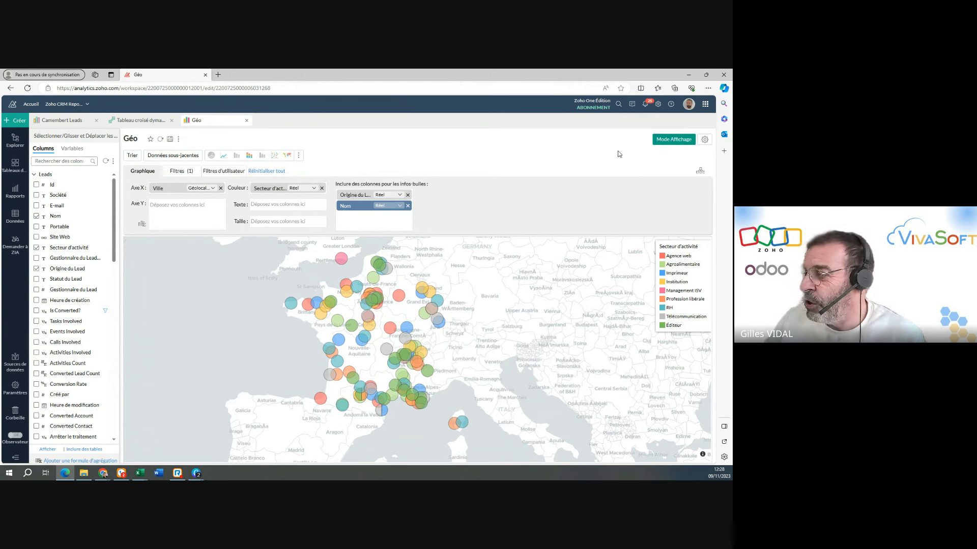
{"action": "left_click", "coordinate": [674, 139]}
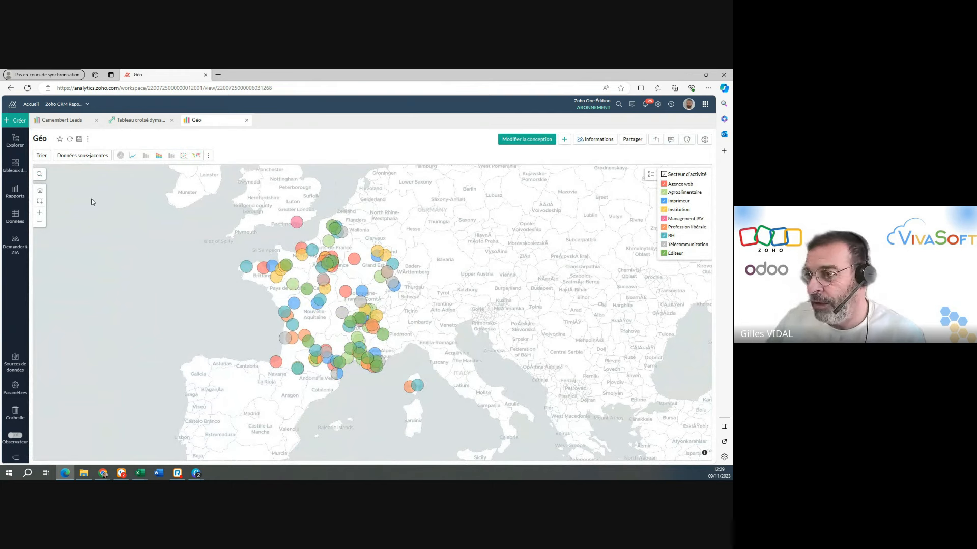
{"action": "mouse_move", "coordinate": [288, 338]}
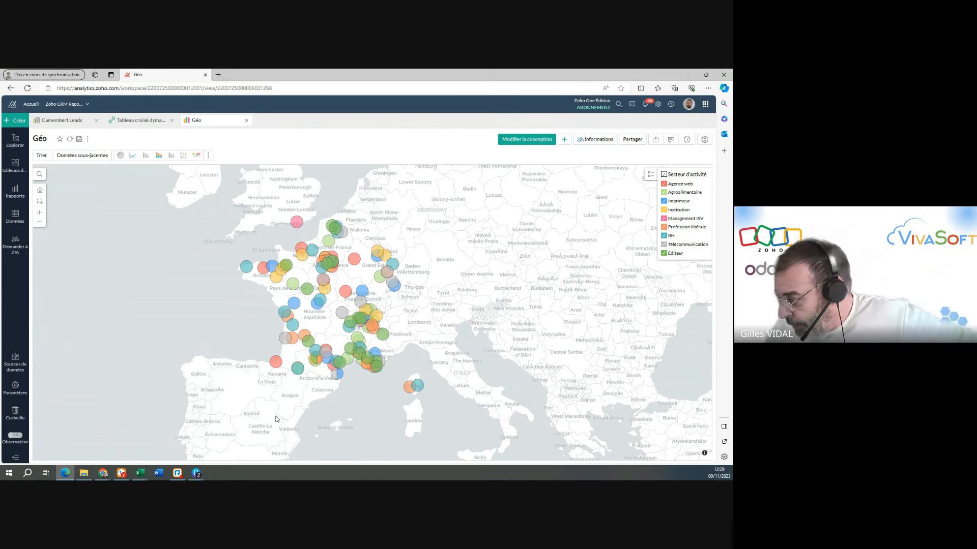
{"action": "mouse_move", "coordinate": [341, 377]}
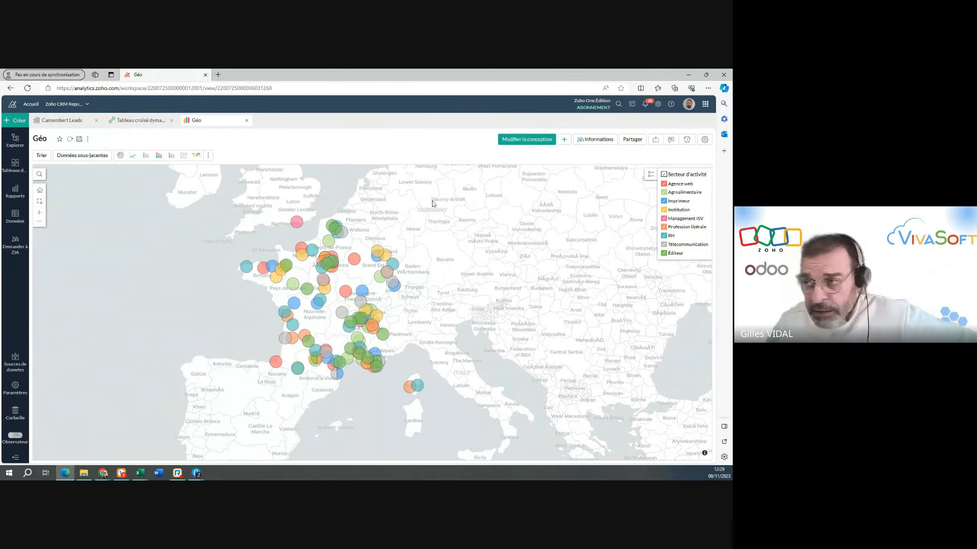
Publish the Géo map to everyone in the Zoho Analytics organization, select its access URL, and close the publication settings.
{"action": "left_click", "coordinate": [640, 144]}
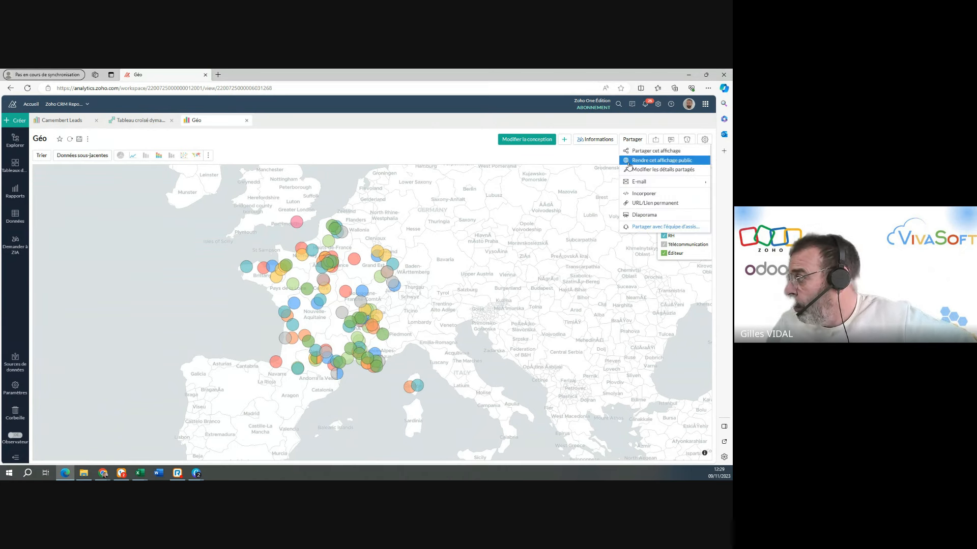
{"action": "left_click", "coordinate": [629, 165]}
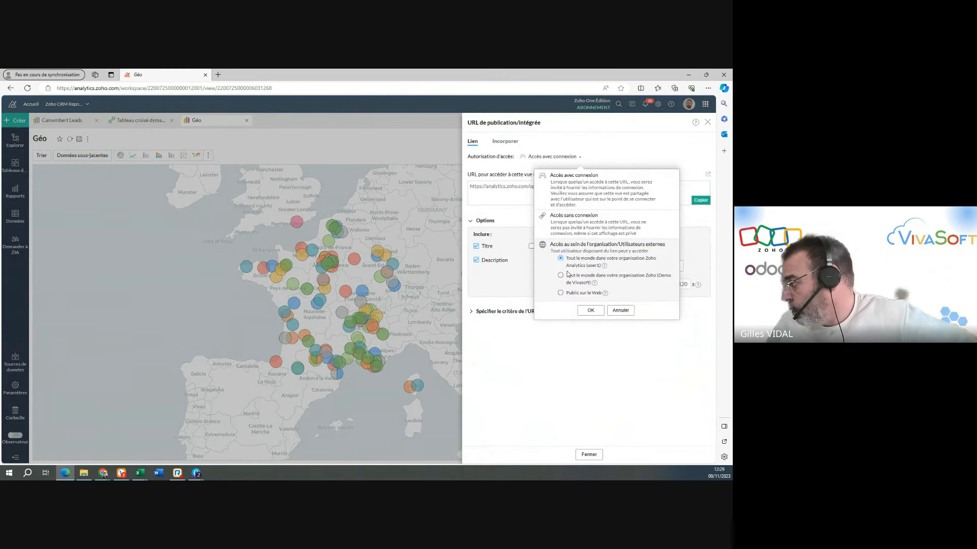
{"action": "left_click", "coordinate": [602, 311]}
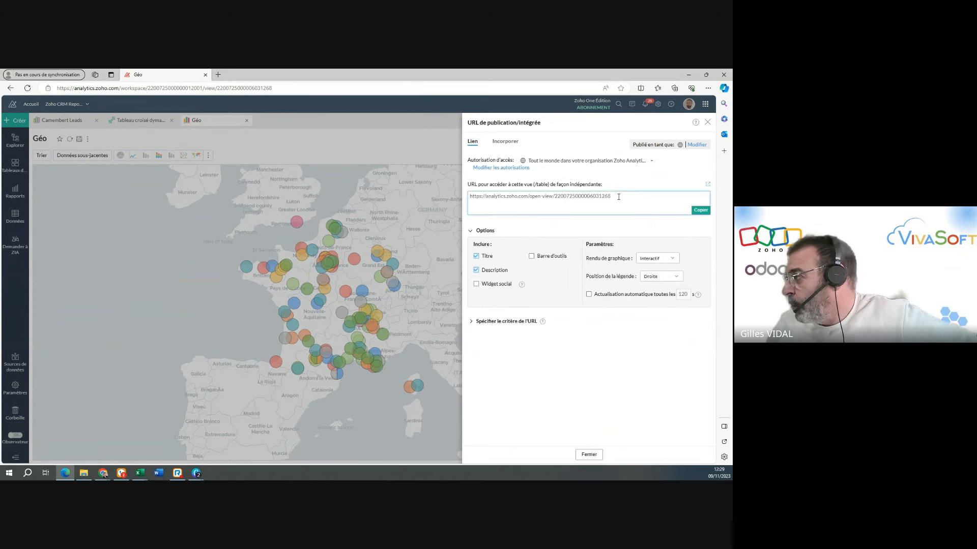
{"action": "left_click", "coordinate": [616, 194]}
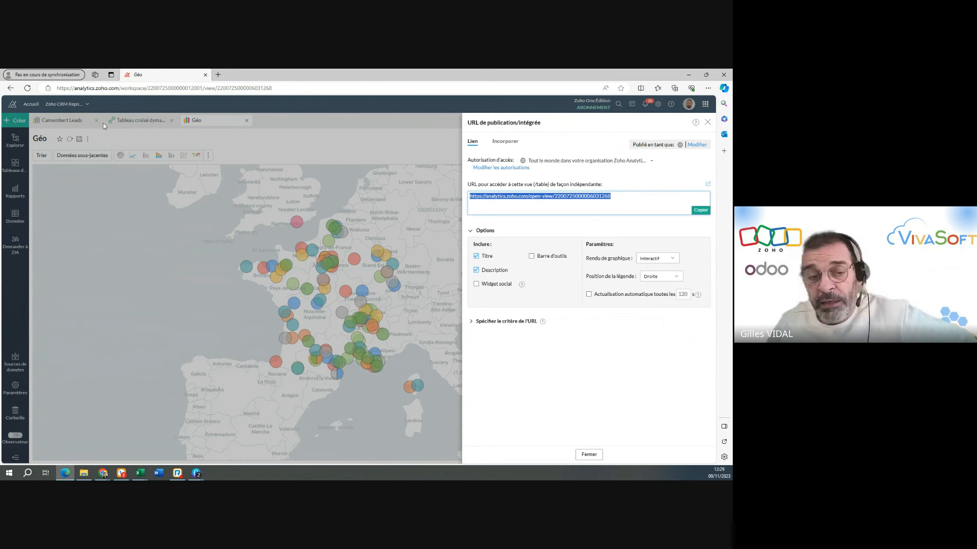
{"action": "left_click", "coordinate": [593, 462]}
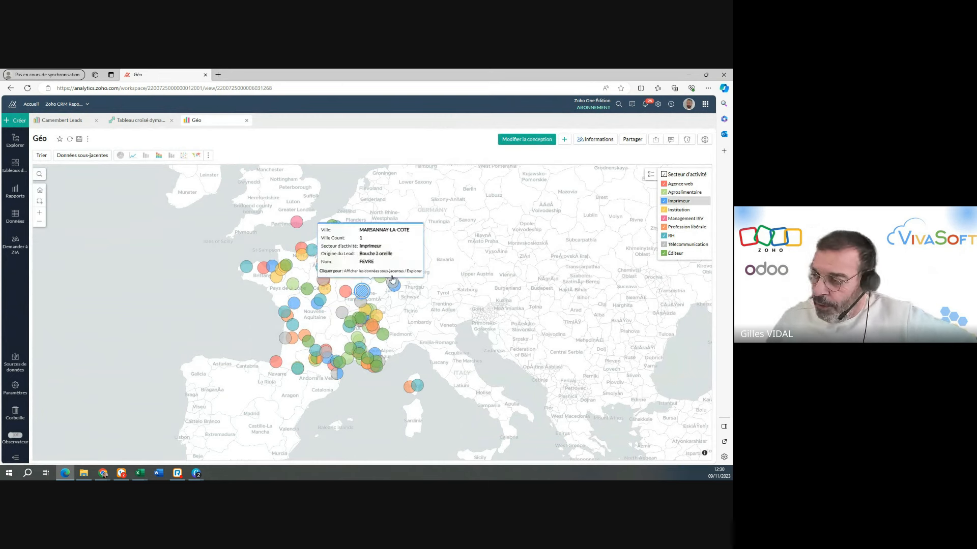
Display the Tableau croisé dymanique report in view mode.
{"action": "left_click", "coordinate": [153, 122]}
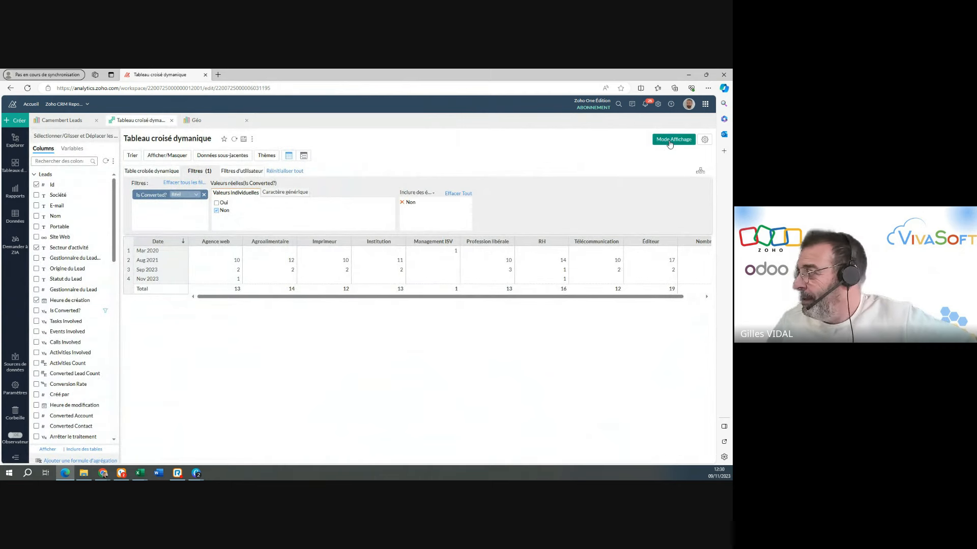
{"action": "left_click", "coordinate": [670, 142]}
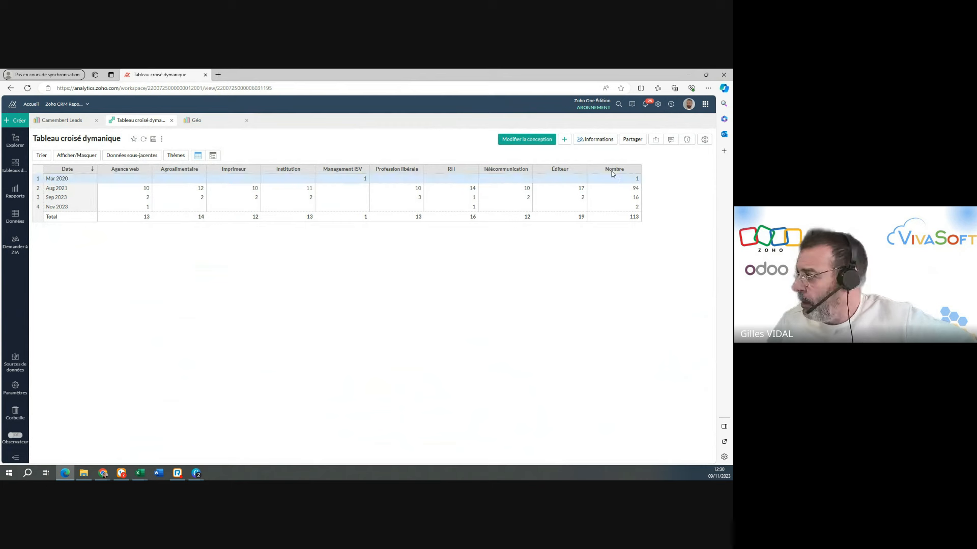
Display the Camembert Leads report in view mode and examine the export formats offered for the Tableau croisé dymanique report.
{"action": "left_click", "coordinate": [66, 124]}
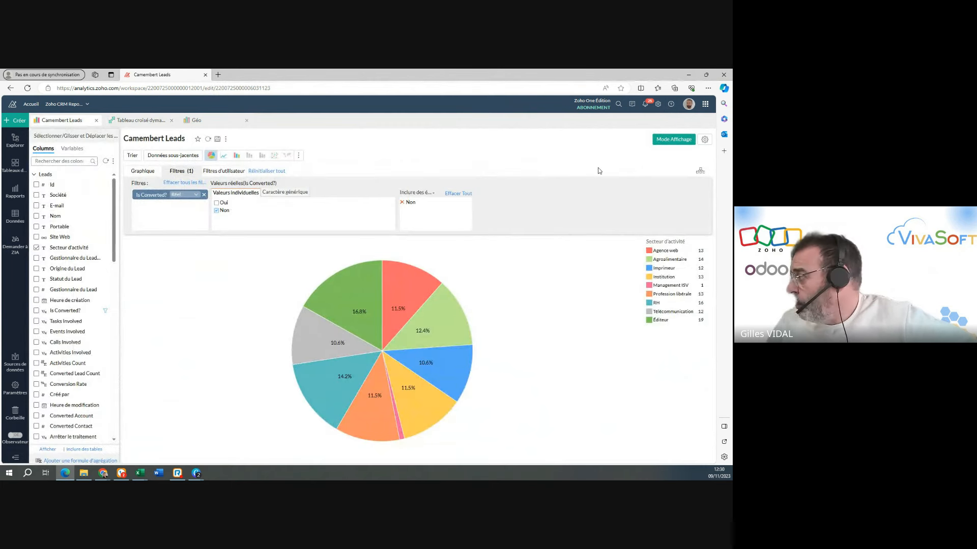
{"action": "left_click", "coordinate": [660, 142]}
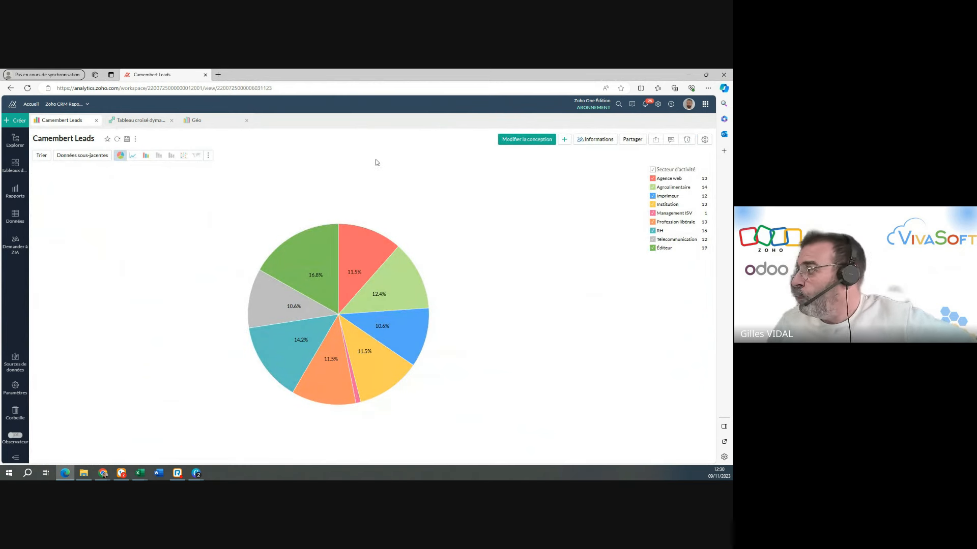
{"action": "left_click", "coordinate": [136, 126]}
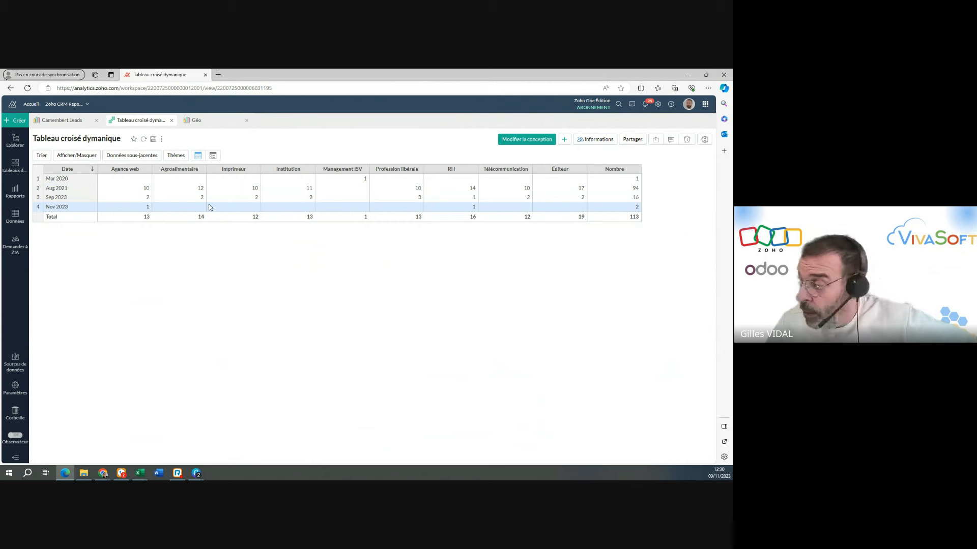
{"action": "left_click", "coordinate": [656, 141]}
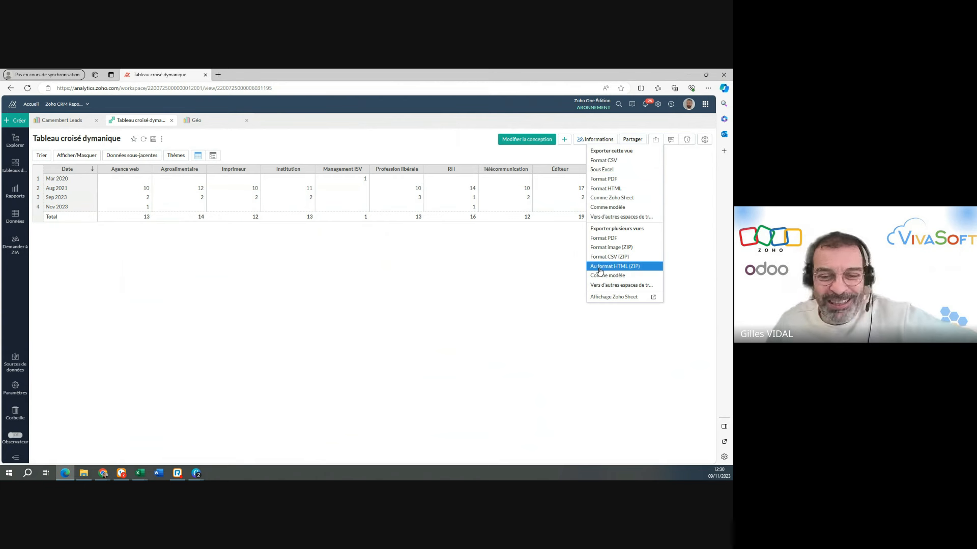
{"action": "left_click", "coordinate": [331, 146]}
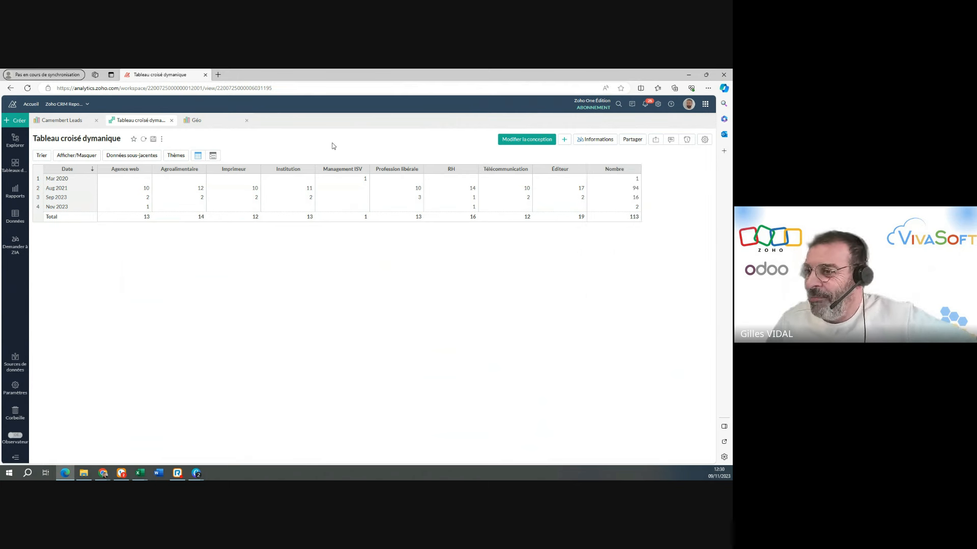
Look through the open Camembert Leads and Tableau croisé dymanique reports, ending on the Géo map.
{"action": "left_click", "coordinate": [71, 121]}
{"action": "left_click", "coordinate": [125, 121]}
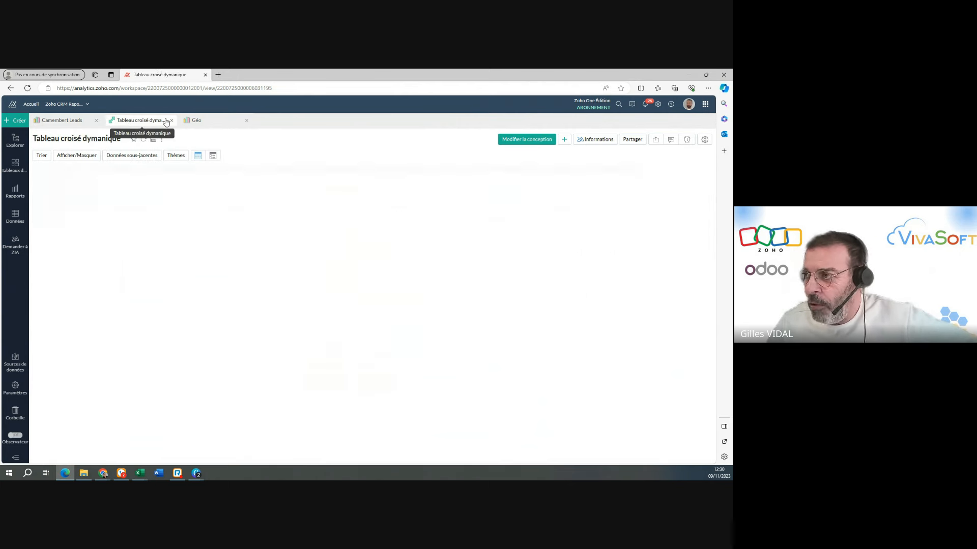
{"action": "left_click", "coordinate": [208, 121]}
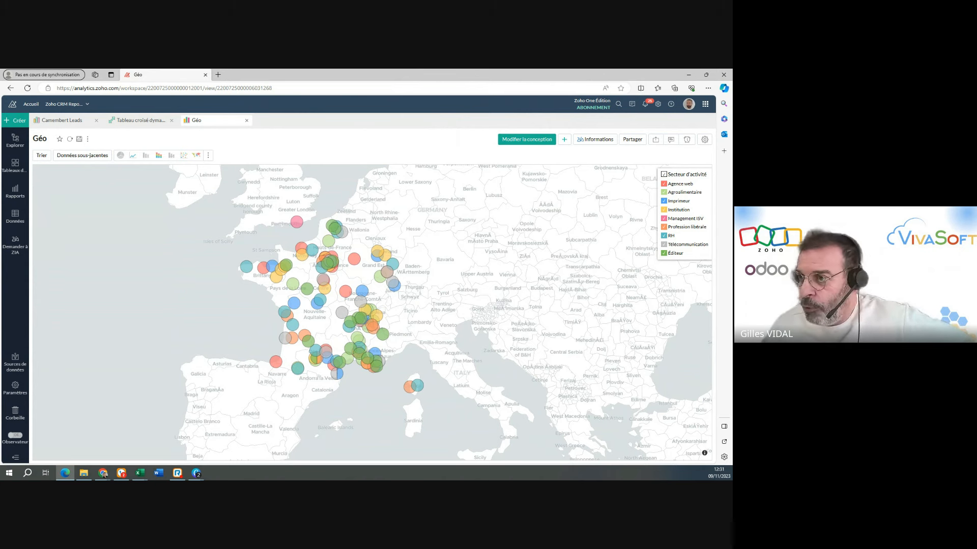
Create a new dashboard and add the Camembert Leads report from the PubCréa folder to it.
{"action": "left_click", "coordinate": [14, 124]}
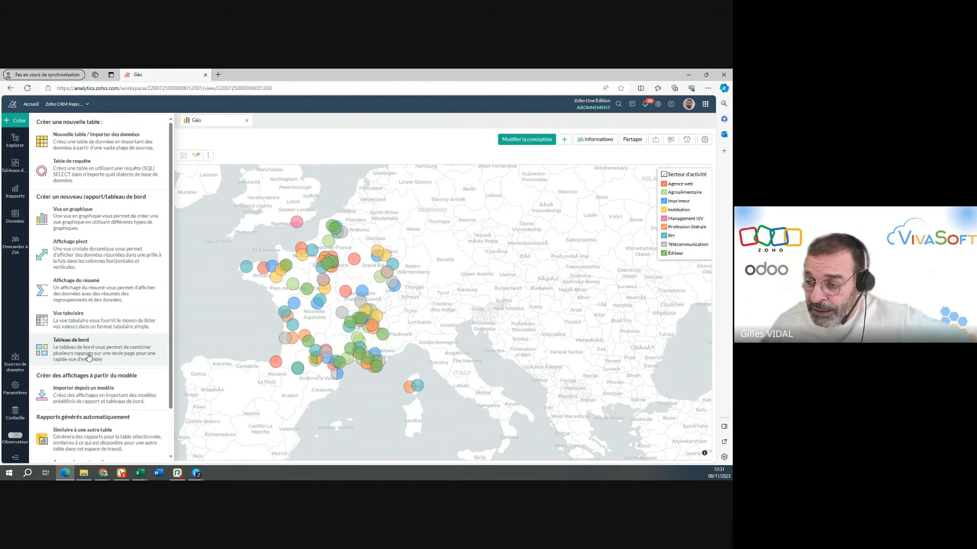
{"action": "left_click", "coordinate": [89, 356]}
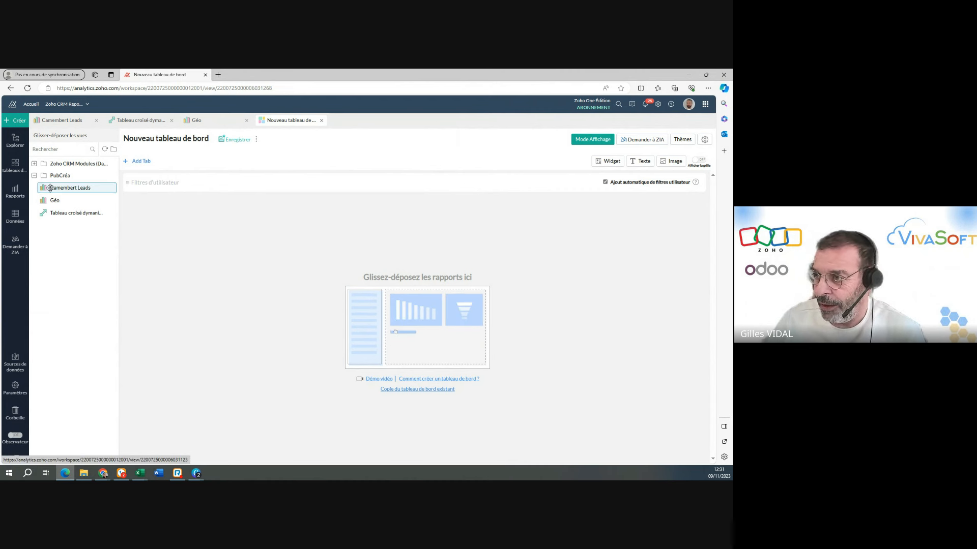
{"action": "left_click_drag", "start_coordinate": [50, 188], "coordinate": [178, 214]}
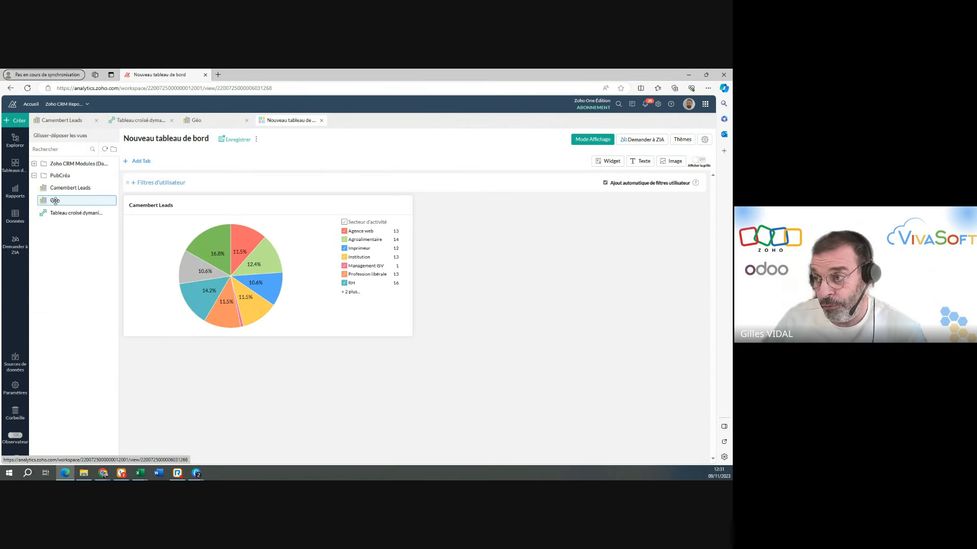
Add the Tableau croisé dymanique report to the dashboard, place it below the pie chart, and widen it to the full dashboard width.
{"action": "left_click_drag", "start_coordinate": [55, 201], "coordinate": [482, 225]}
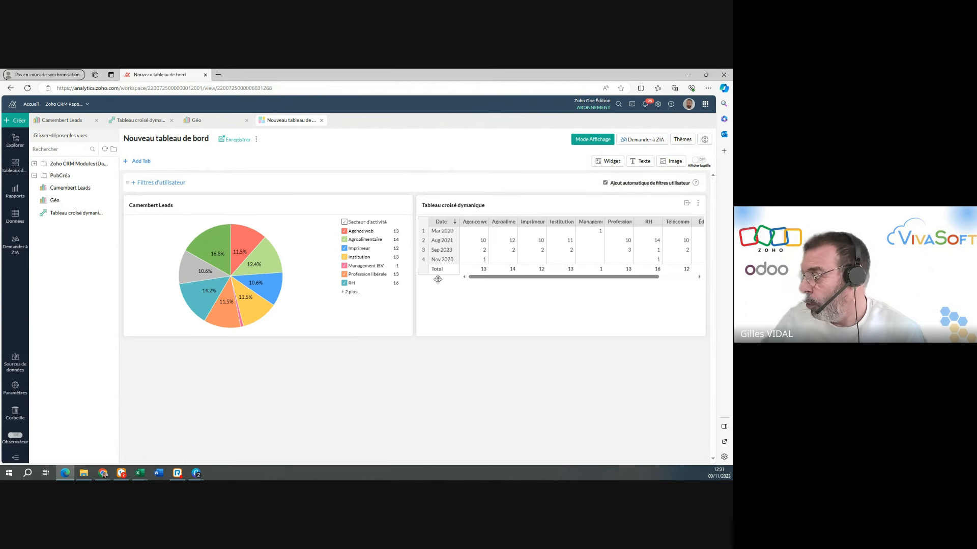
{"action": "left_click_drag", "start_coordinate": [498, 233], "coordinate": [264, 343]}
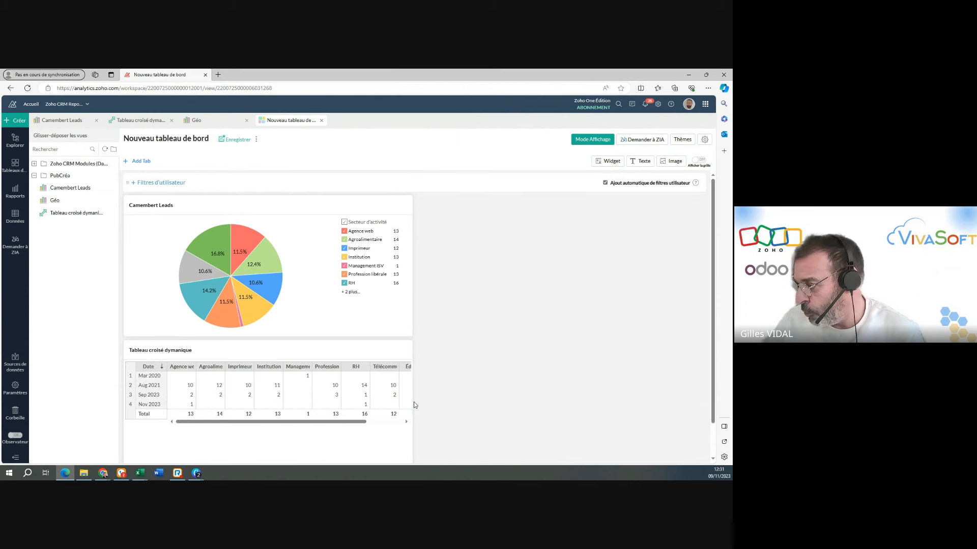
{"action": "left_click_drag", "start_coordinate": [415, 406], "coordinate": [709, 404]}
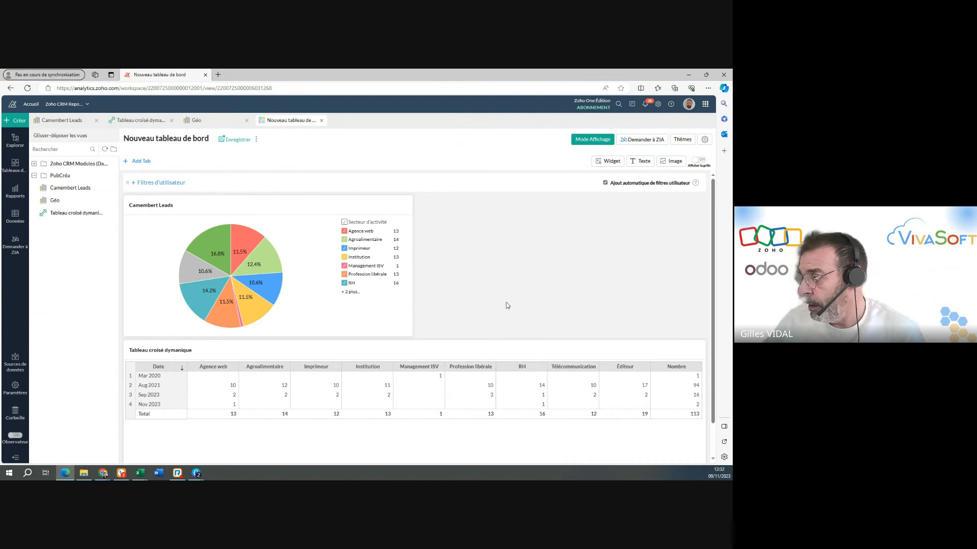
Add the Géo map below the pivot table and enlarge it to the full dashboard width with a taller frame.
{"action": "scroll", "coordinate": [429, 331], "scroll_direction": "down", "scroll_amount": 1}
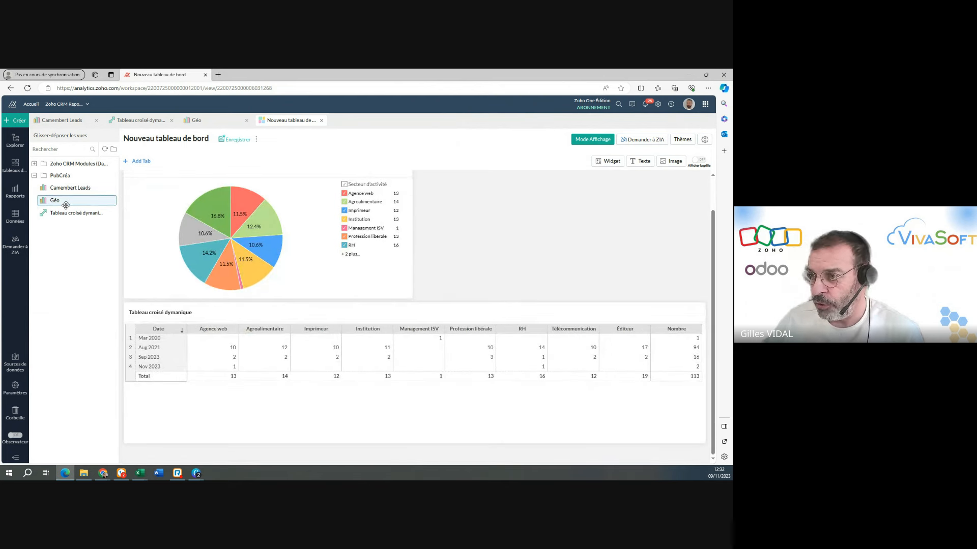
{"action": "left_click_drag", "start_coordinate": [59, 201], "coordinate": [242, 414]}
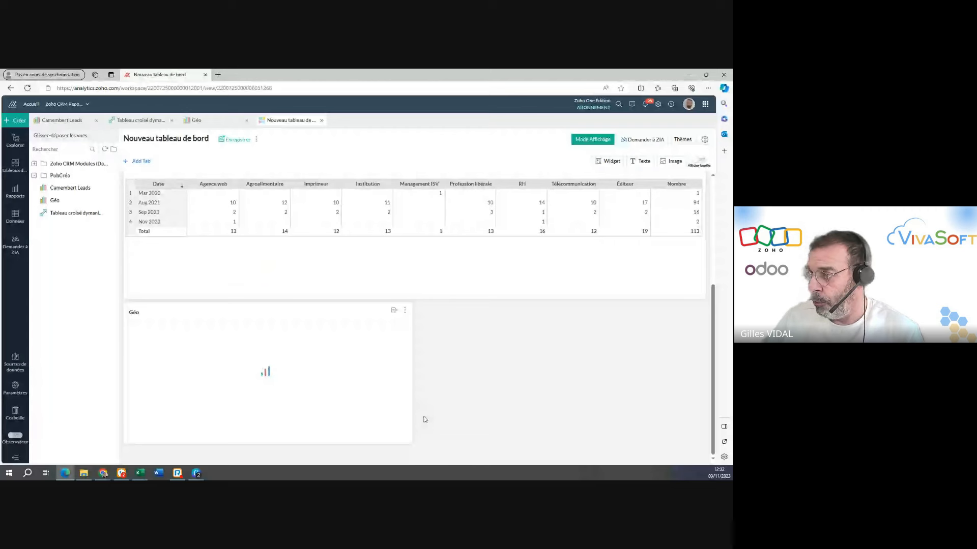
{"action": "left_click_drag", "start_coordinate": [410, 442], "coordinate": [705, 432]}
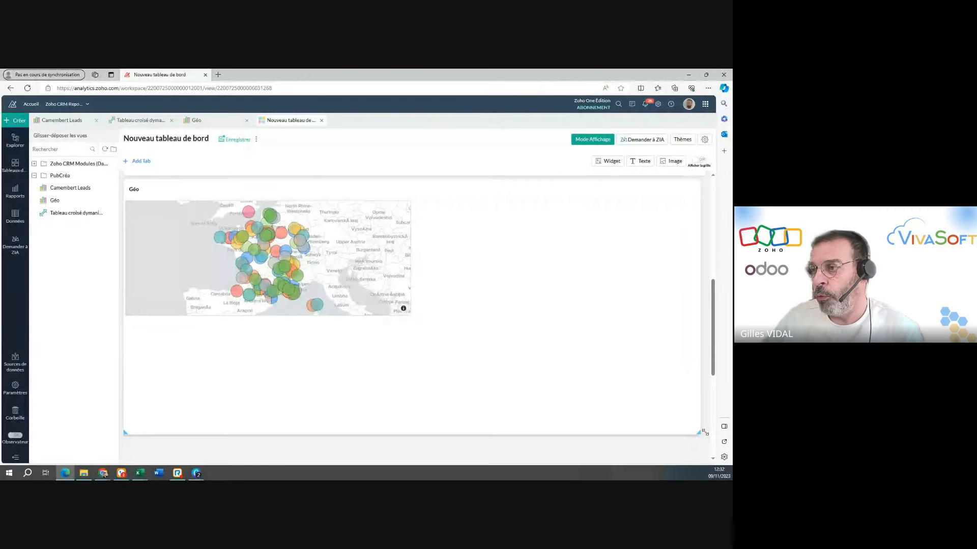
{"action": "scroll", "coordinate": [308, 337], "scroll_direction": "up", "scroll_amount": 7}
{"action": "scroll", "coordinate": [308, 338], "scroll_direction": "down", "scroll_amount": 3}
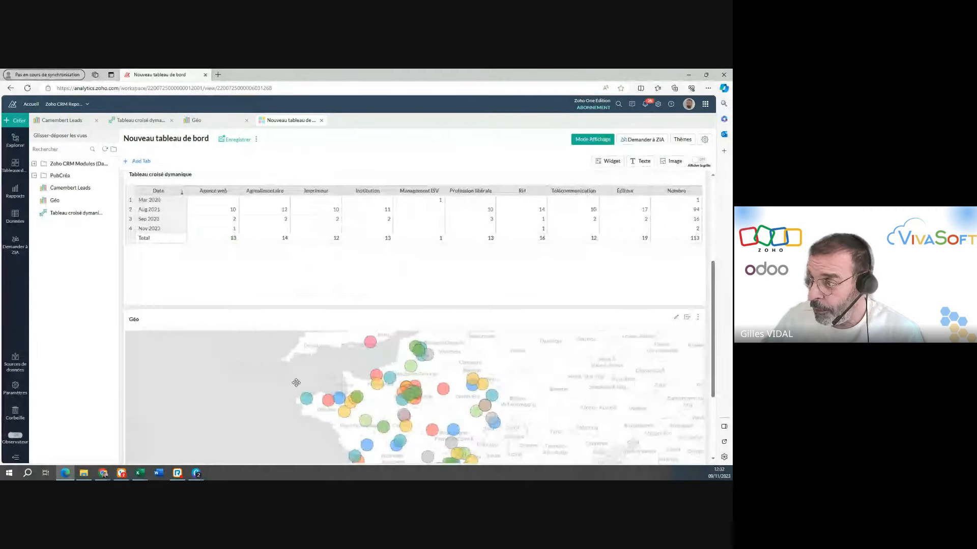
{"action": "scroll", "coordinate": [296, 381], "scroll_direction": "up", "scroll_amount": 4}
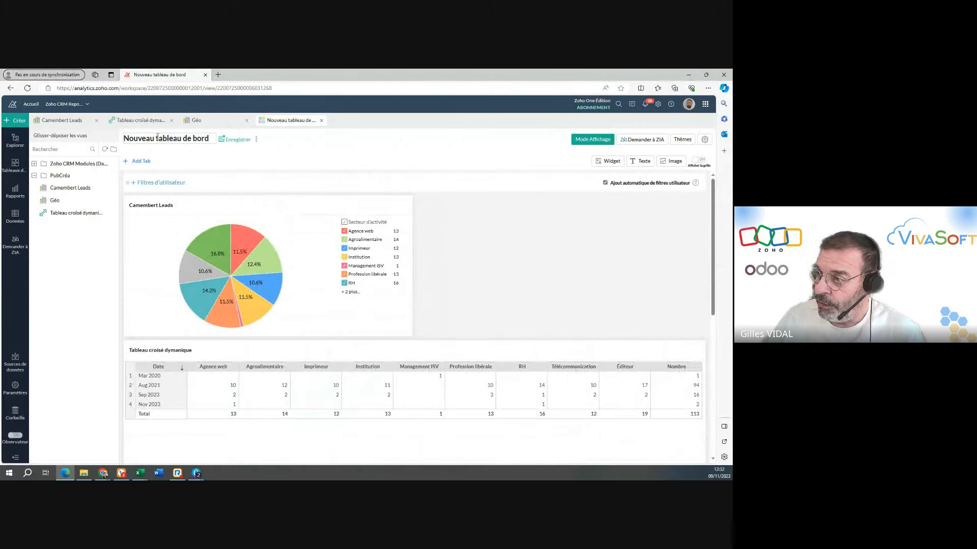
Rename the dashboard as Mon tableau de bord and save it in the PubCréa folder.
{"action": "left_click", "coordinate": [160, 140]}
{"action": "type", "text": "M"}
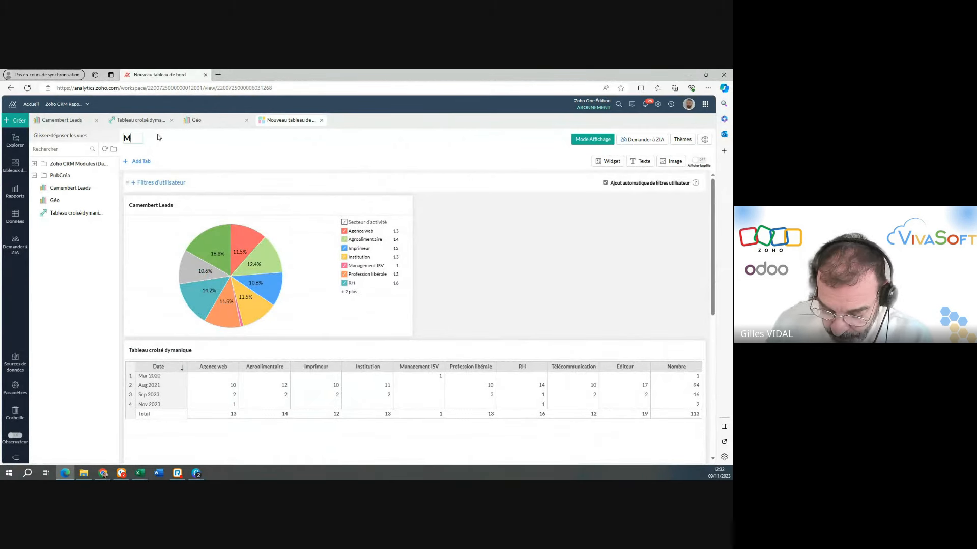
{"action": "type", "text": "on tab"}
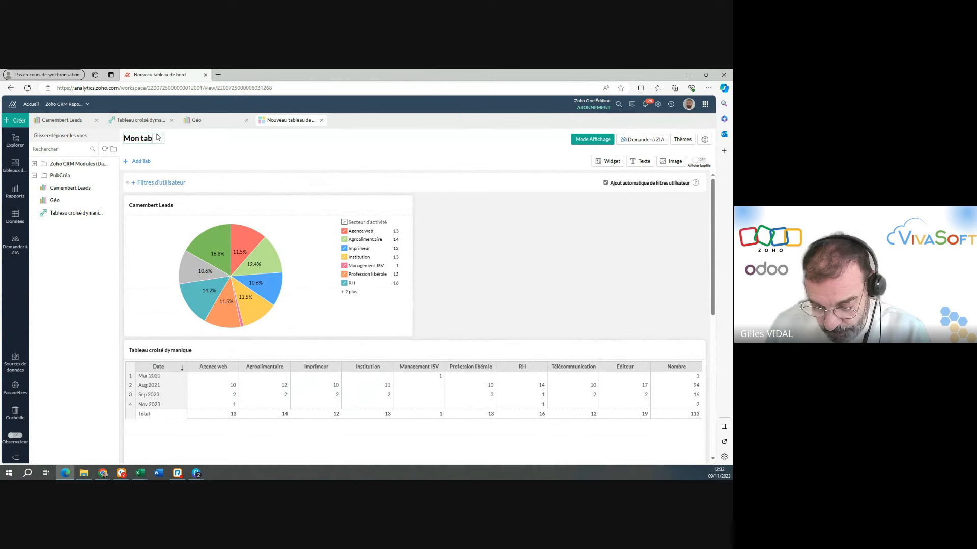
{"action": "type", "text": "leau de bor"}
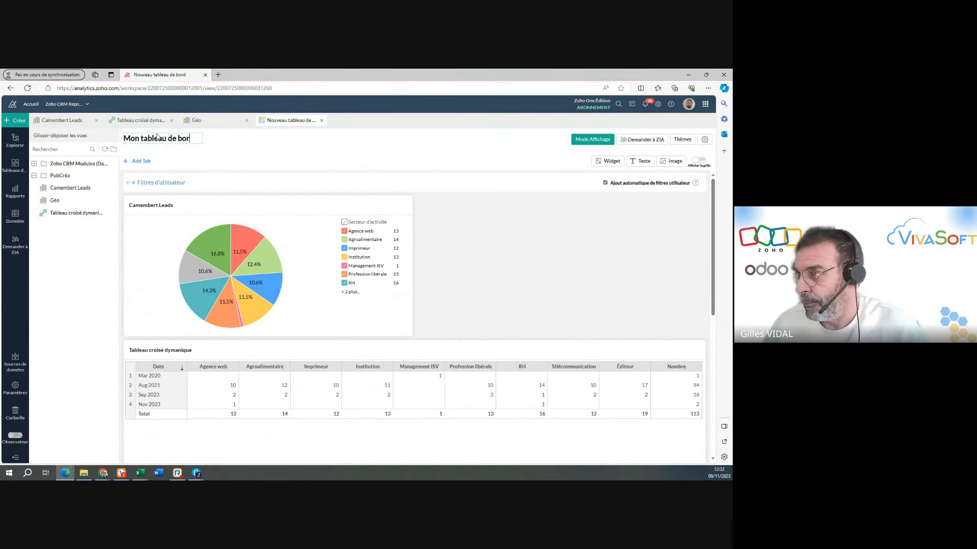
{"action": "type", "text": "d"}
{"action": "key", "text": "Return"}
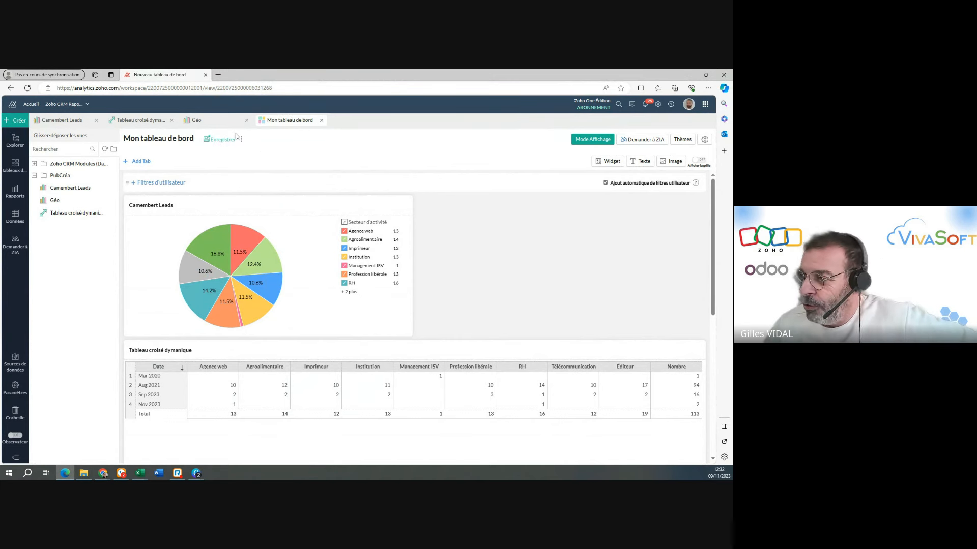
{"action": "left_click", "coordinate": [227, 139]}
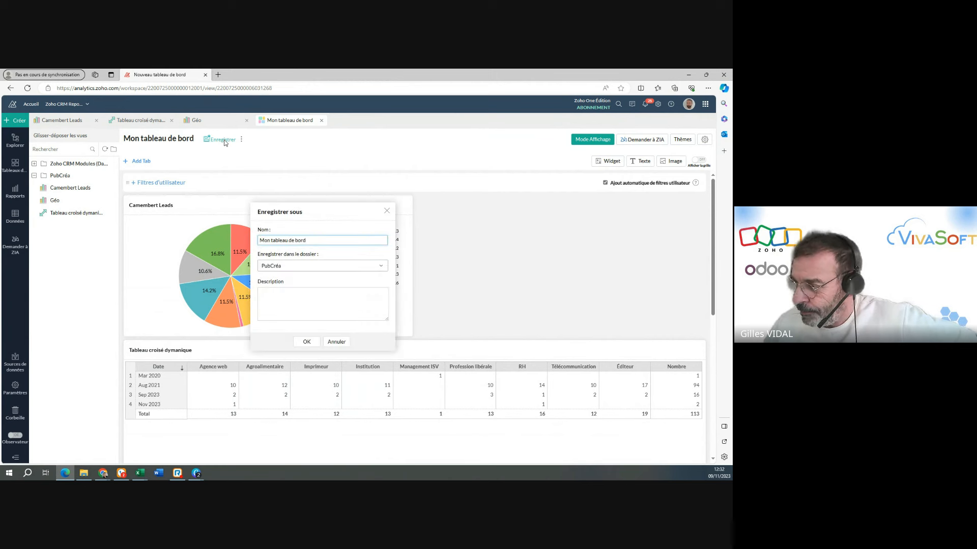
{"action": "left_click", "coordinate": [306, 342]}
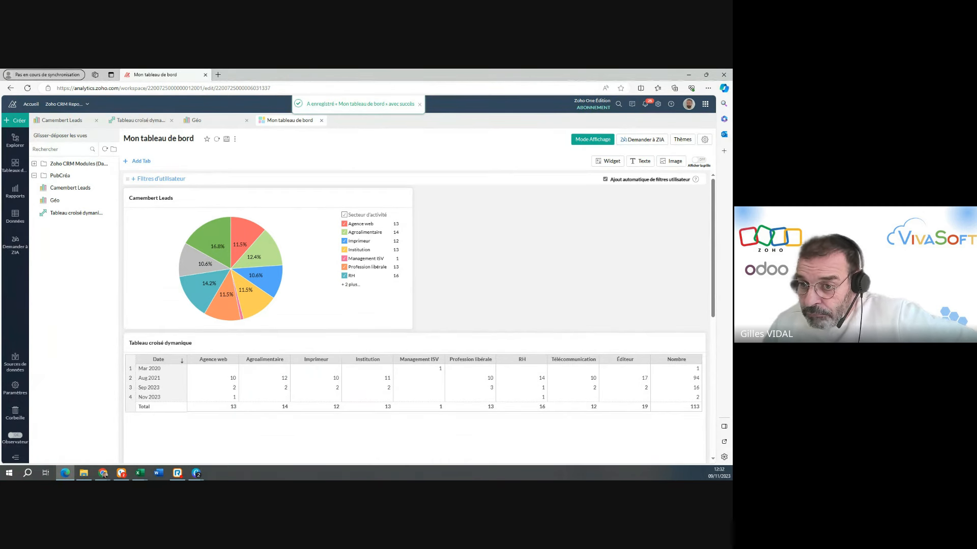
Display the dashboard in view mode and look over its three reports.
{"action": "left_click", "coordinate": [592, 141]}
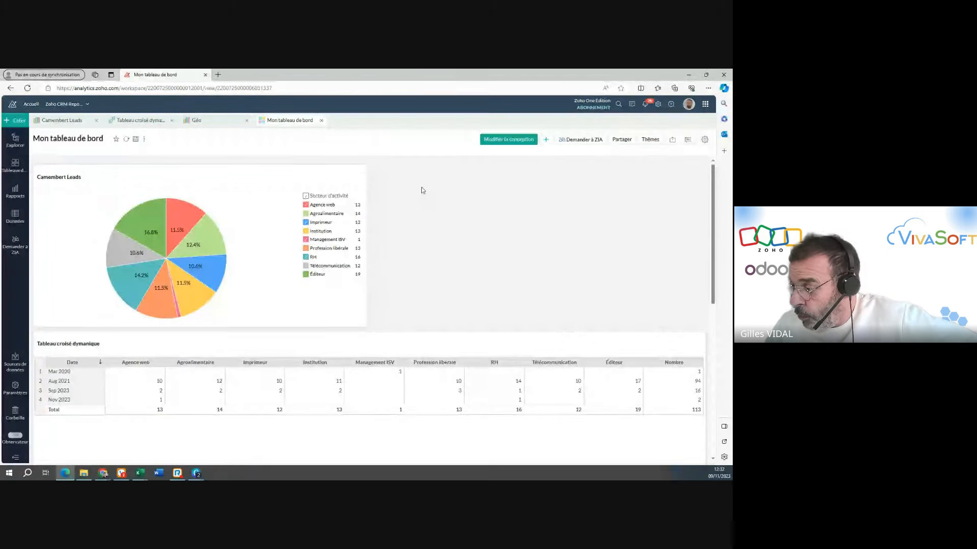
{"action": "scroll", "coordinate": [422, 195], "scroll_direction": "down", "scroll_amount": 10}
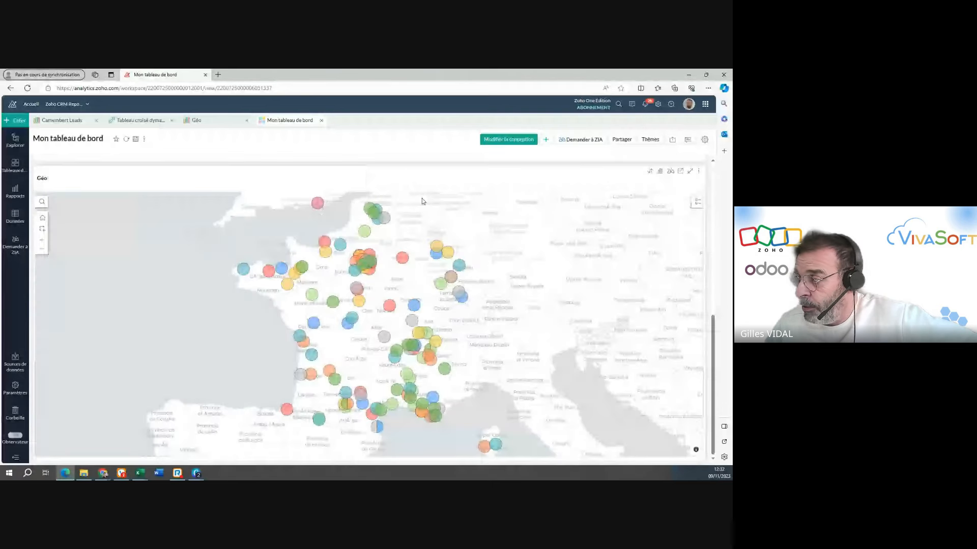
{"action": "scroll", "coordinate": [422, 199], "scroll_direction": "up", "scroll_amount": 10}
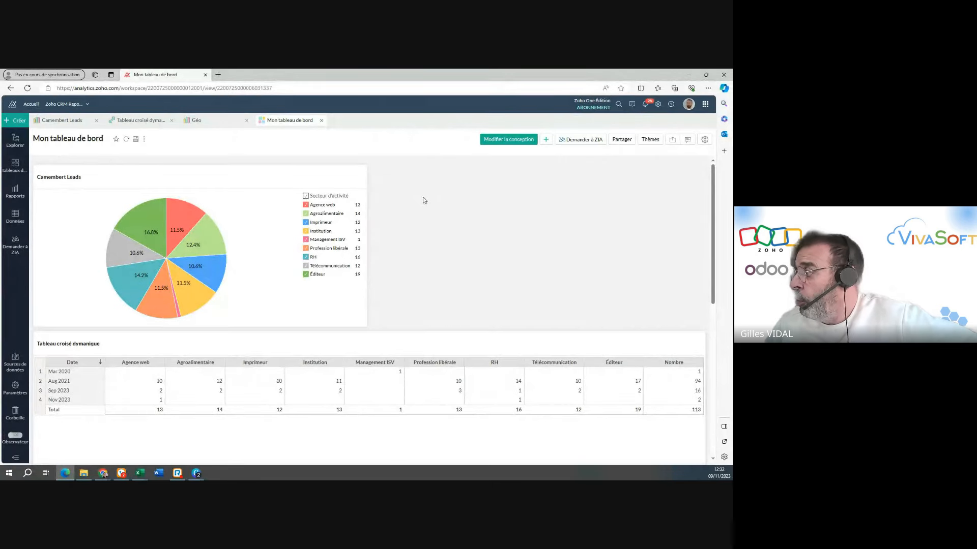
Publish the dashboard to everyone in the Zoho Analytics organization and copy its access URL.
{"action": "left_click", "coordinate": [617, 144]}
{"action": "left_click", "coordinate": [624, 160]}
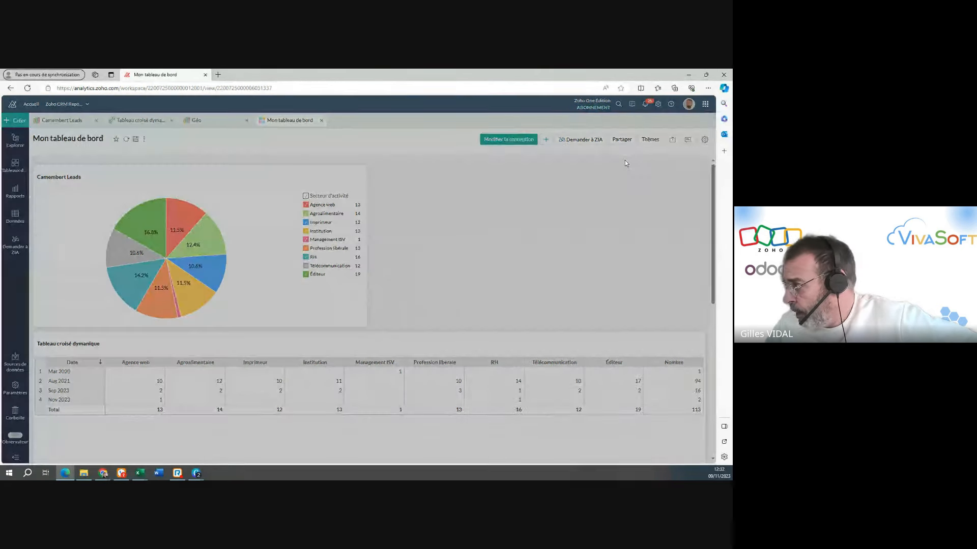
{"action": "left_click", "coordinate": [554, 156]}
{"action": "left_click", "coordinate": [606, 245]}
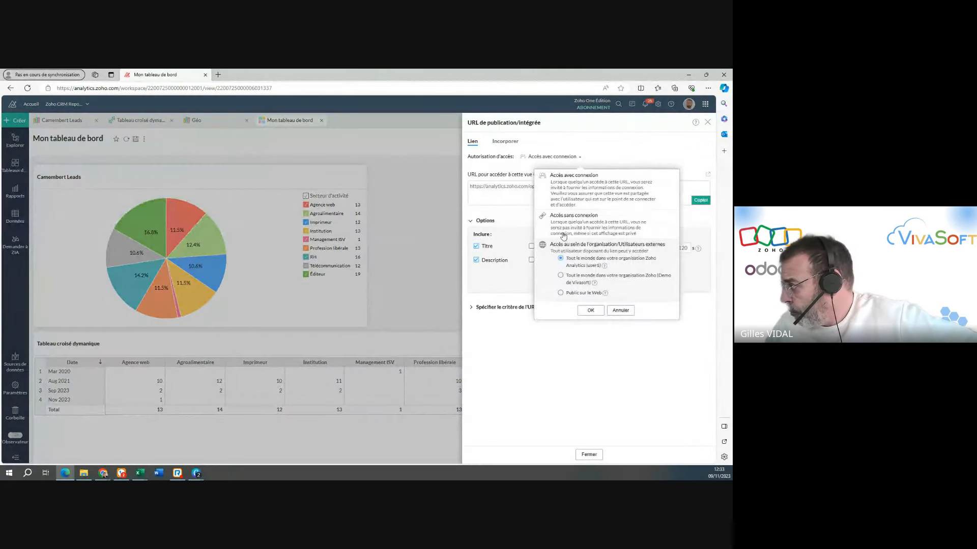
{"action": "left_click", "coordinate": [592, 308]}
{"action": "left_click", "coordinate": [625, 198]}
{"action": "key", "text": "ctrl+c"}
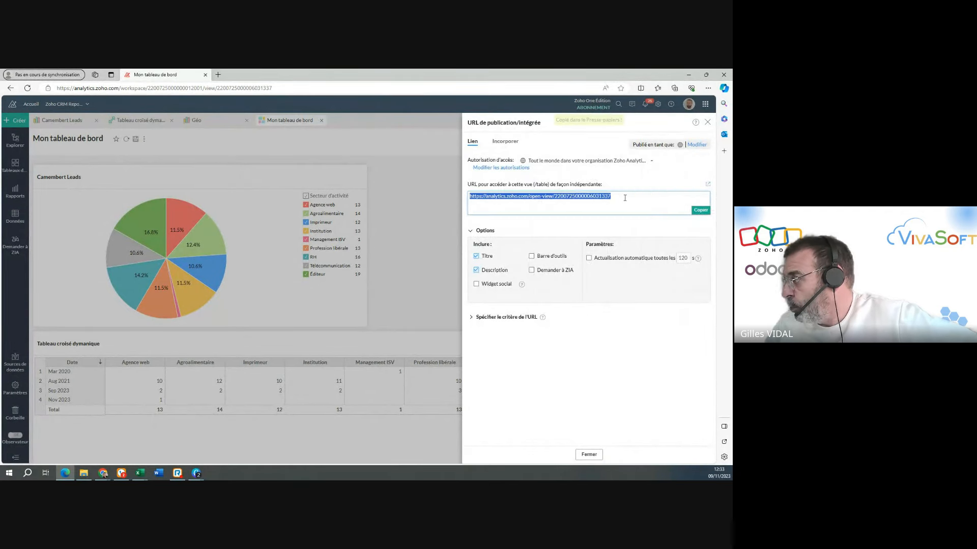
{"action": "left_click", "coordinate": [700, 210]}
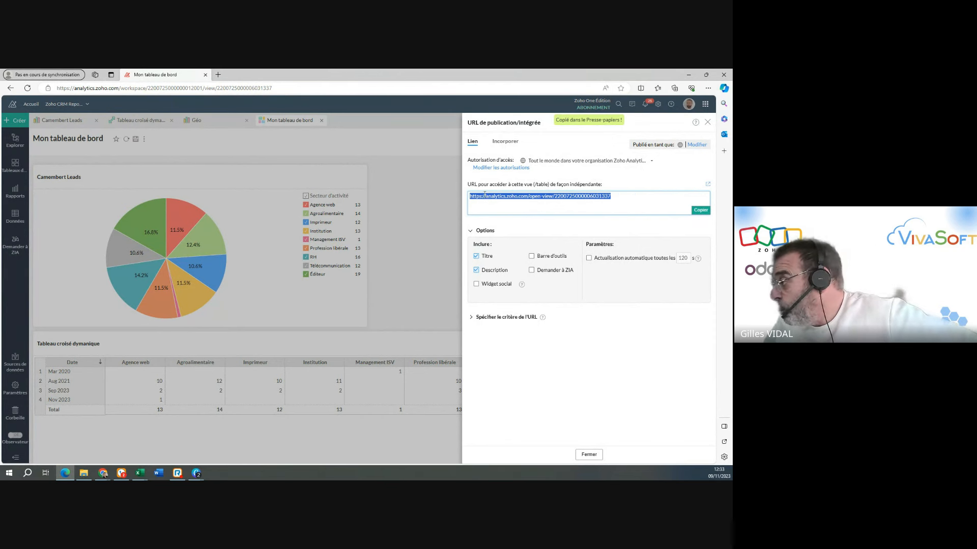
{"action": "left_click", "coordinate": [700, 210]}
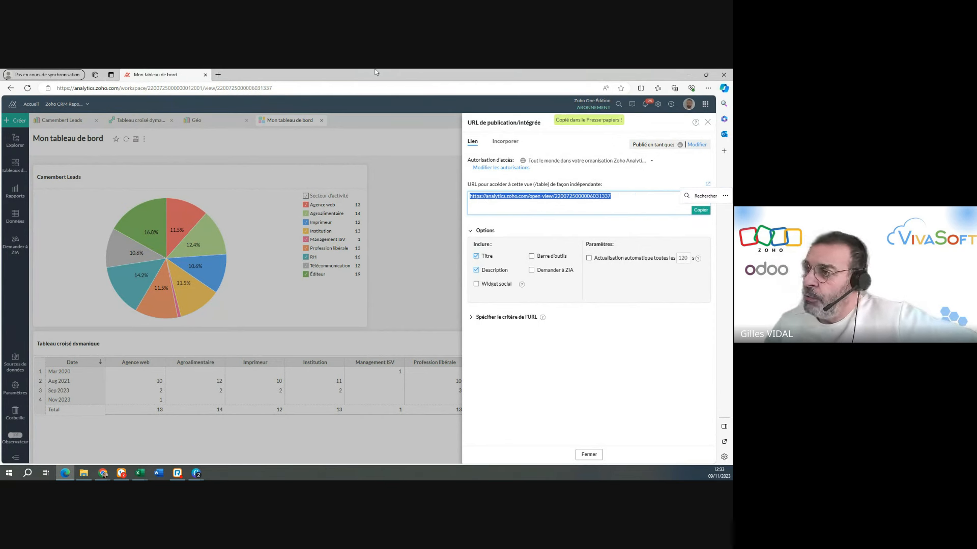
Open the copied access URL in a new browser tab and look over the published dashboard's pie chart, pivot table and map.
{"action": "left_click", "coordinate": [218, 76]}
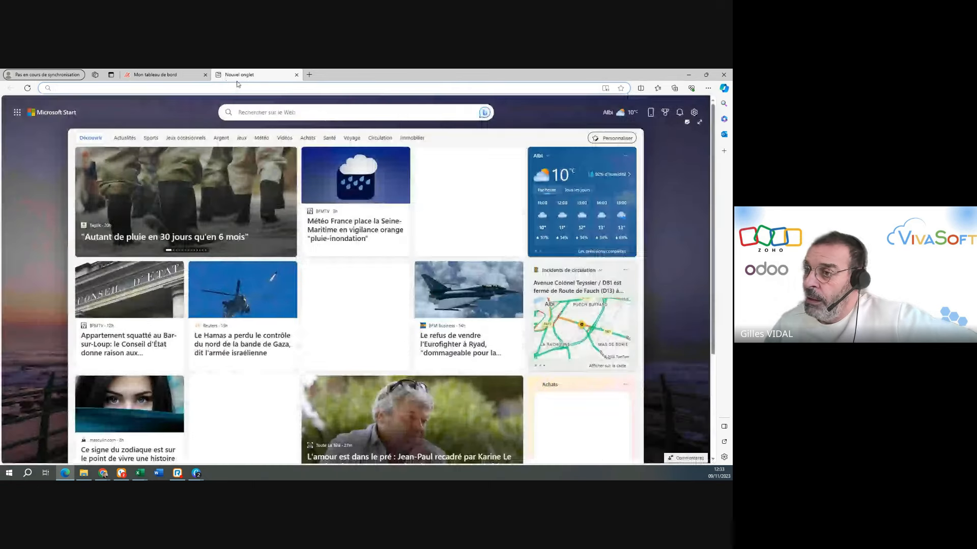
{"action": "left_click", "coordinate": [234, 87]}
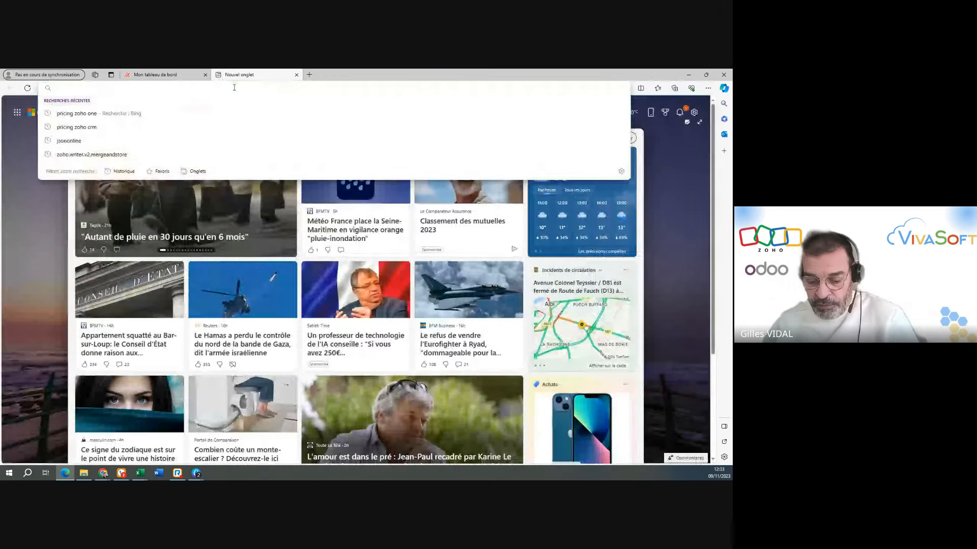
{"action": "key", "text": "ctrl+v"}
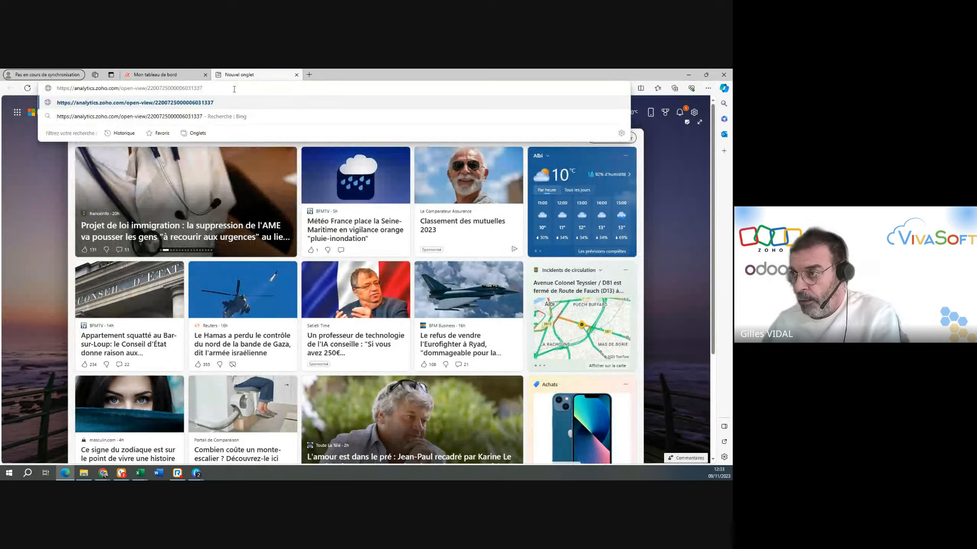
{"action": "key", "text": "Return"}
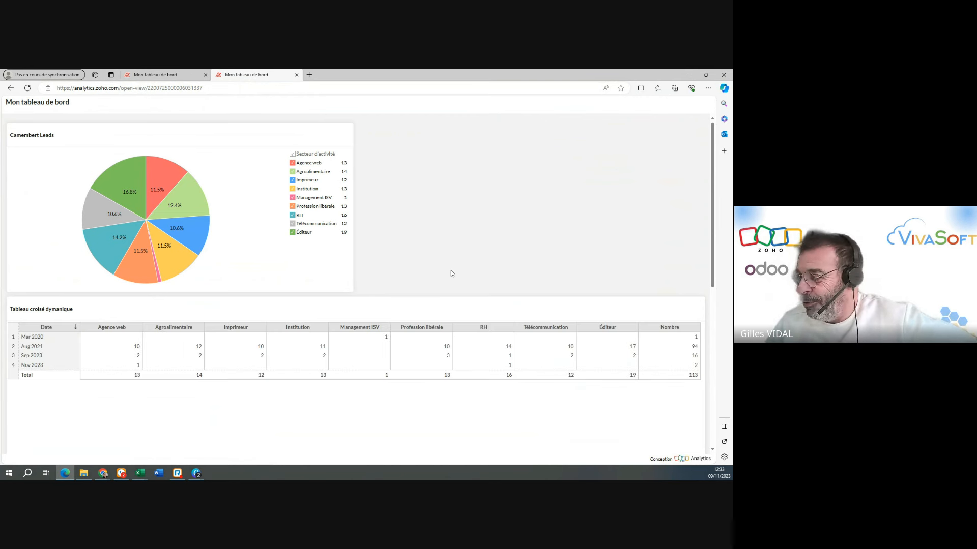
{"action": "scroll", "coordinate": [451, 271], "scroll_direction": "down", "scroll_amount": 6}
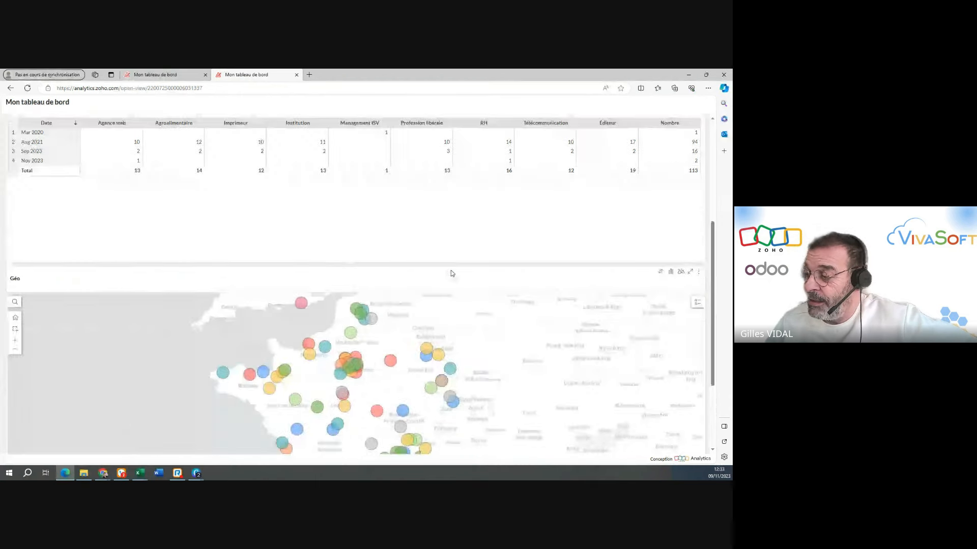
{"action": "scroll", "coordinate": [451, 272], "scroll_direction": "up", "scroll_amount": 6}
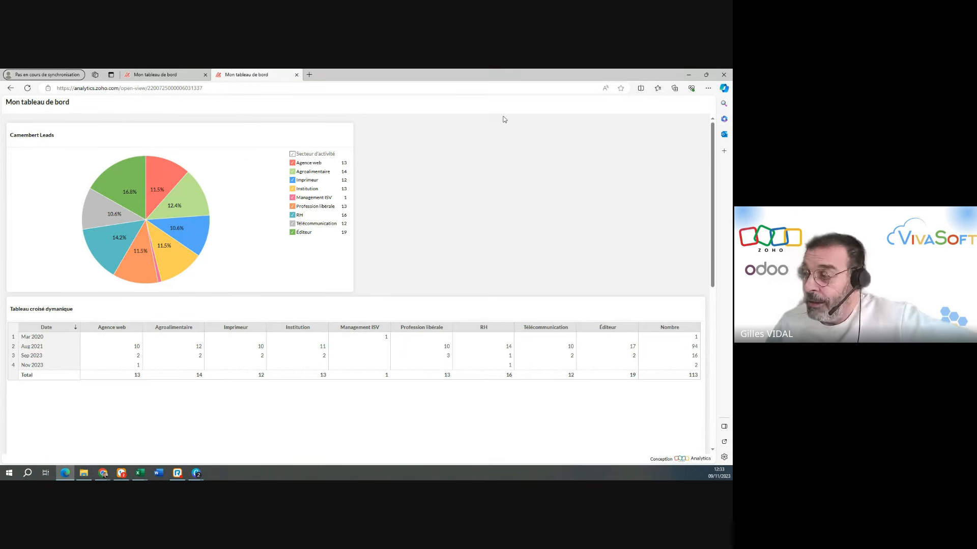
{"action": "scroll", "coordinate": [477, 389], "scroll_direction": "down", "scroll_amount": 1}
{"action": "scroll", "coordinate": [477, 393], "scroll_direction": "down", "scroll_amount": 5}
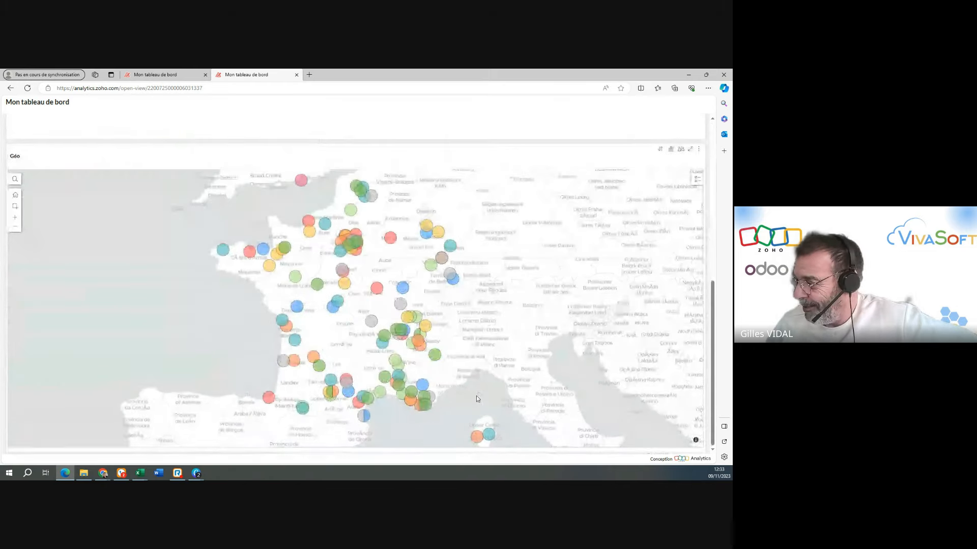
{"action": "scroll", "coordinate": [177, 222], "scroll_direction": "up", "scroll_amount": 6}
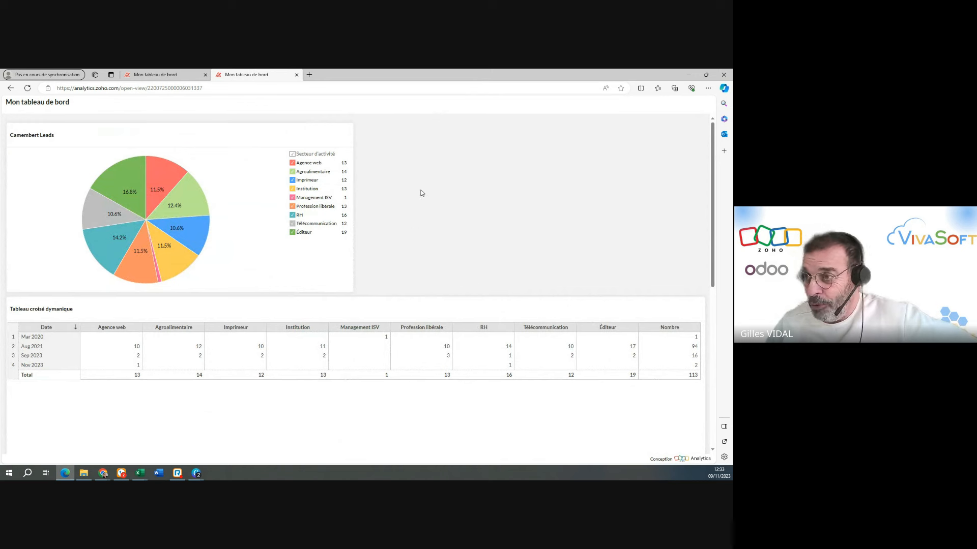
Return to the dashboard's workspace tab, switch to design mode and add the Leads column Heure de création as a user filter.
{"action": "left_click", "coordinate": [155, 72]}
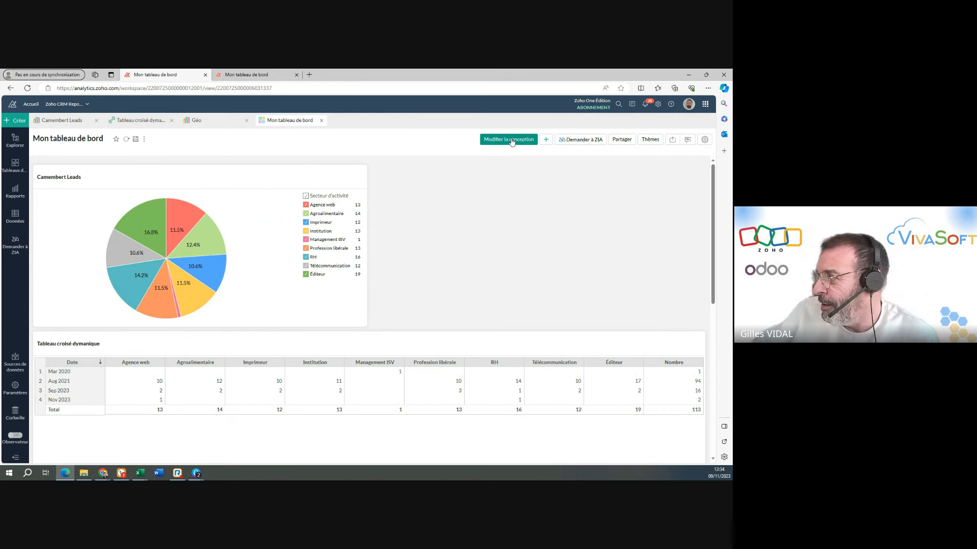
{"action": "left_click", "coordinate": [511, 139]}
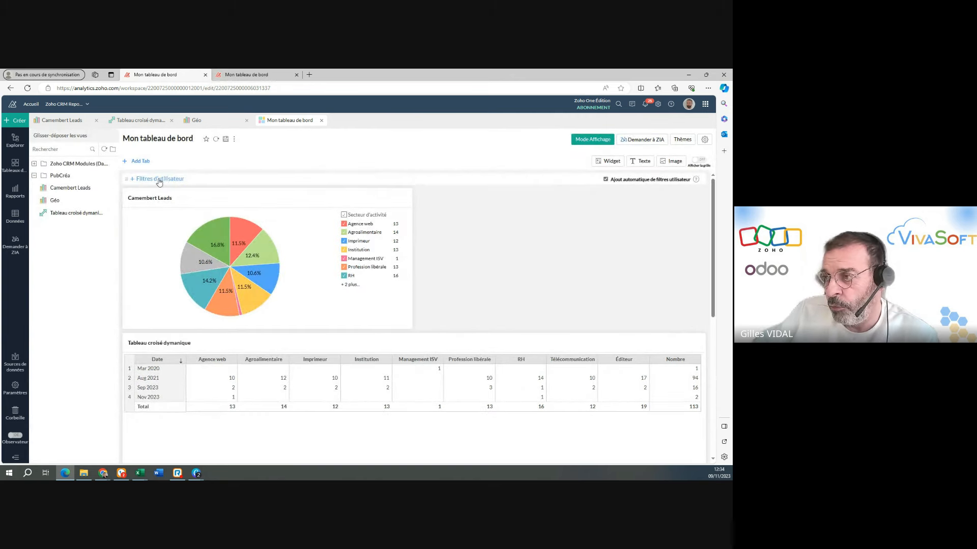
{"action": "left_click", "coordinate": [159, 179]}
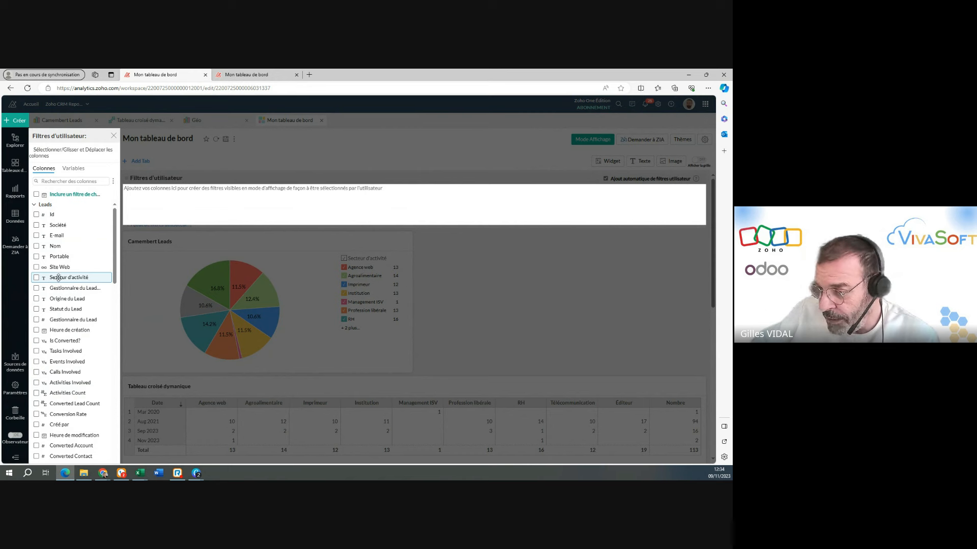
{"action": "scroll", "coordinate": [76, 445], "scroll_direction": "down", "scroll_amount": 5}
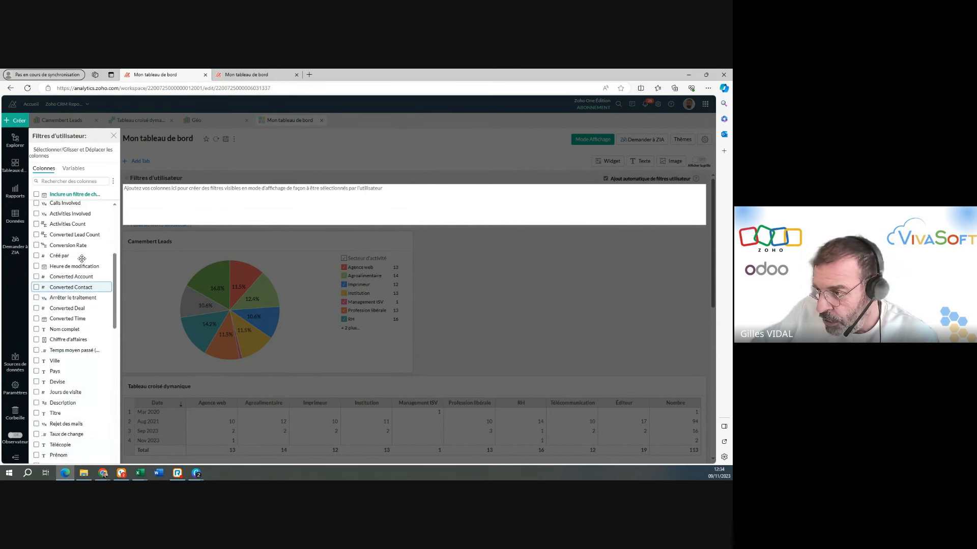
{"action": "left_click", "coordinate": [71, 182]}
{"action": "type", "text": "heur"}
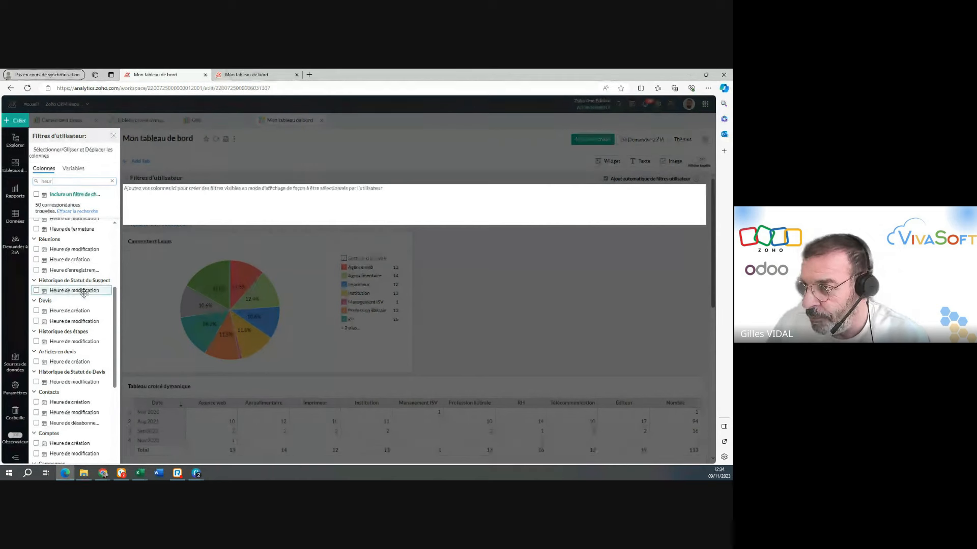
{"action": "scroll", "coordinate": [77, 264], "scroll_direction": "up", "scroll_amount": 4}
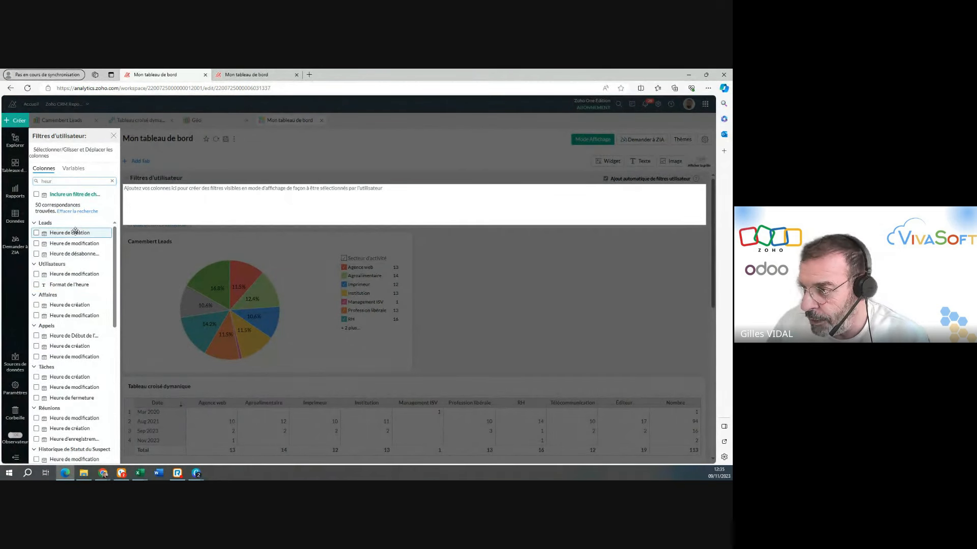
{"action": "left_click_drag", "start_coordinate": [71, 232], "coordinate": [204, 205]}
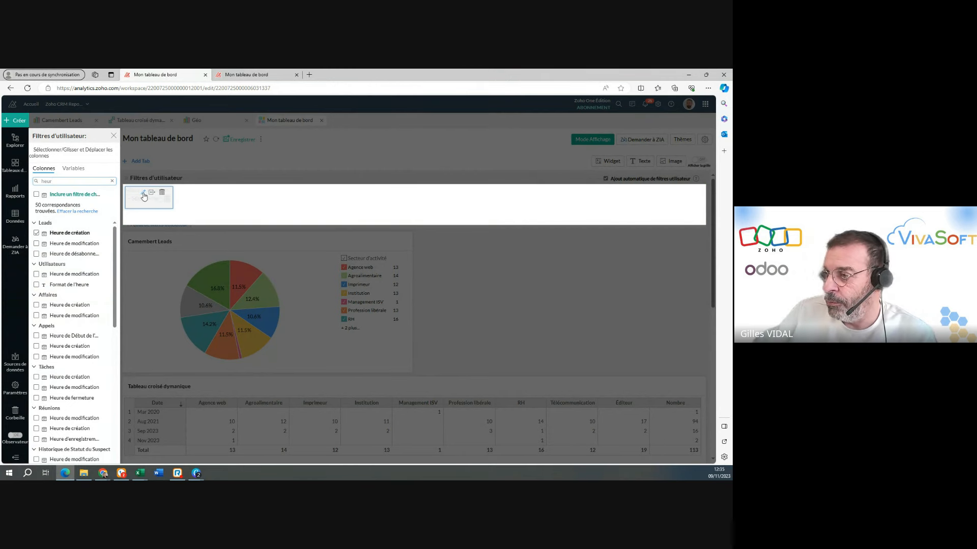
Set the Heure de création filter's display name to Période and its component type to Période relative.
{"action": "left_click", "coordinate": [151, 195]}
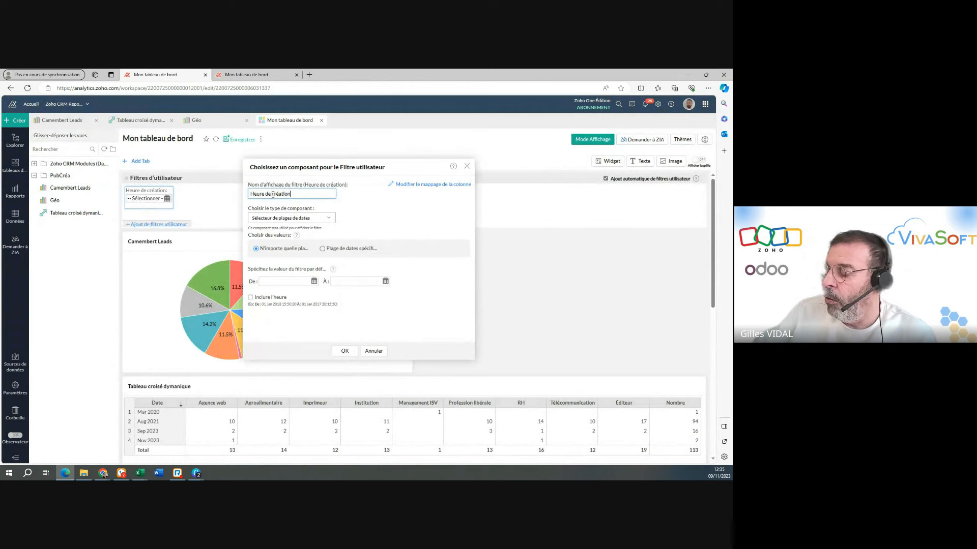
{"action": "left_click_drag", "start_coordinate": [301, 195], "coordinate": [249, 195]}
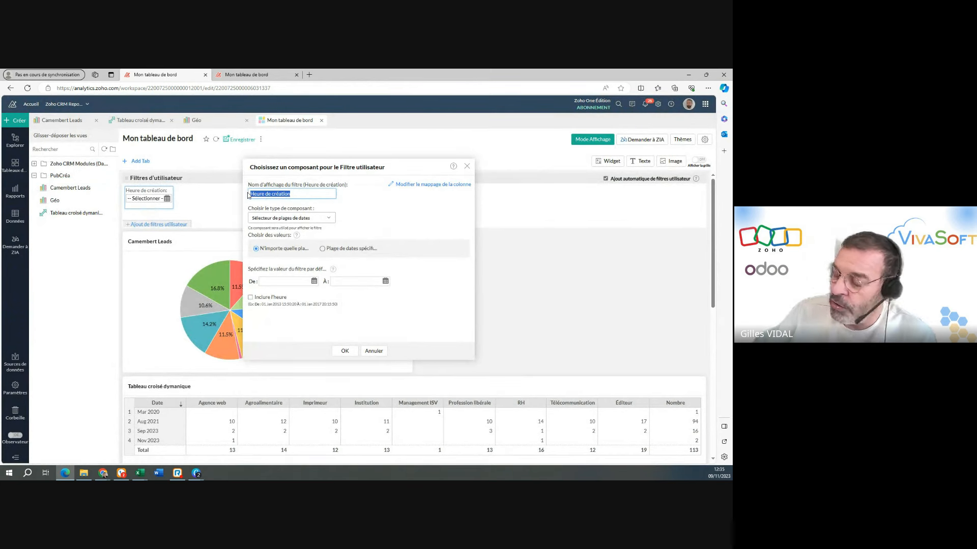
{"action": "type", "text": "Période"}
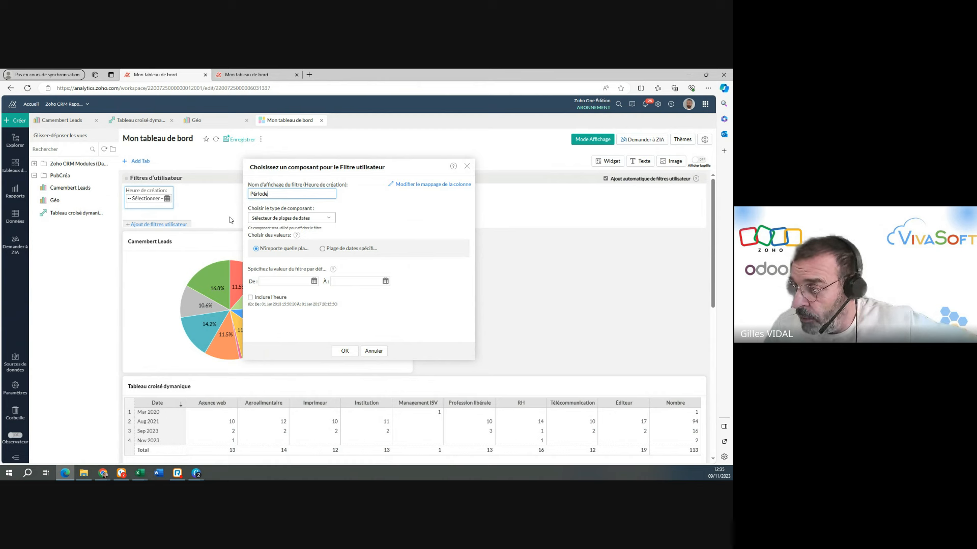
{"action": "left_click", "coordinate": [289, 217]}
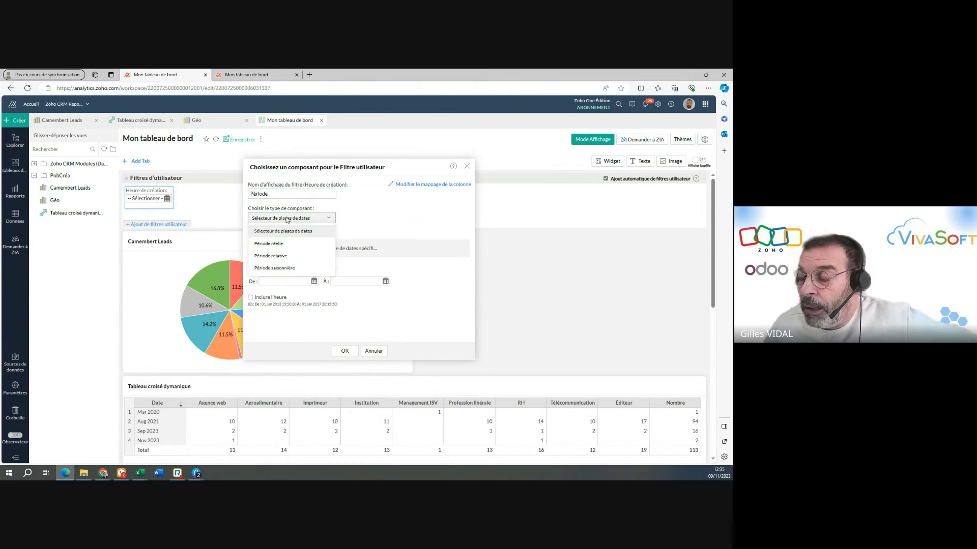
{"action": "left_click", "coordinate": [264, 257]}
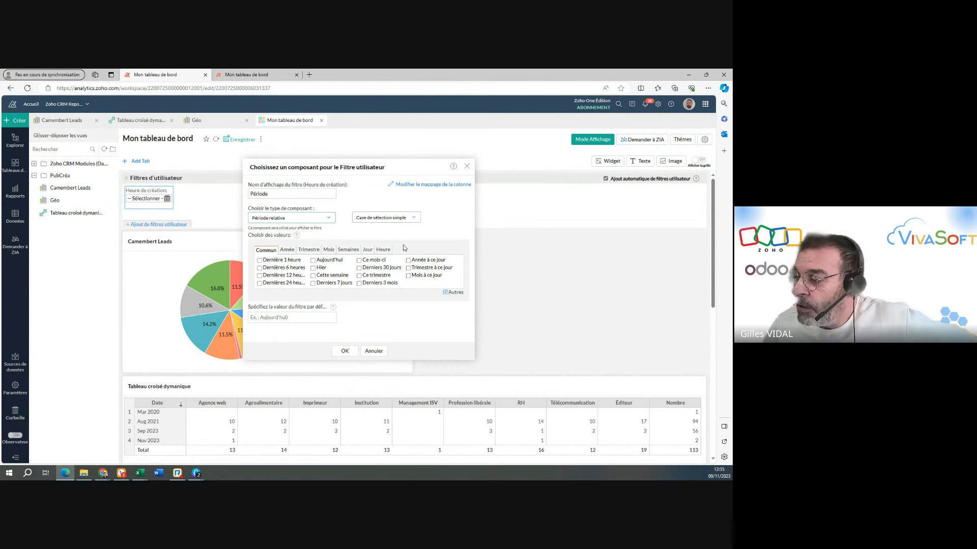
Offer Cette année, Année précédente and 3 dernières années as the filter's year choices.
{"action": "left_click", "coordinate": [287, 250]}
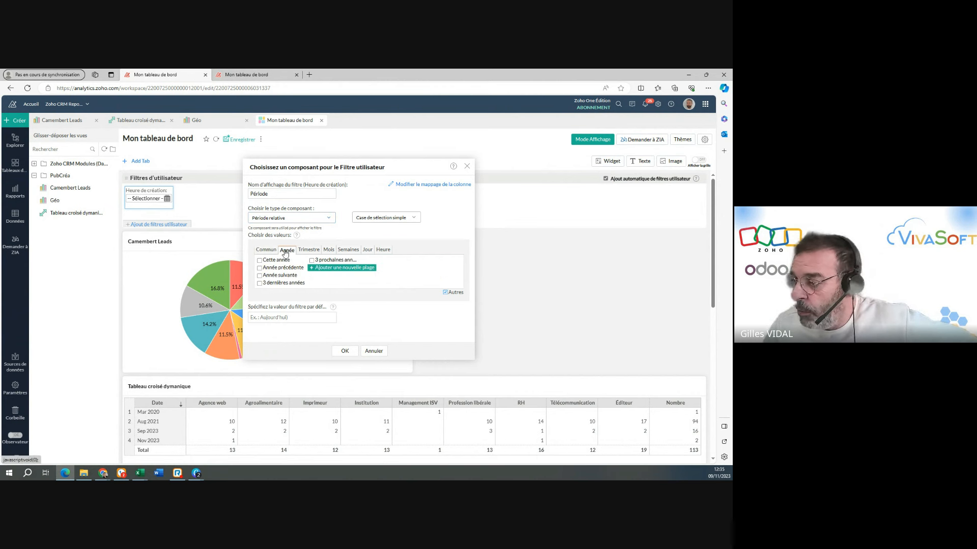
{"action": "left_click", "coordinate": [260, 261]}
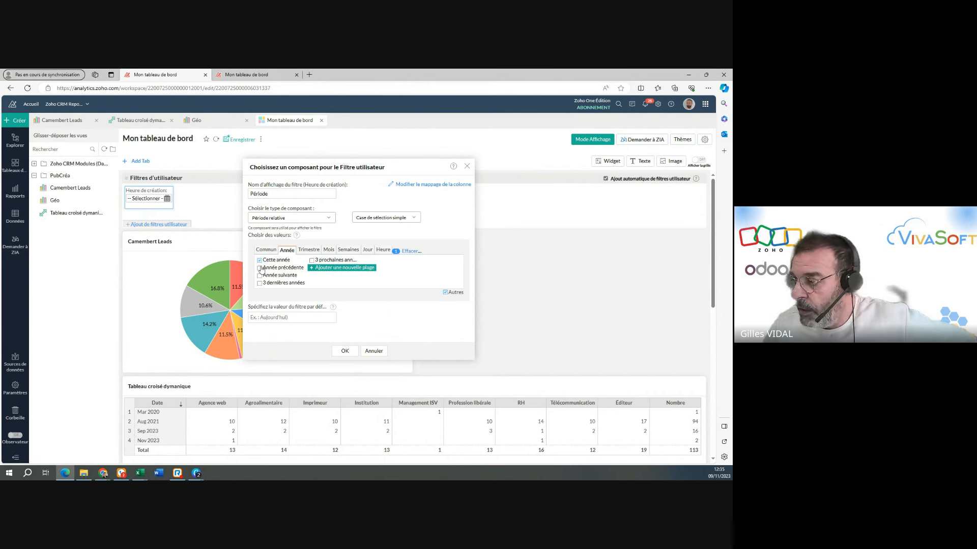
{"action": "left_click", "coordinate": [259, 267]}
{"action": "left_click", "coordinate": [259, 283]}
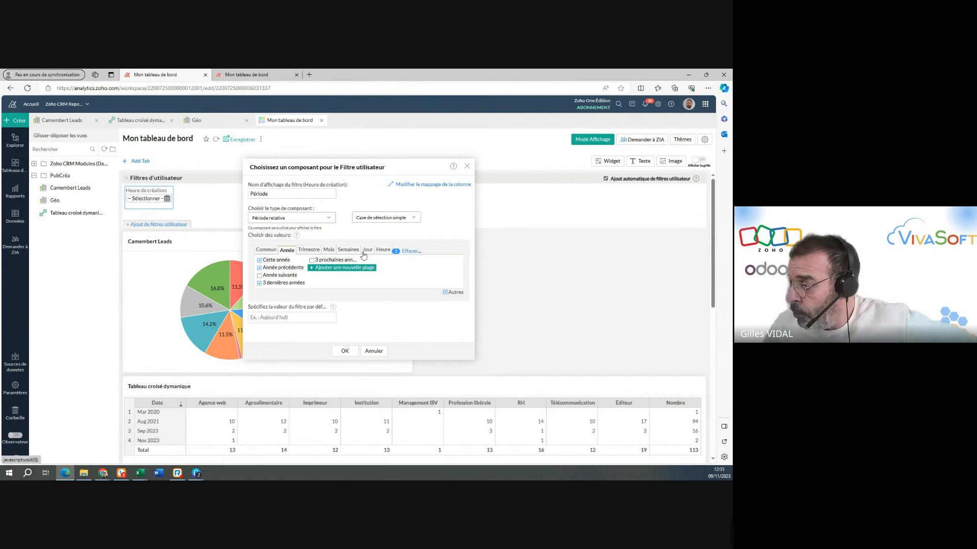
Offer Ce trimestre, Trimestre précédent, Derniers 3 trimestres, Ce mois-ci, Mois précédent, Derniers 3 mois and Derniers 6 mois as period choices.
{"action": "left_click", "coordinate": [307, 250]}
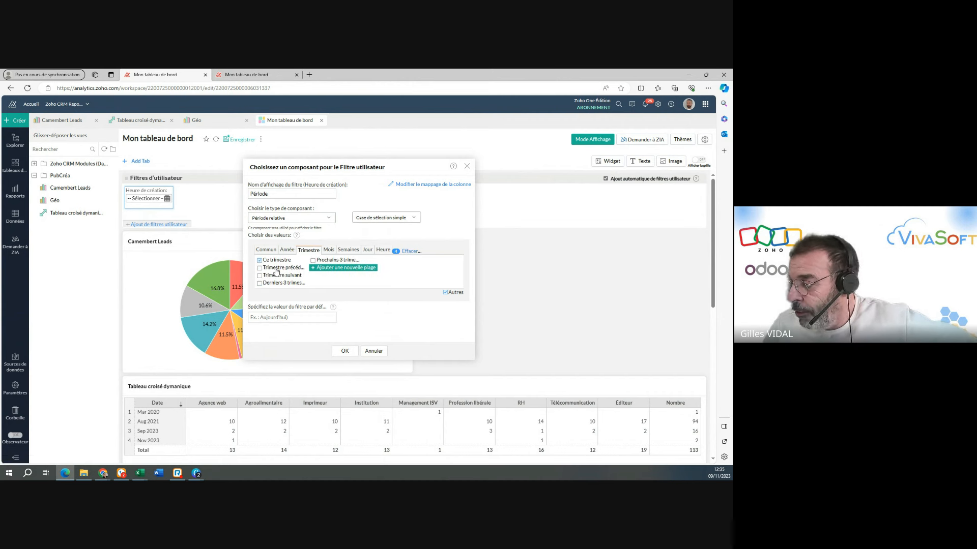
{"action": "left_click", "coordinate": [328, 250]}
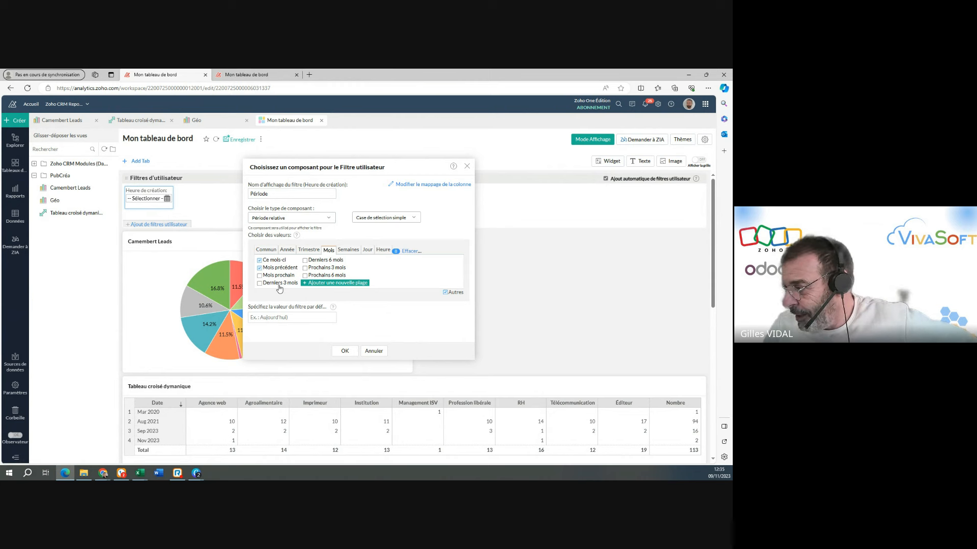
{"action": "left_click", "coordinate": [279, 288]}
{"action": "left_click", "coordinate": [325, 262]}
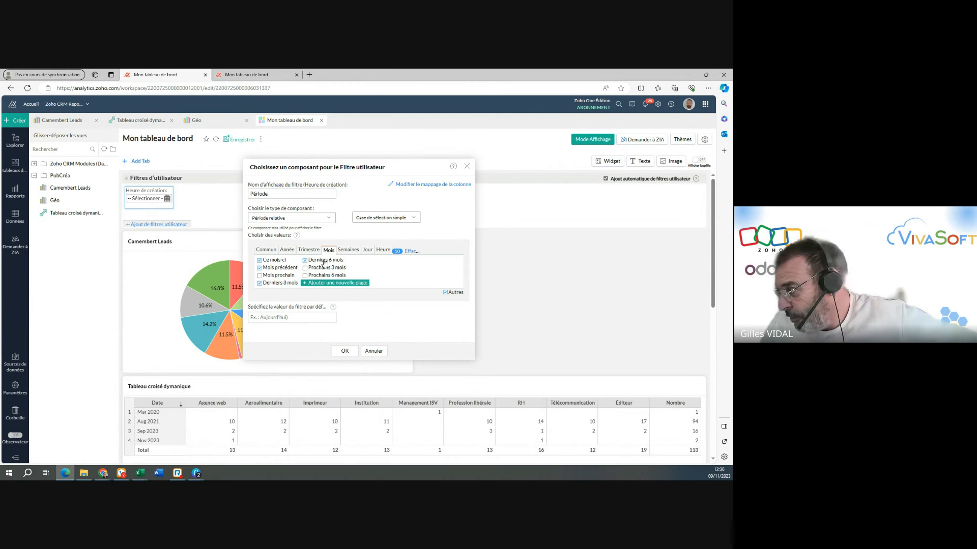
Offer Cette semaine and Dernières 3 semaines as the week choices and apply the Période filter settings.
{"action": "left_click", "coordinate": [349, 251]}
{"action": "left_click", "coordinate": [286, 264]}
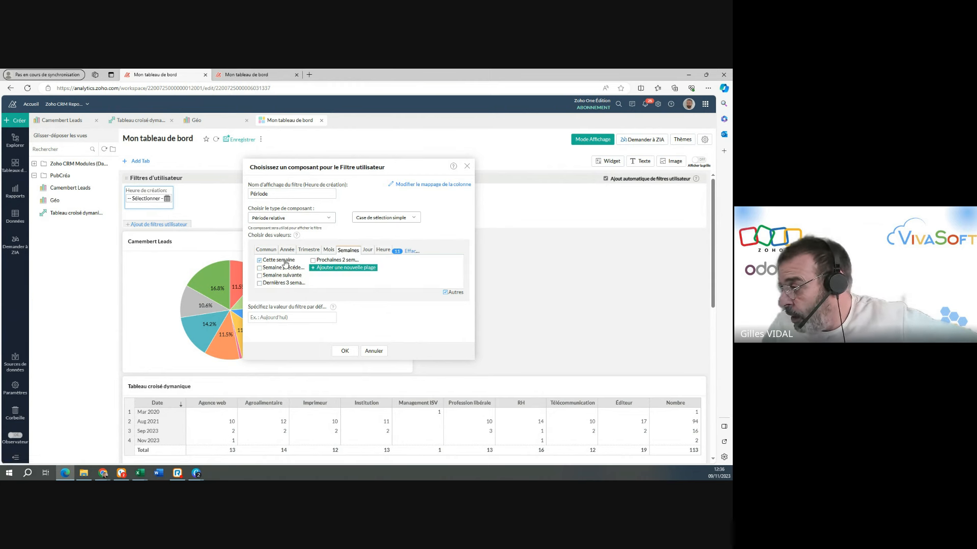
{"action": "left_click", "coordinate": [282, 276]}
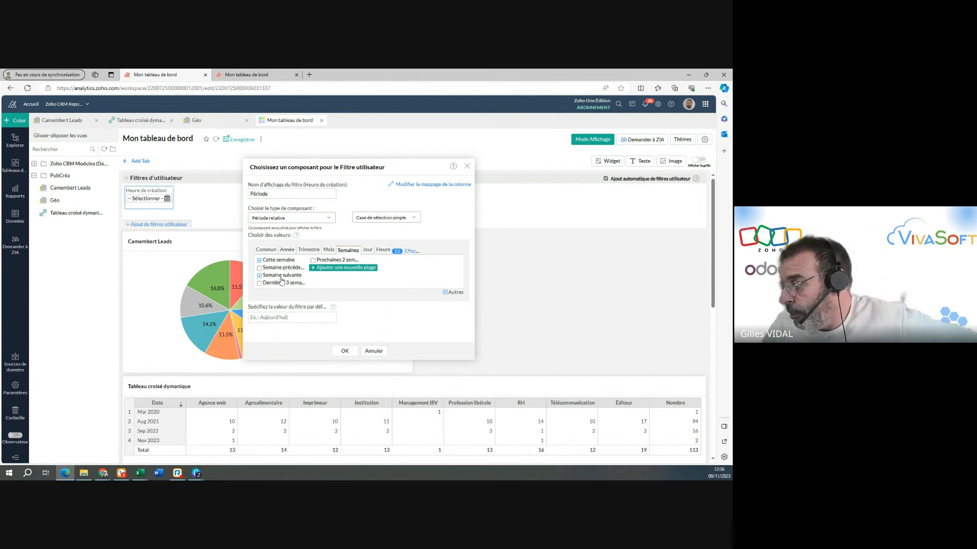
{"action": "left_click", "coordinate": [282, 277]}
{"action": "left_click", "coordinate": [279, 283]}
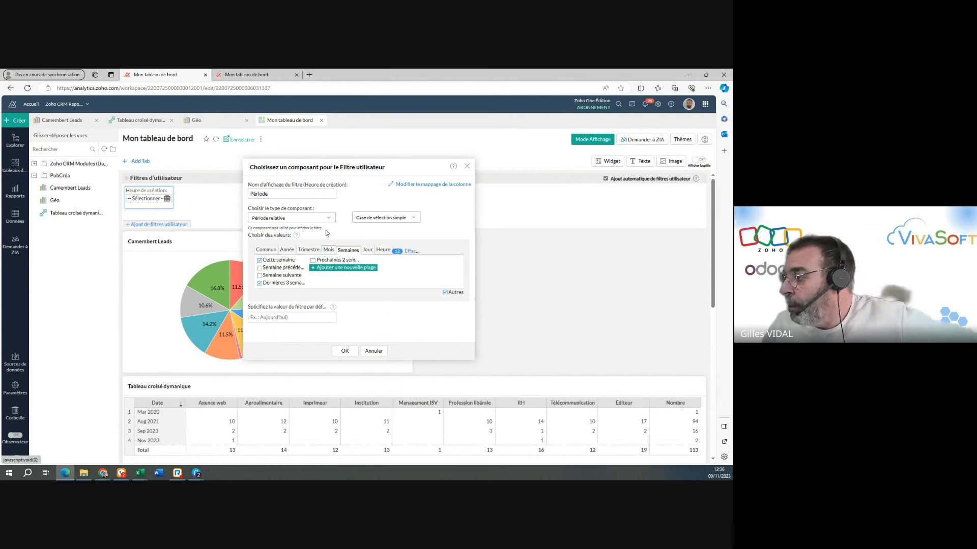
{"action": "left_click", "coordinate": [344, 351]}
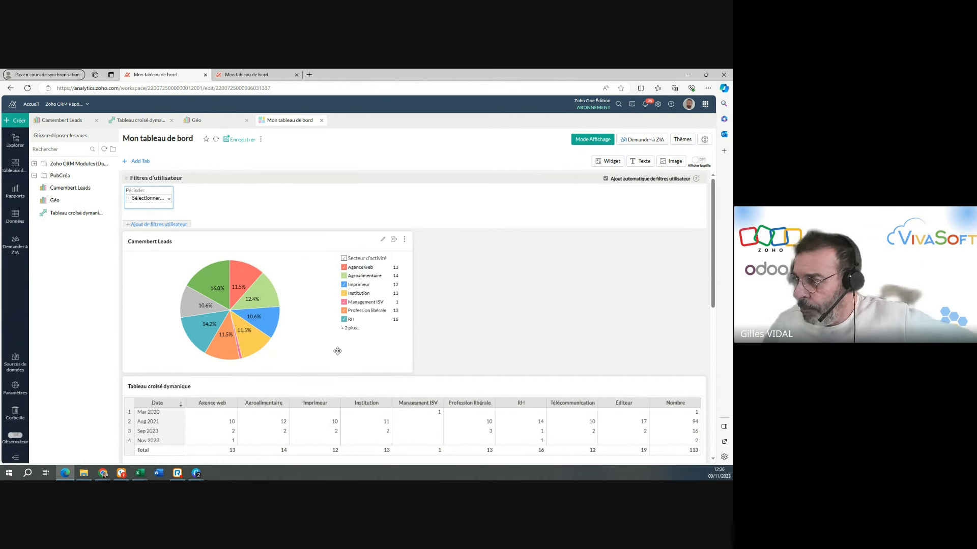
Display the dashboard in view mode, set the Période filter to Cette année and check the filtered reports down to the map.
{"action": "left_click", "coordinate": [585, 145]}
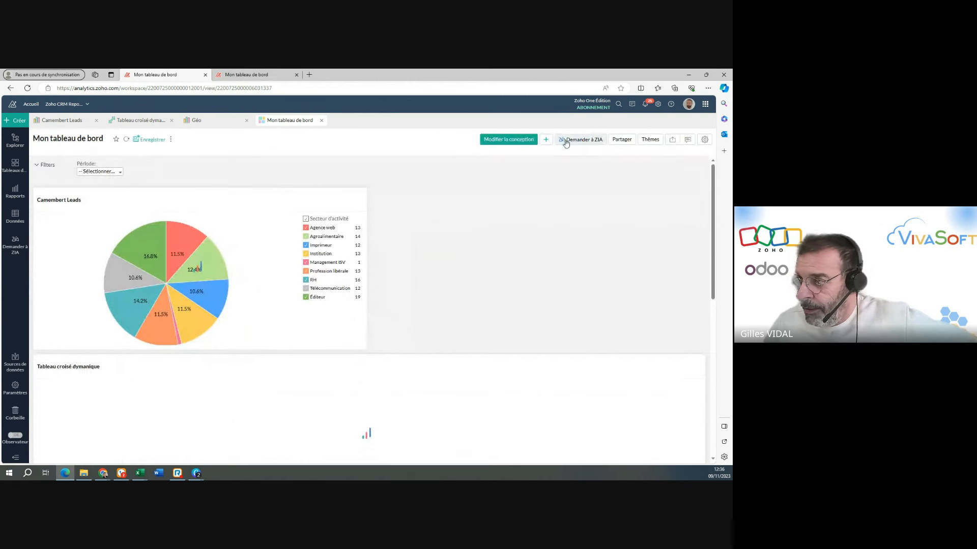
{"action": "left_click", "coordinate": [121, 174]}
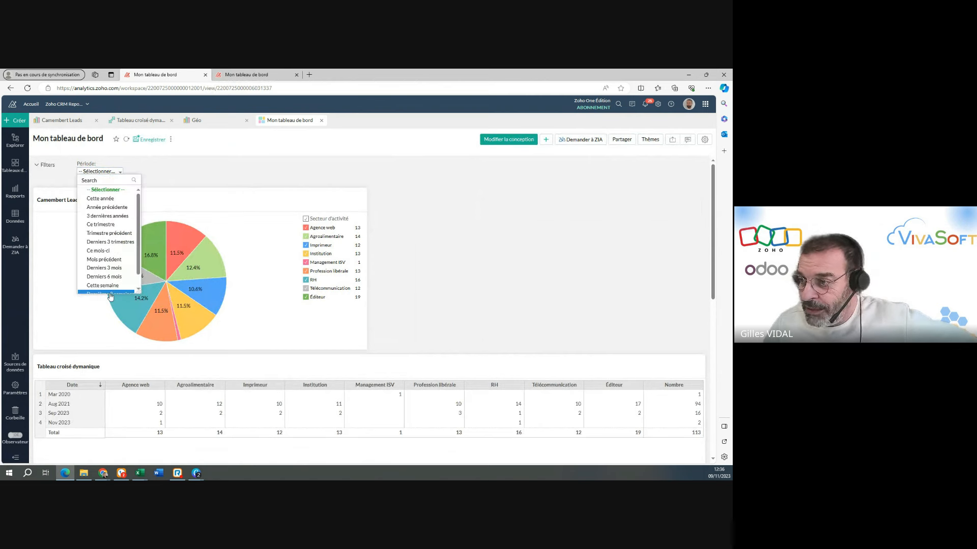
{"action": "left_click", "coordinate": [118, 199]}
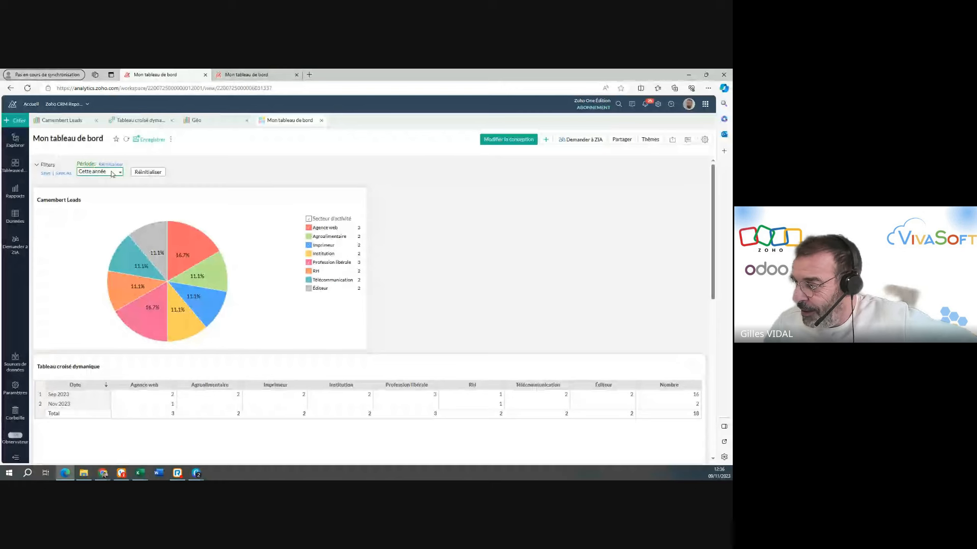
{"action": "scroll", "coordinate": [458, 203], "scroll_direction": "down", "scroll_amount": 5}
{"action": "mouse_move", "coordinate": [496, 283]}
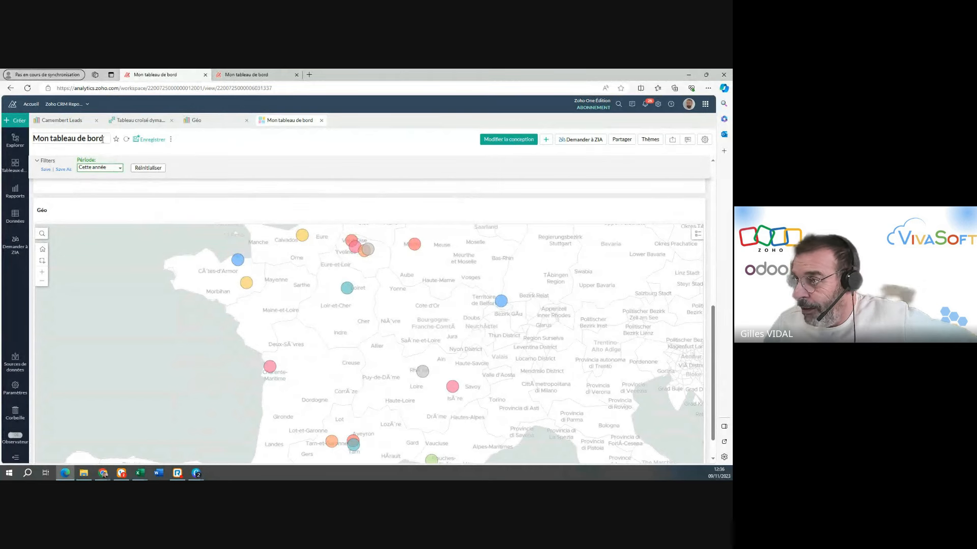
Set the Période filter to 3 dernières années and check the filtered pivot table and Géo map.
{"action": "left_click", "coordinate": [113, 168]}
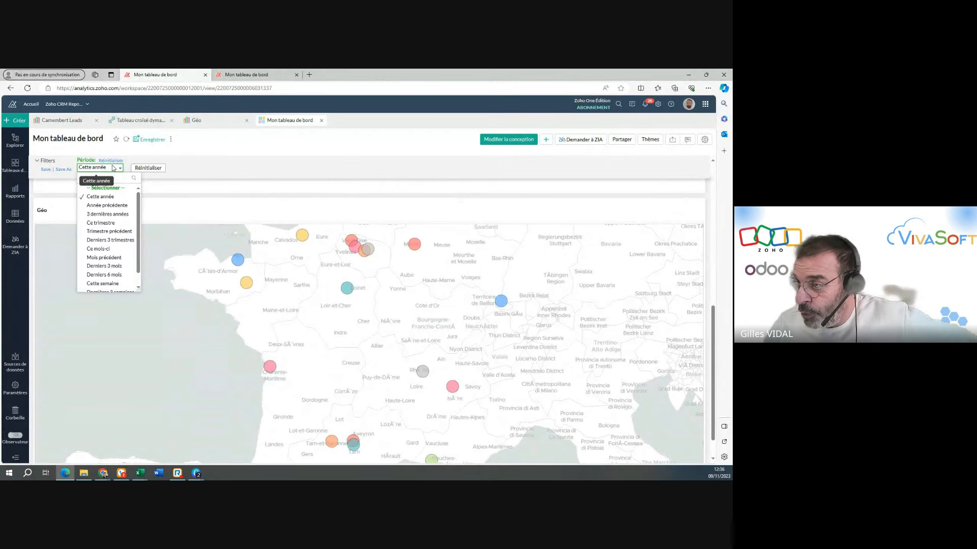
{"action": "left_click", "coordinate": [114, 215]}
{"action": "scroll", "coordinate": [341, 329], "scroll_direction": "up", "scroll_amount": 5}
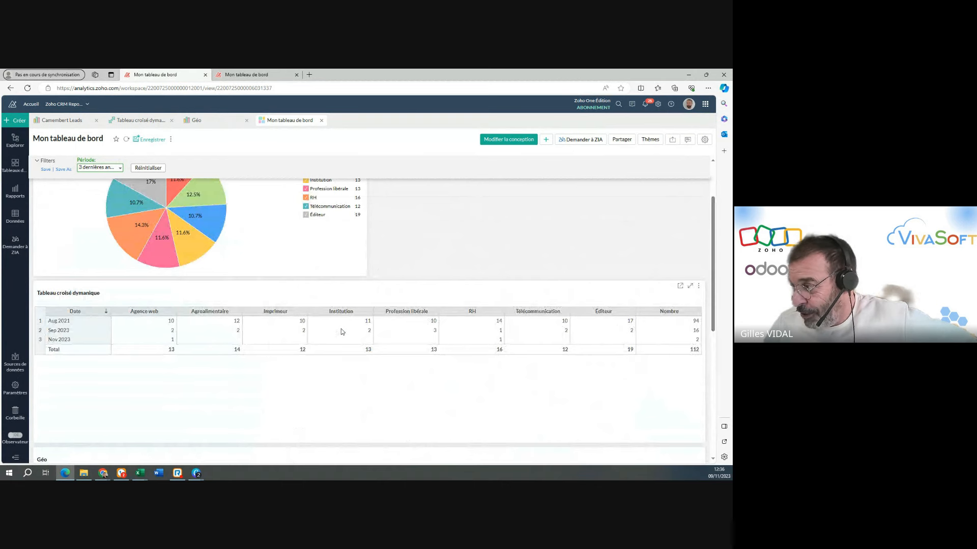
{"action": "scroll", "coordinate": [341, 329], "scroll_direction": "down", "scroll_amount": 5}
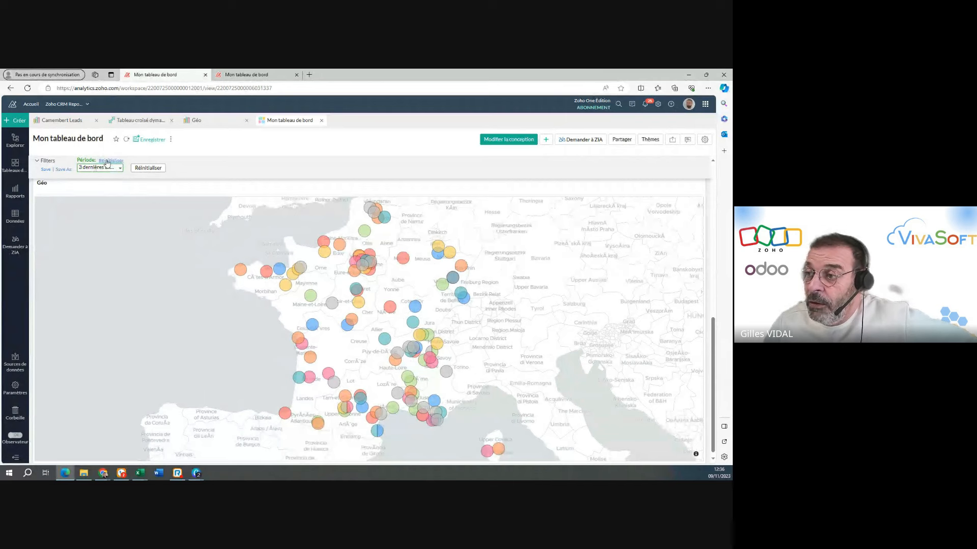
Clear the Période filter selection and review the unfiltered reports back up to the Camembert Leads chart.
{"action": "left_click", "coordinate": [108, 160]}
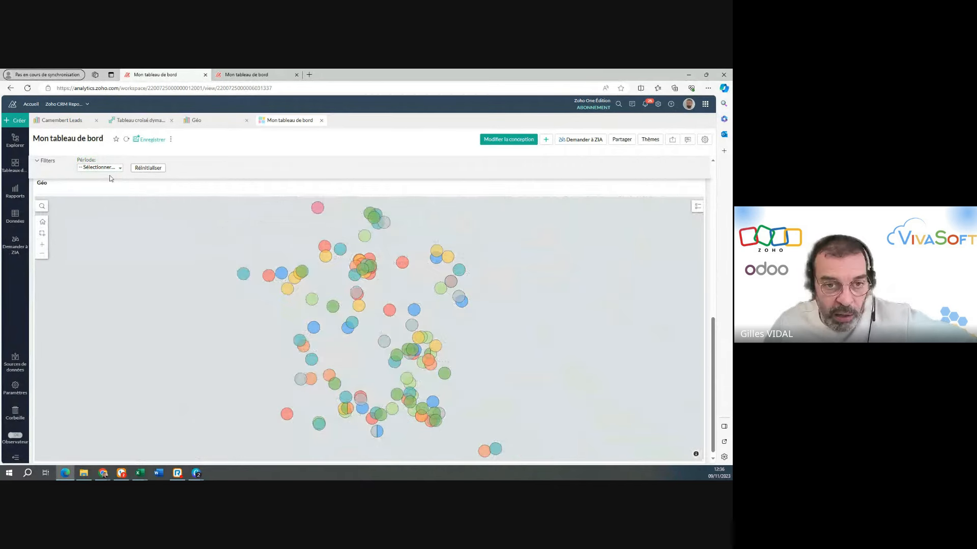
{"action": "scroll", "coordinate": [222, 302], "scroll_direction": "up", "scroll_amount": 5}
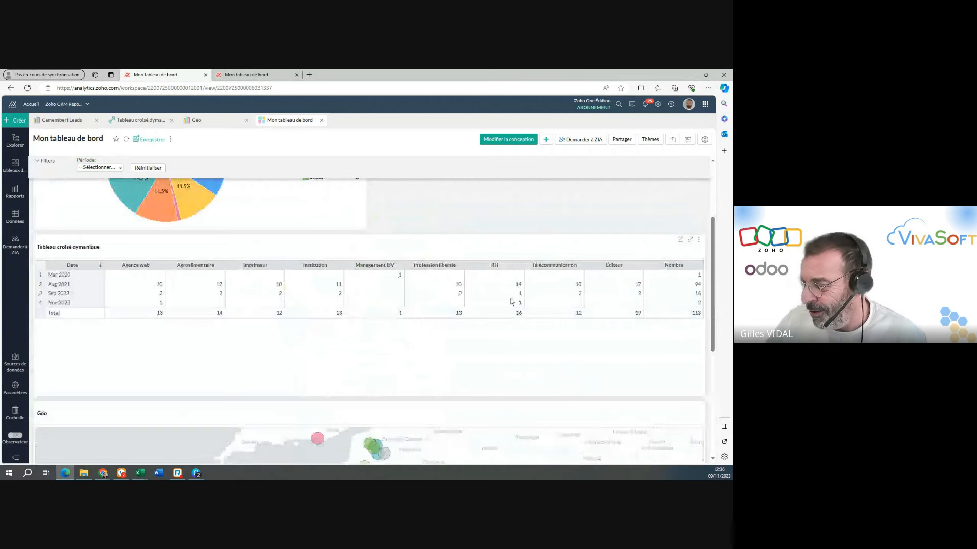
{"action": "scroll", "coordinate": [333, 259], "scroll_direction": "up", "scroll_amount": 3}
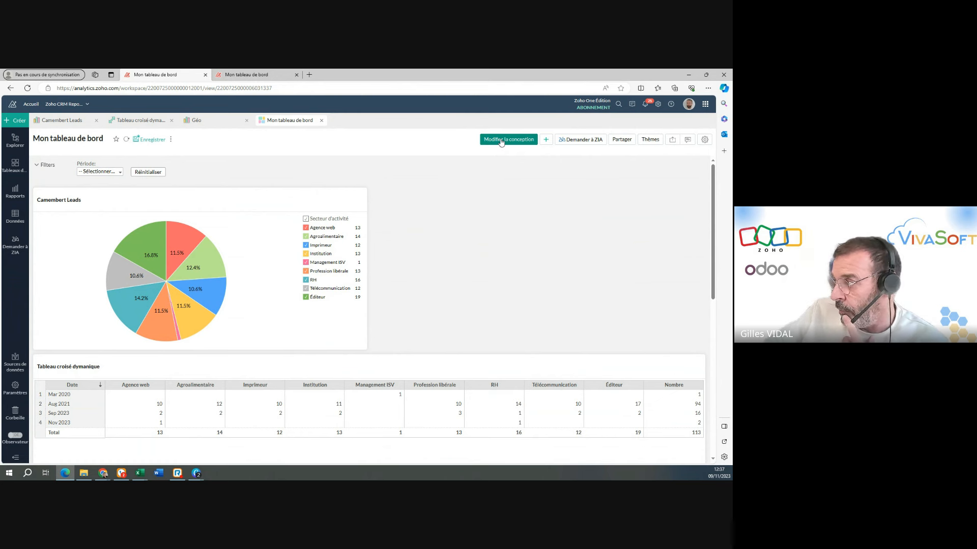
Add a single-value KPI widget to the dashboard in design mode, using the Décompte of Id from the Leads table.
{"action": "left_click", "coordinate": [501, 140]}
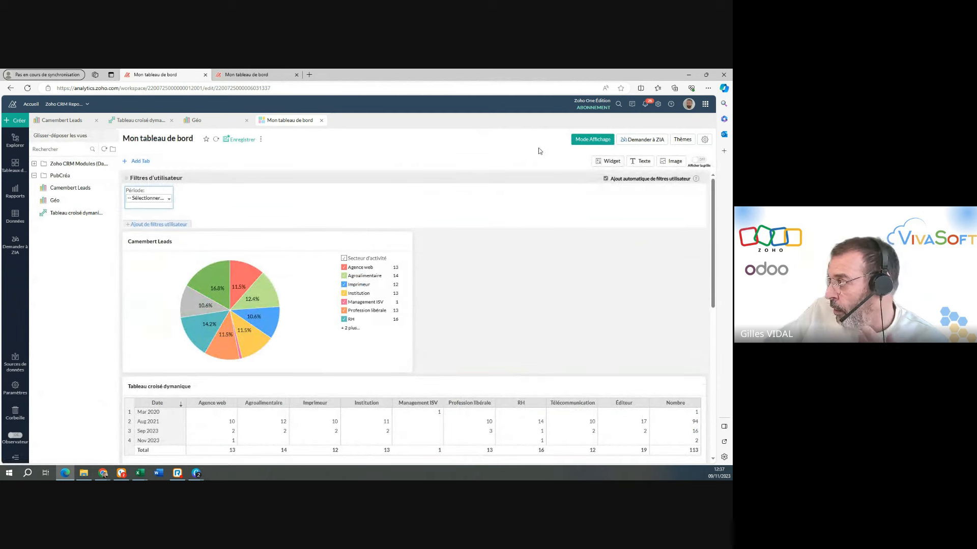
{"action": "left_click", "coordinate": [612, 162]}
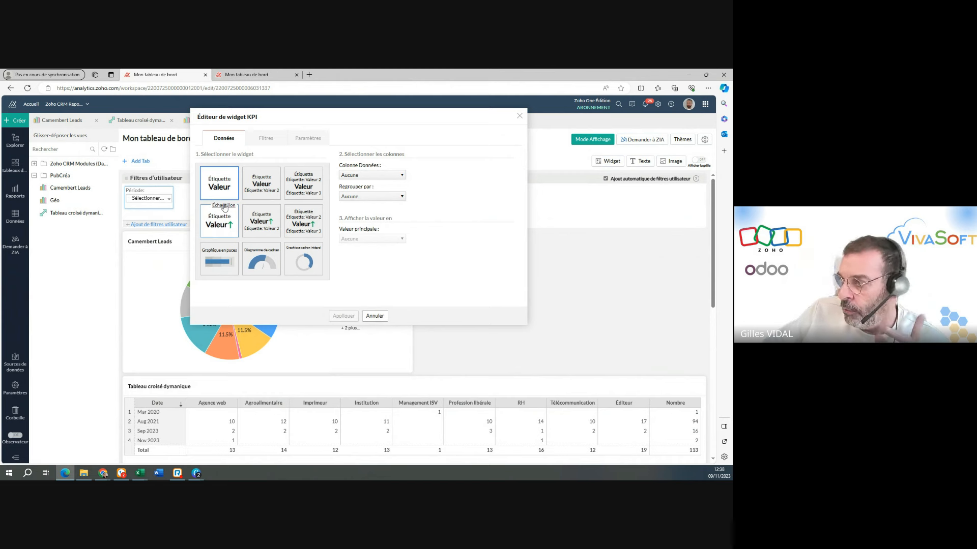
{"action": "left_click", "coordinate": [371, 176]}
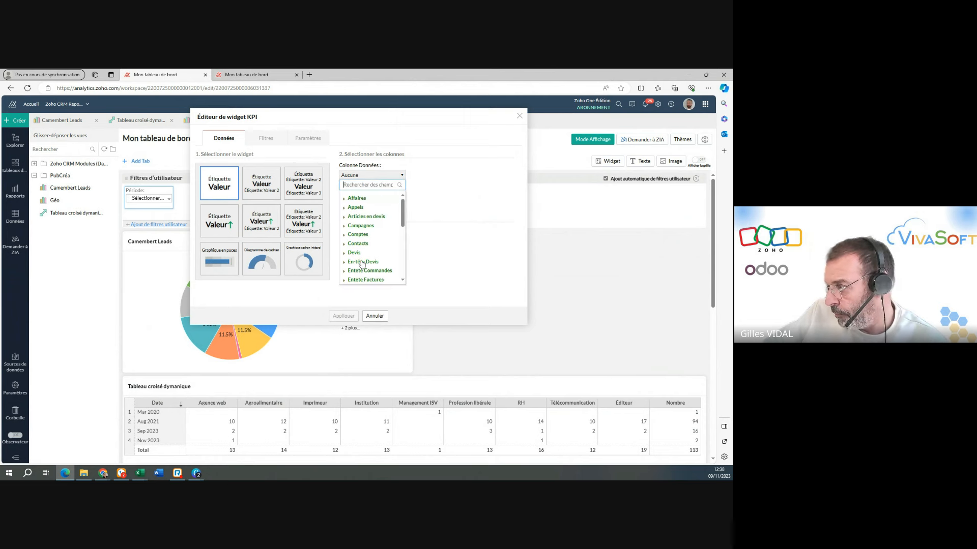
{"action": "scroll", "coordinate": [362, 263], "scroll_direction": "down", "scroll_amount": 3}
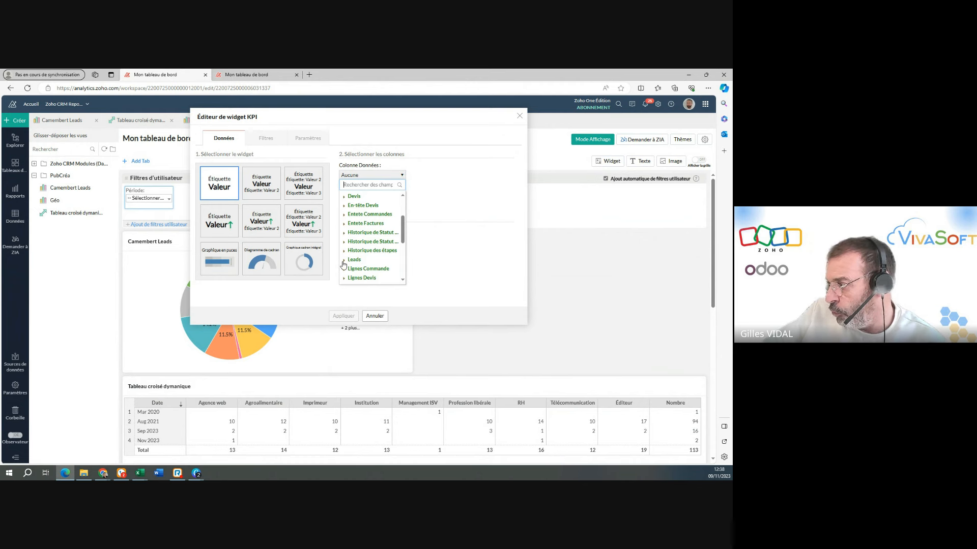
{"action": "left_click", "coordinate": [343, 264]}
{"action": "mouse_move", "coordinate": [370, 269]}
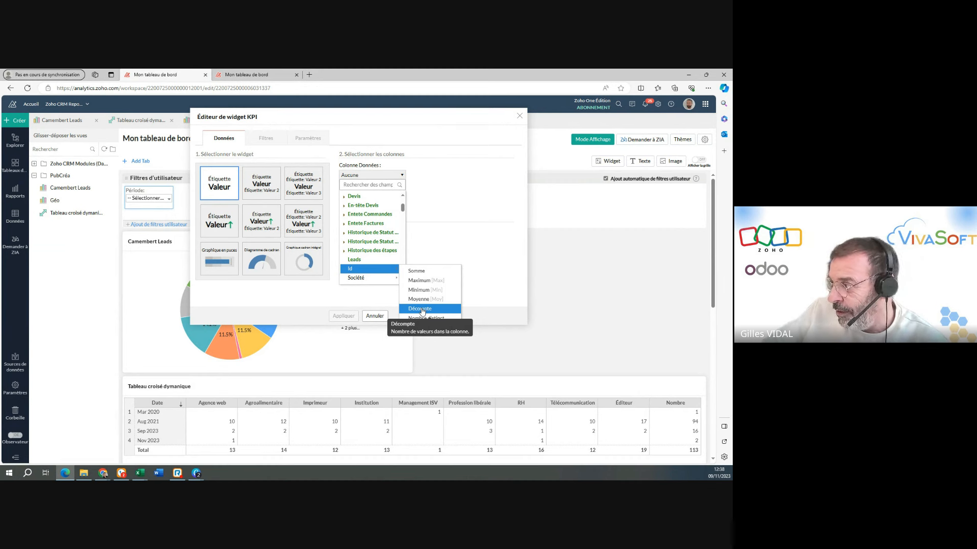
{"action": "left_click", "coordinate": [420, 309]}
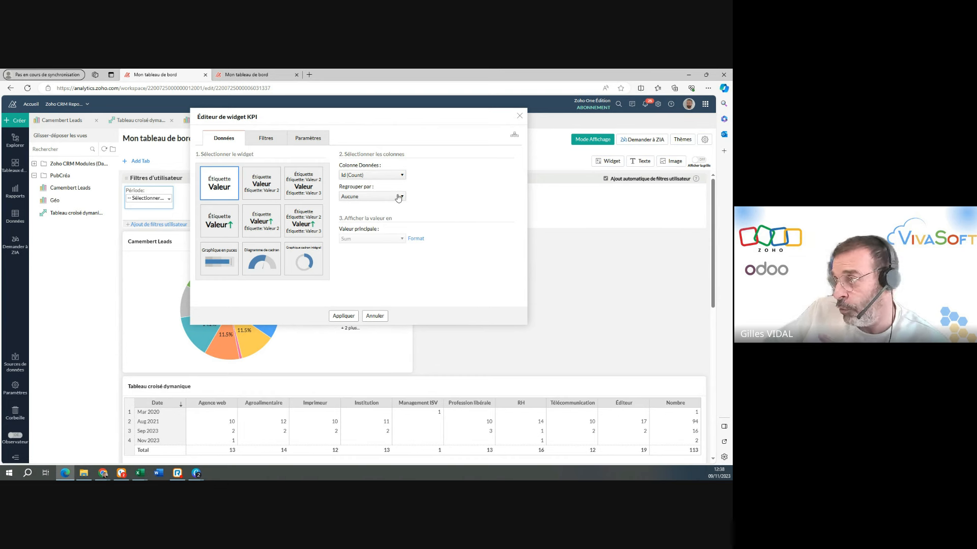
Filter the KPI widget to leads whose Is Converted? value is Non.
{"action": "left_click", "coordinate": [266, 139]}
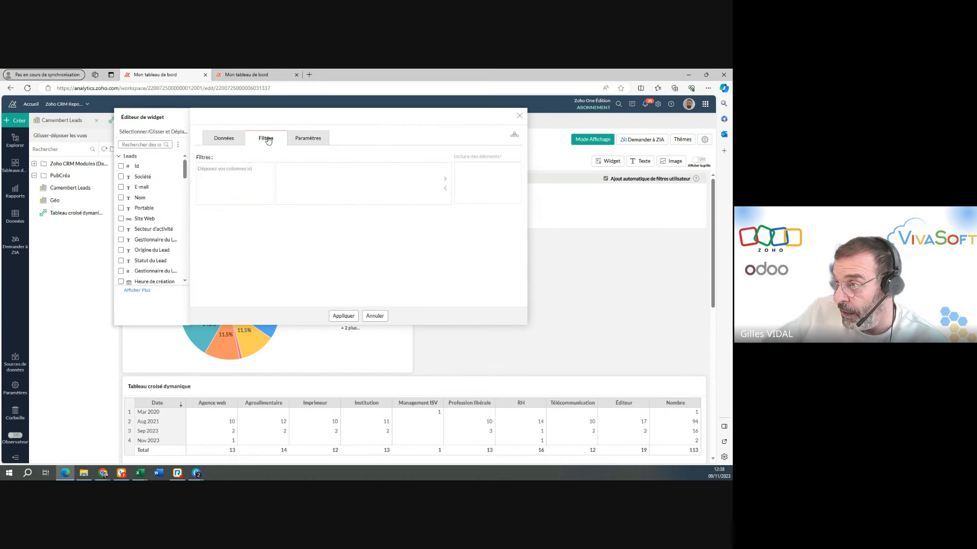
{"action": "scroll", "coordinate": [156, 250], "scroll_direction": "down", "scroll_amount": 1}
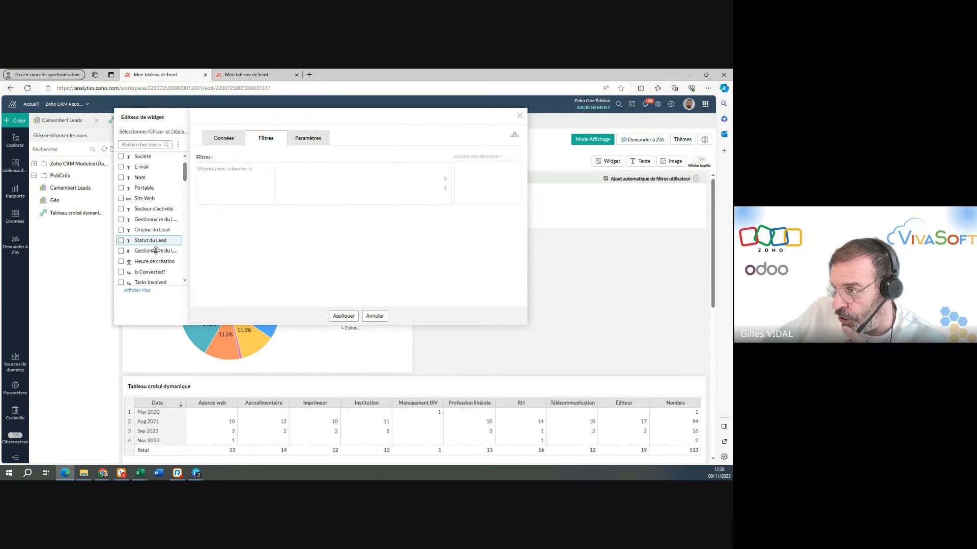
{"action": "scroll", "coordinate": [155, 250], "scroll_direction": "down", "scroll_amount": 1}
{"action": "left_click_drag", "start_coordinate": [149, 252], "coordinate": [224, 170]}
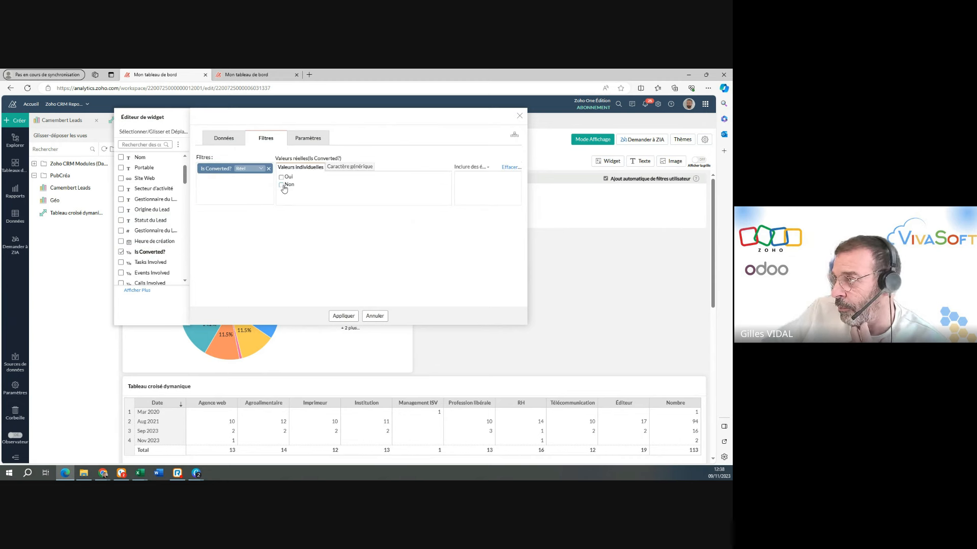
Label the KPI widget Nombre de leads, apply it and place it to the right of the Camembert Leads chart.
{"action": "left_click", "coordinate": [302, 139]}
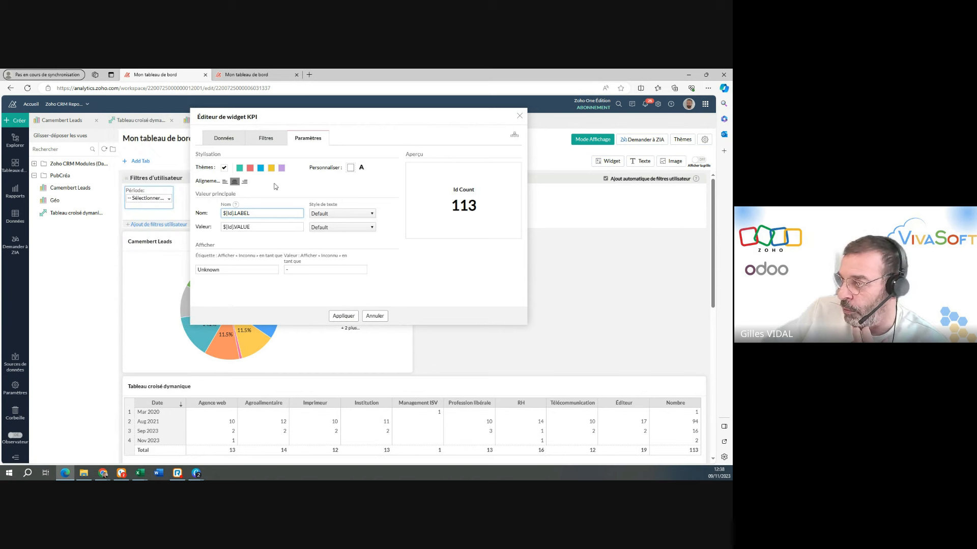
{"action": "triple_click", "coordinate": [267, 213]}
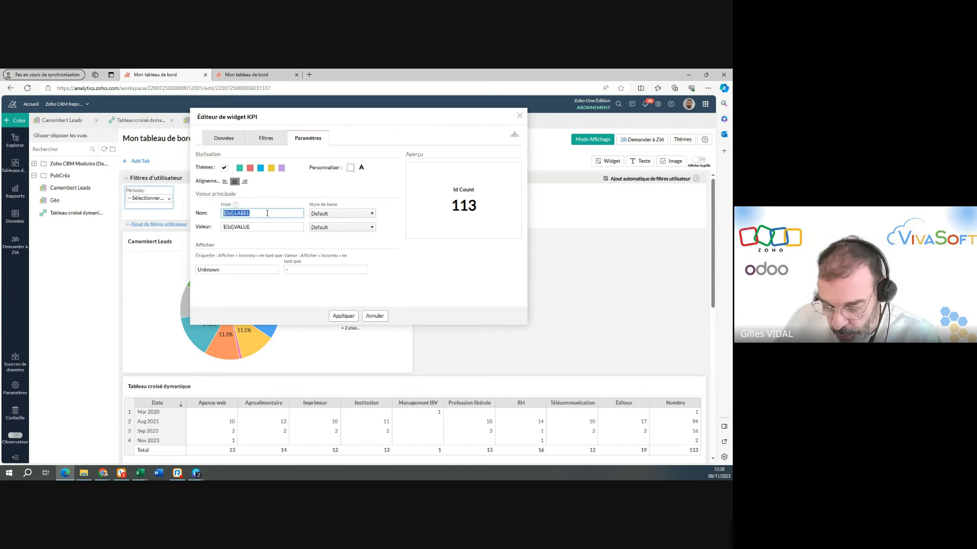
{"action": "type", "text": "Nomb"}
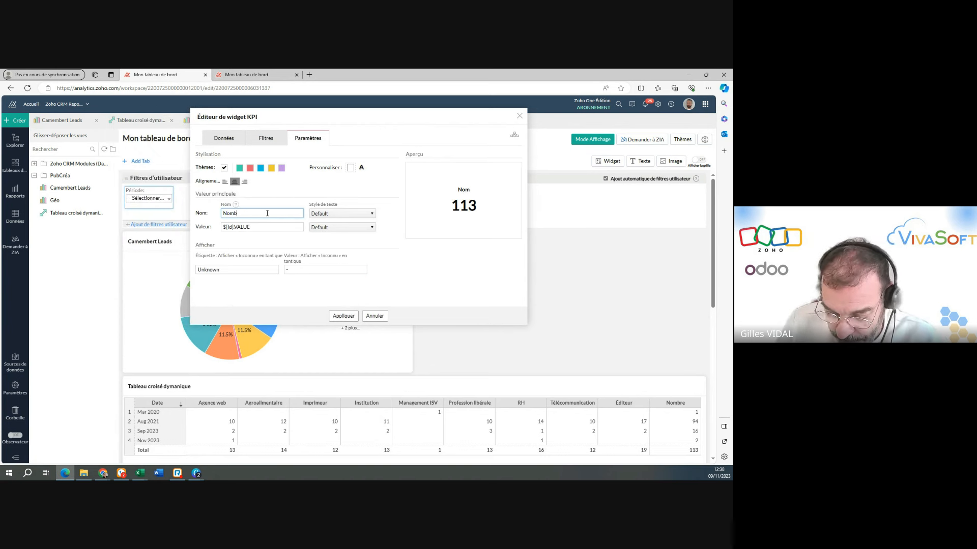
{"action": "type", "text": "re de leads"}
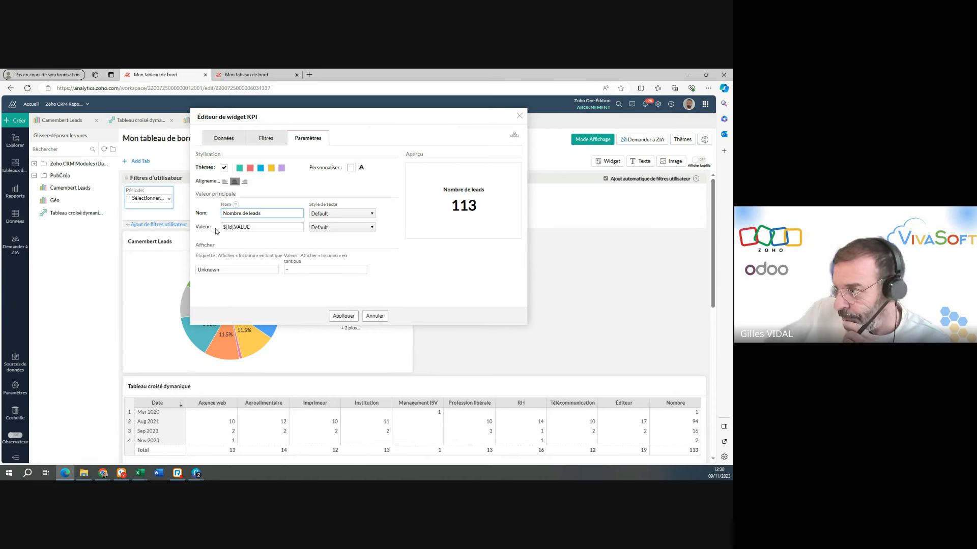
{"action": "left_click", "coordinate": [350, 316]}
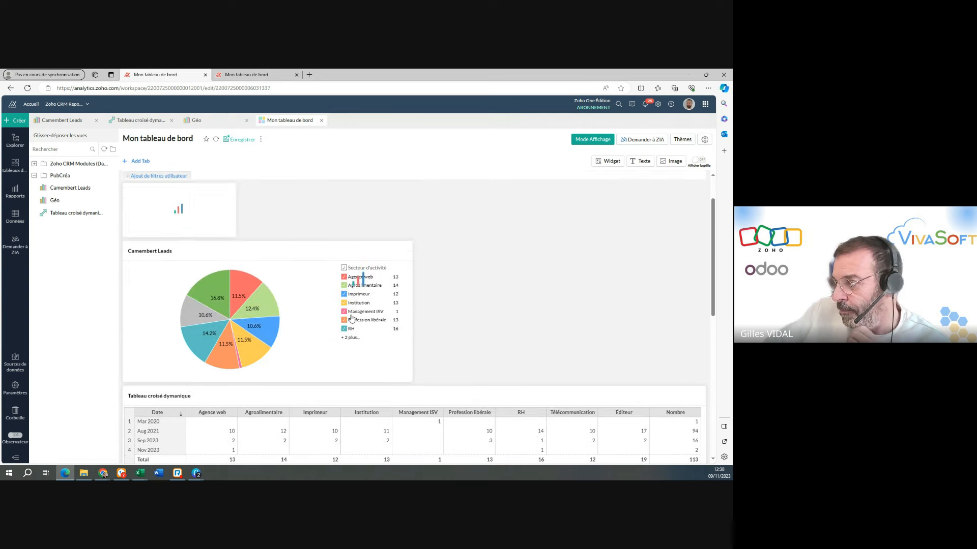
{"action": "left_click_drag", "start_coordinate": [220, 205], "coordinate": [521, 218]}
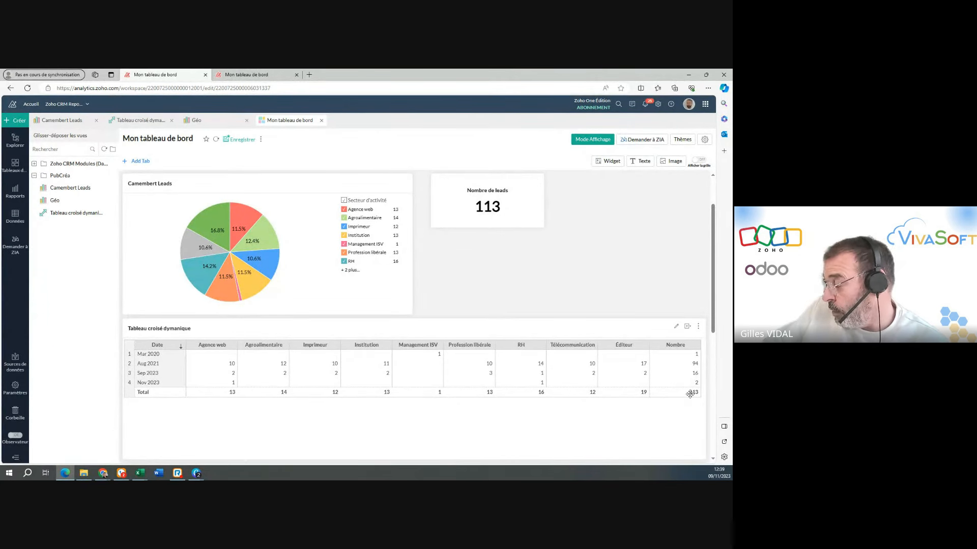
{"action": "scroll", "coordinate": [264, 217], "scroll_direction": "up", "scroll_amount": 2}
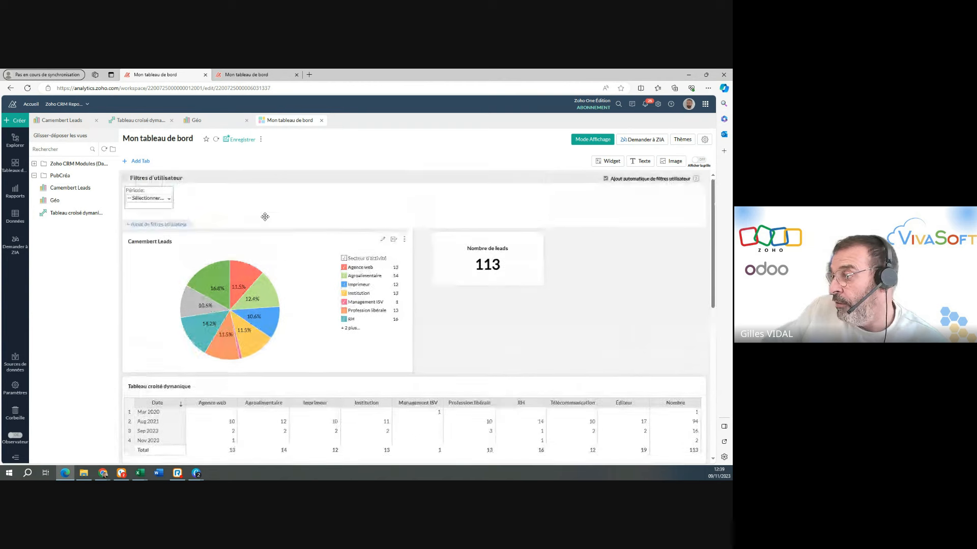
Show the dashboard in view mode, set Période to Cette année and compare the Nombre de leads widget with the pivot table's total.
{"action": "left_click", "coordinate": [592, 139]}
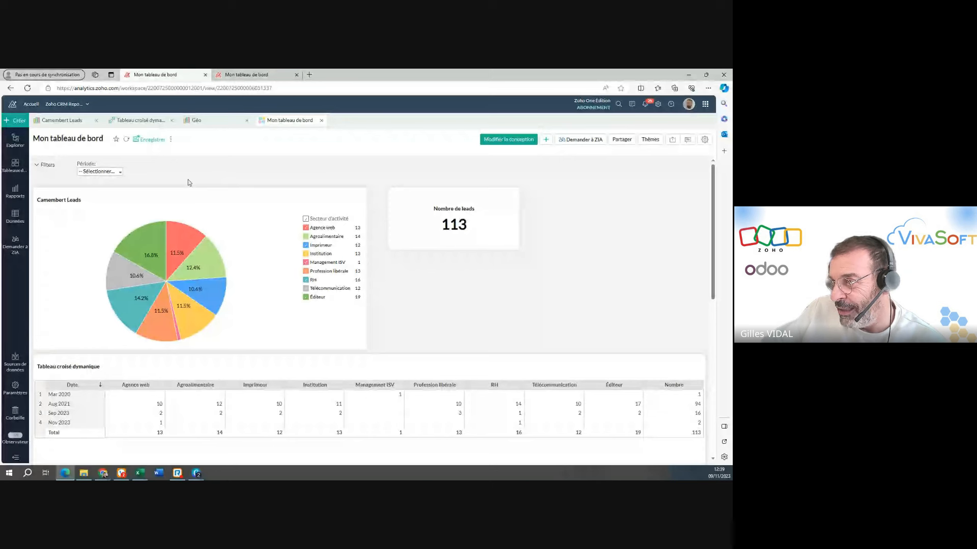
{"action": "left_click", "coordinate": [119, 172]}
{"action": "left_click", "coordinate": [116, 200]}
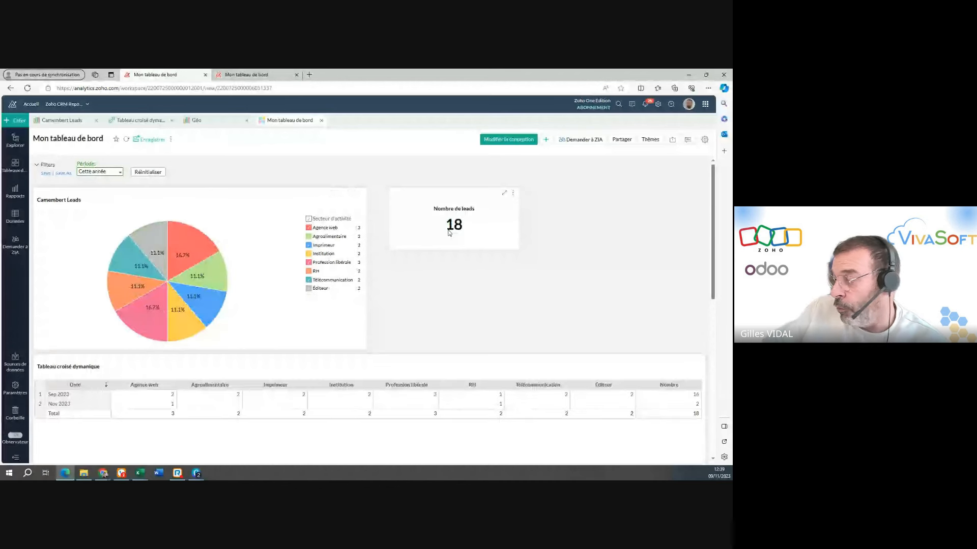
{"action": "scroll", "coordinate": [663, 392], "scroll_direction": "down", "scroll_amount": 2}
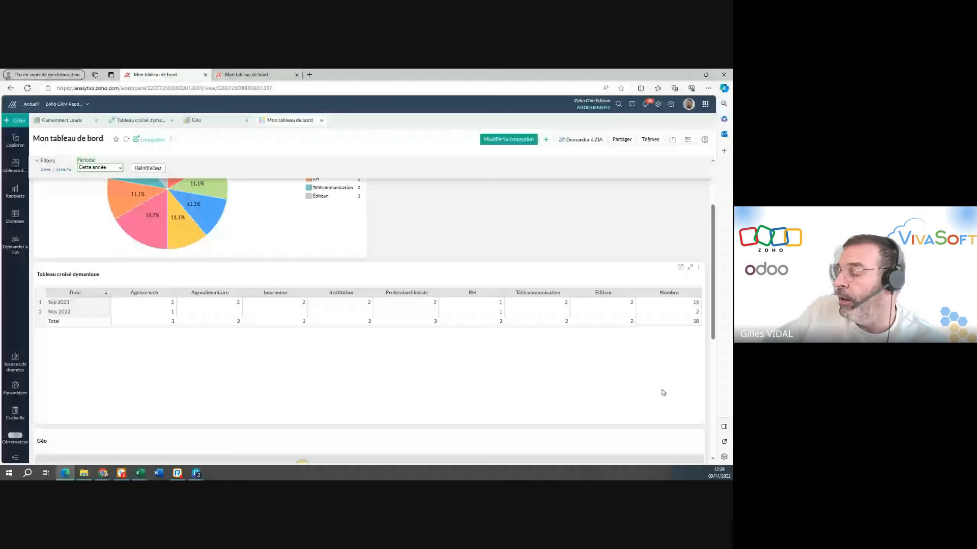
{"action": "scroll", "coordinate": [661, 389], "scroll_direction": "up", "scroll_amount": 2}
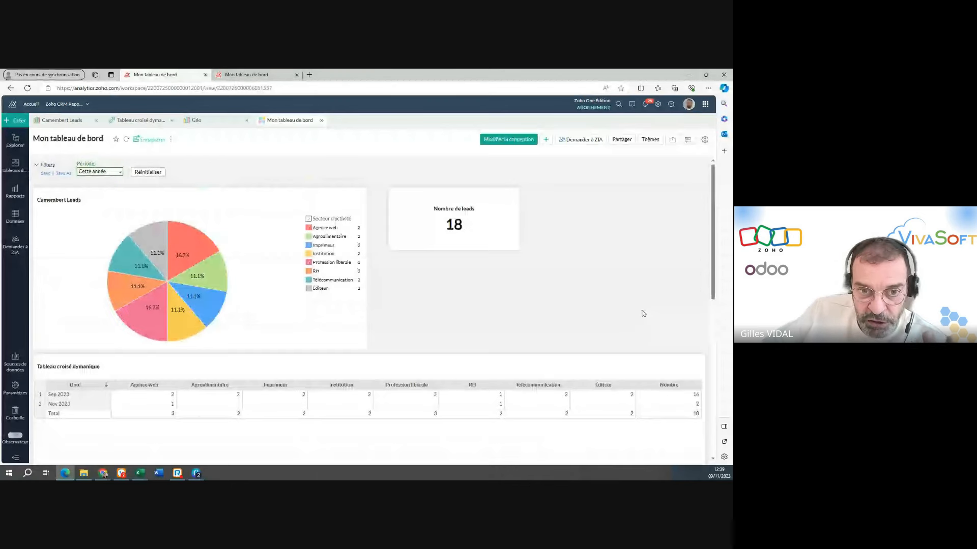
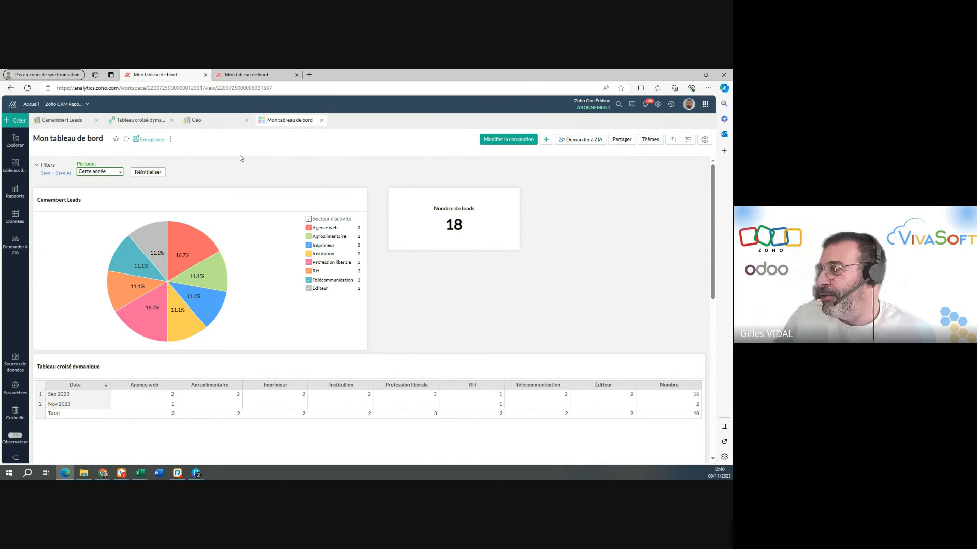
Apply the Thème multicolore de remplissage layout with the dark teal-blue preset to the dashboard.
{"action": "left_click", "coordinate": [651, 144]}
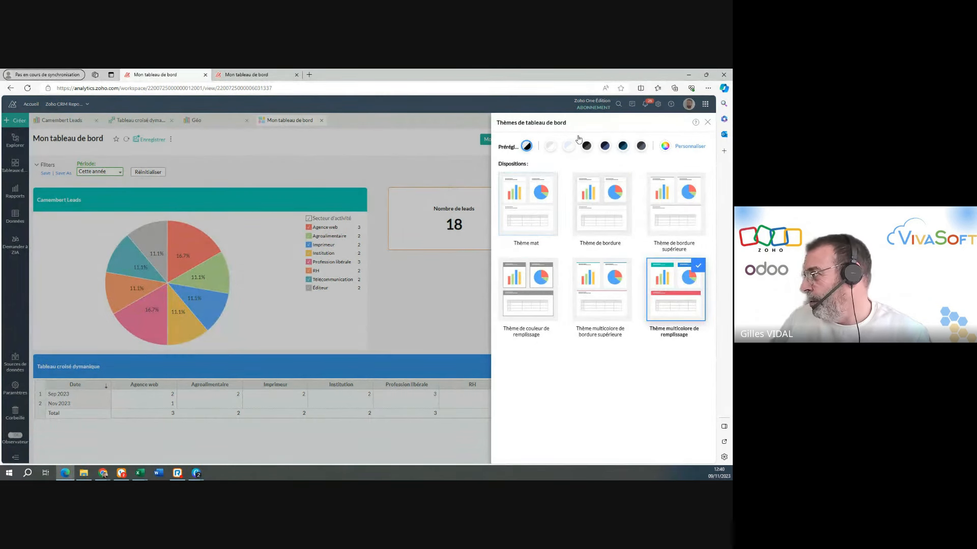
{"action": "left_click", "coordinate": [622, 146]}
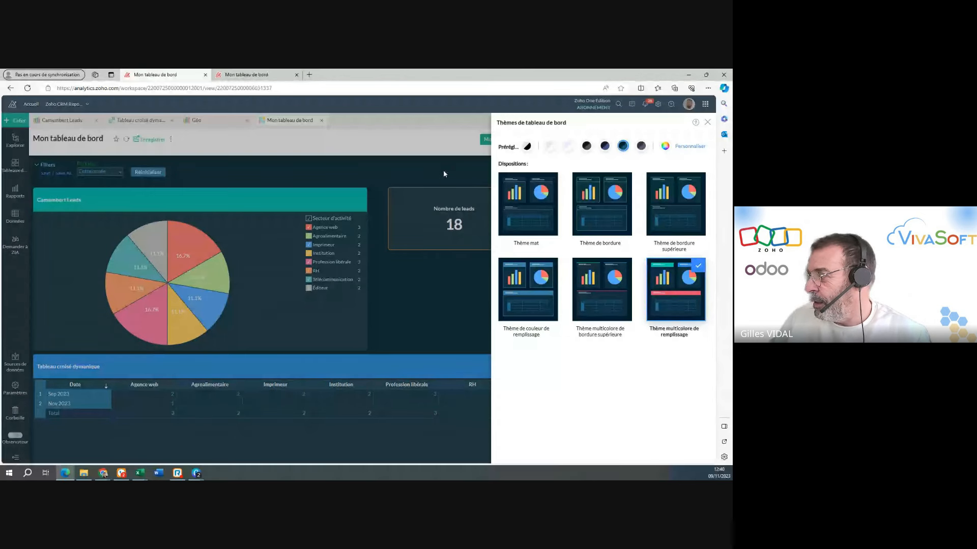
{"action": "left_click", "coordinate": [707, 122]}
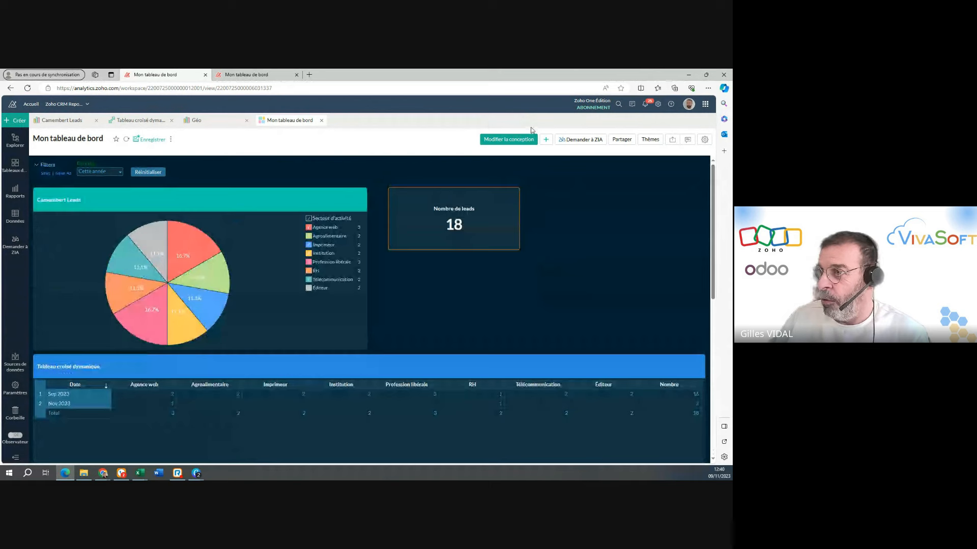
Reload the dashboard's shared open-view page and inspect its contents and web address.
{"action": "mouse_move", "coordinate": [236, 73]}
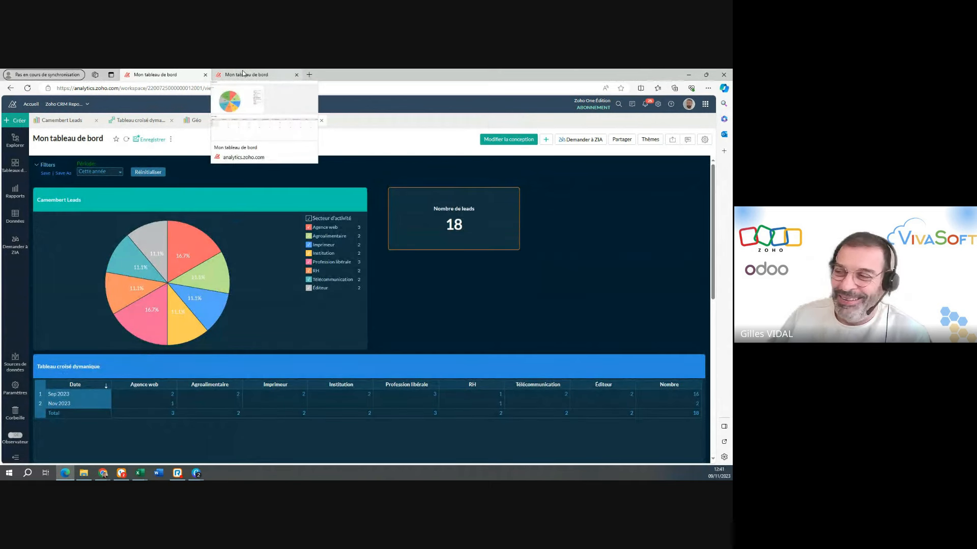
{"action": "left_click", "coordinate": [243, 73]}
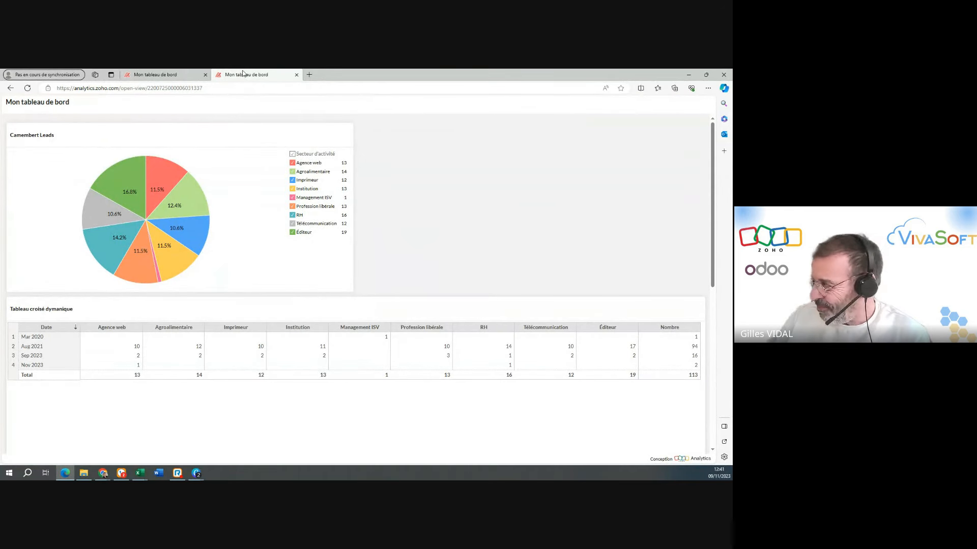
{"action": "left_click", "coordinate": [28, 88]}
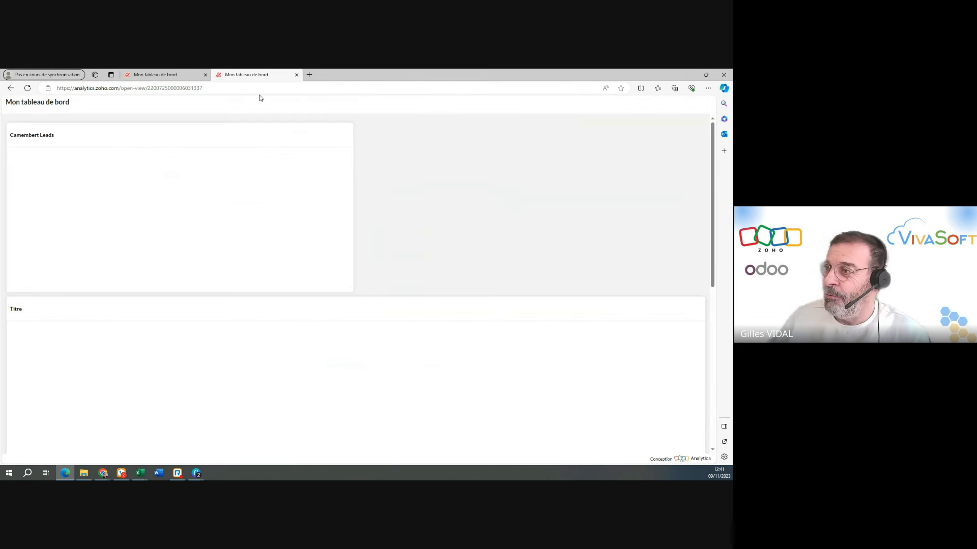
{"action": "left_click", "coordinate": [219, 85]}
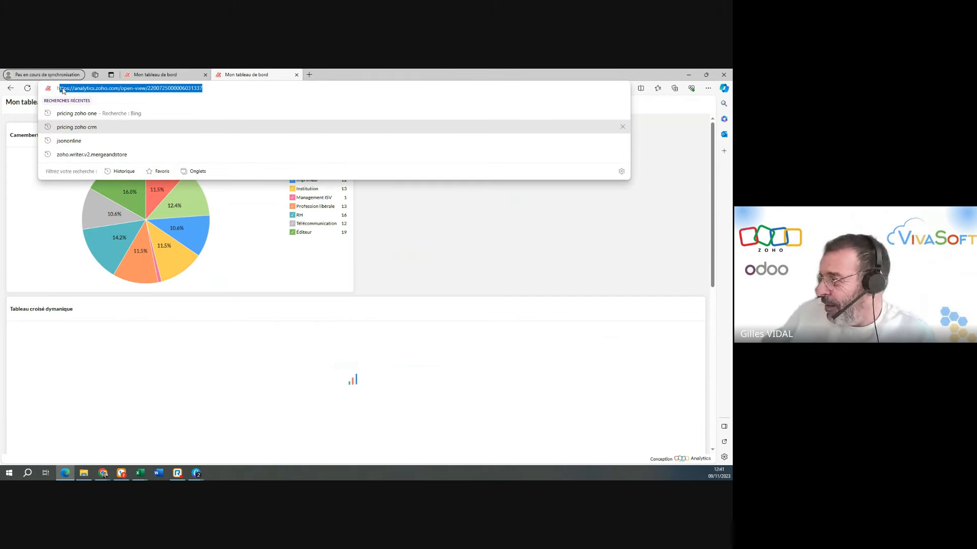
{"action": "left_click", "coordinate": [381, 210]}
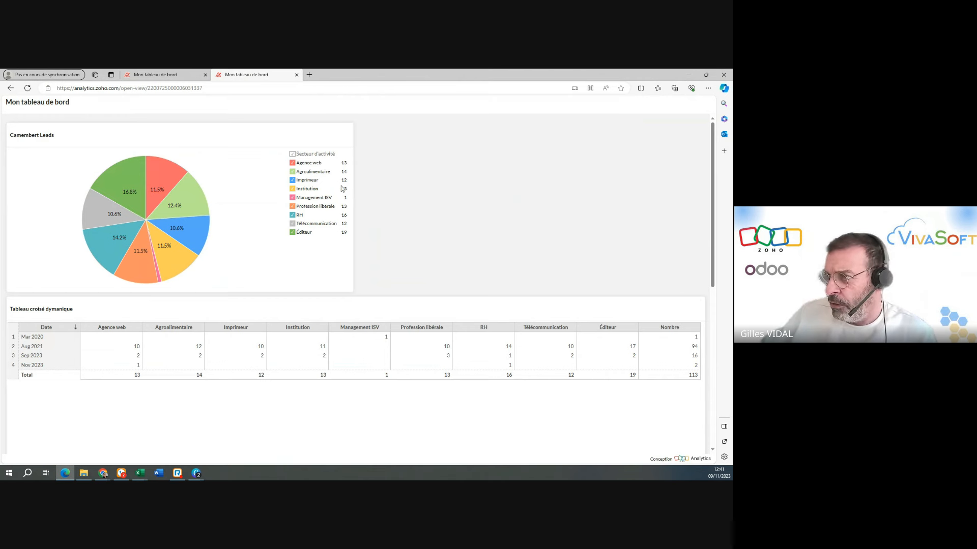
Save Mon tableau de bord in the workspace and reload its shared open-view page.
{"action": "left_click", "coordinate": [163, 75]}
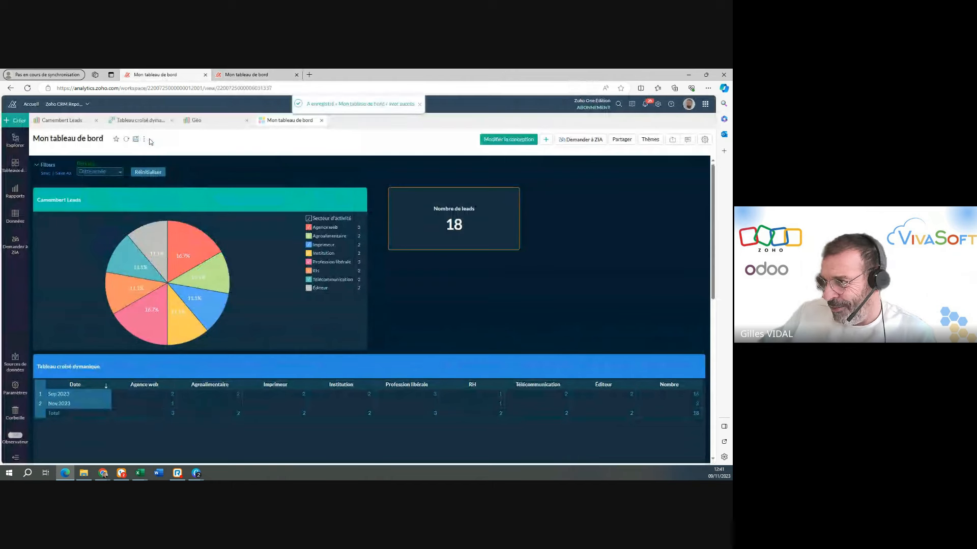
{"action": "left_click", "coordinate": [232, 76]}
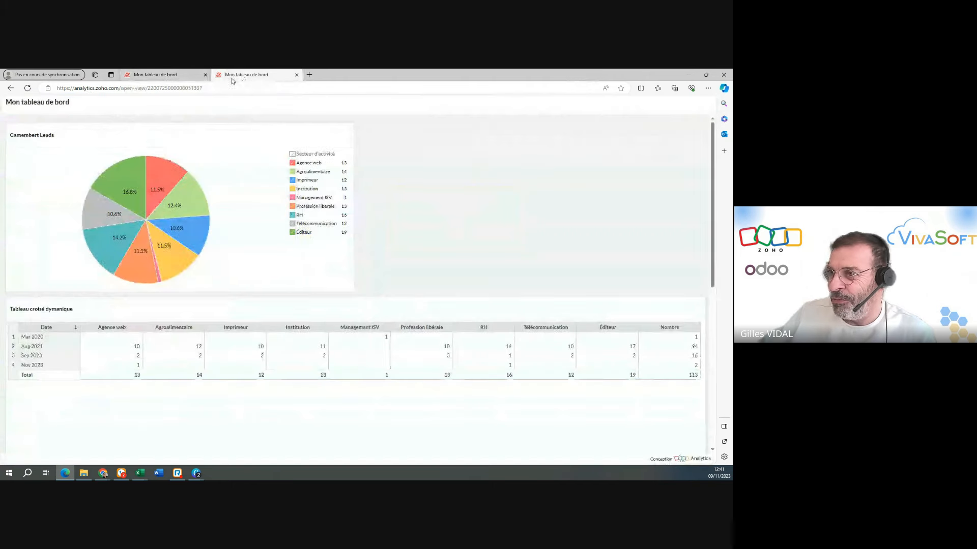
{"action": "left_click", "coordinate": [28, 89]}
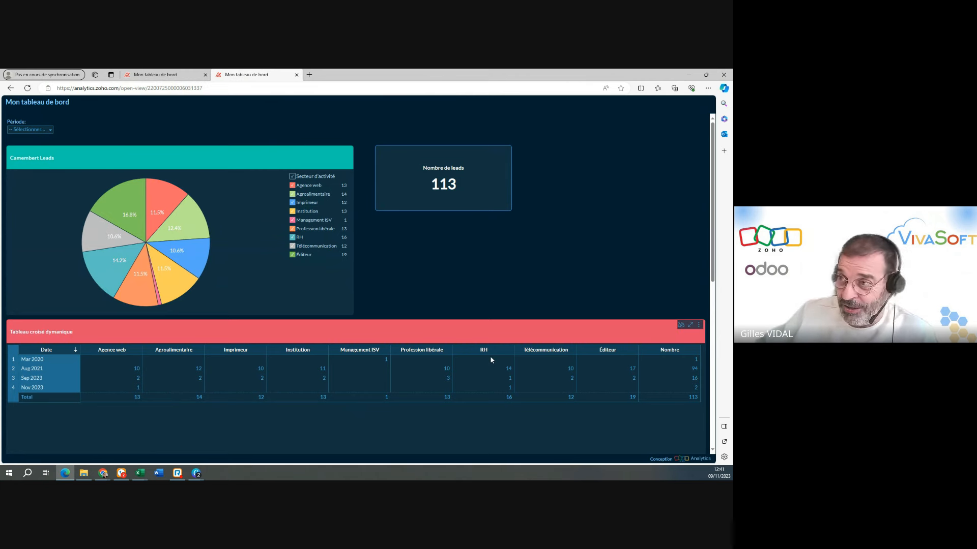
Return to the workspace dashboard, switch to the webinar presentation and advance from the Démo slide to Questions / Réponses.
{"action": "left_click", "coordinate": [155, 74]}
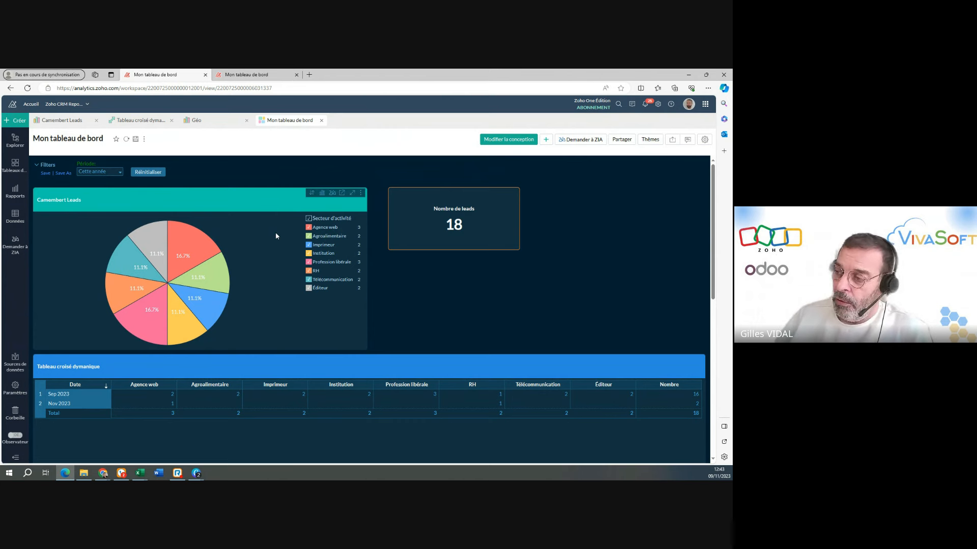
{"action": "mouse_move", "coordinate": [123, 313]}
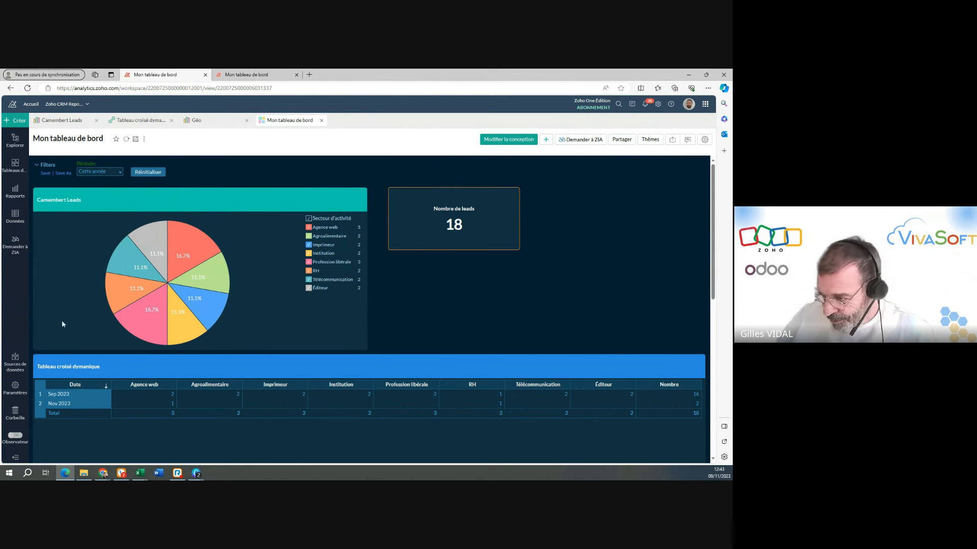
{"action": "mouse_move", "coordinate": [140, 473]}
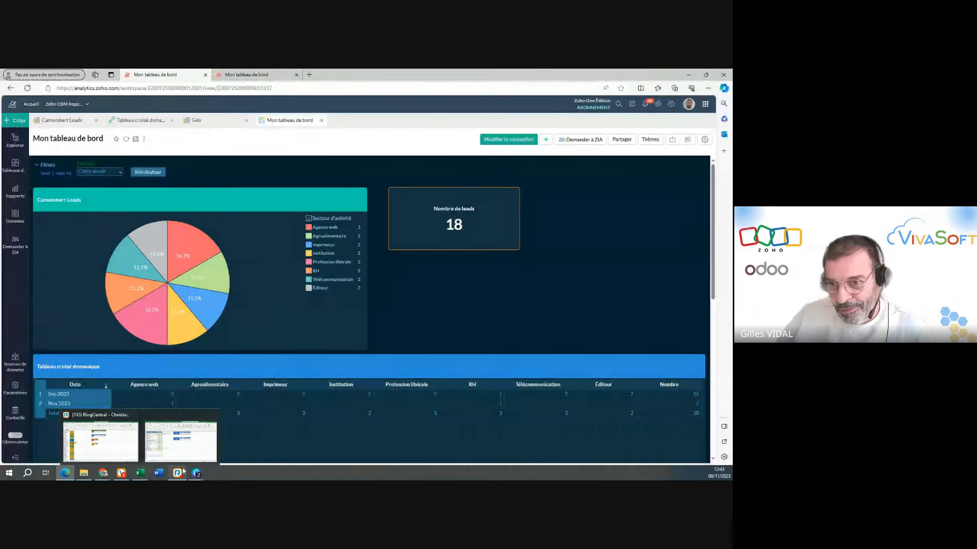
{"action": "mouse_move", "coordinate": [184, 475]}
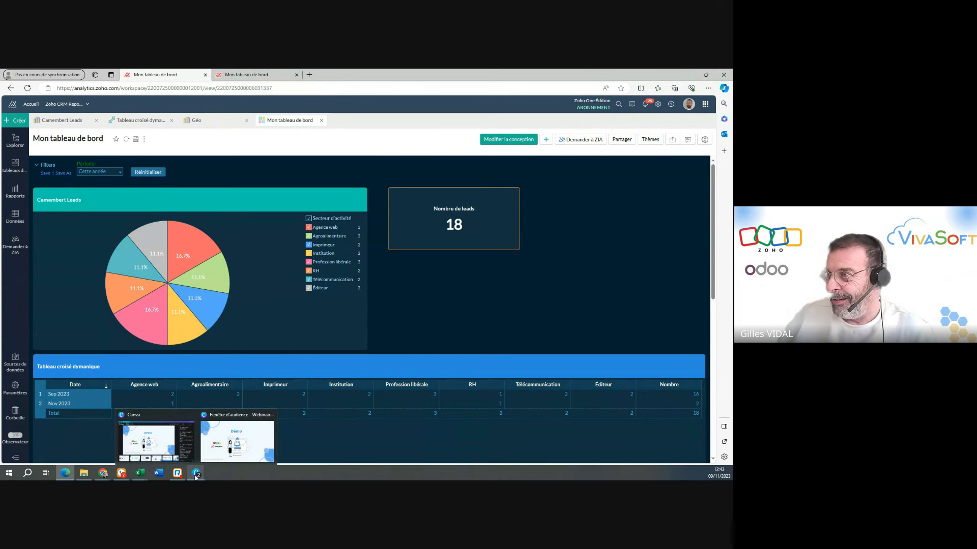
{"action": "left_click", "coordinate": [689, 74]}
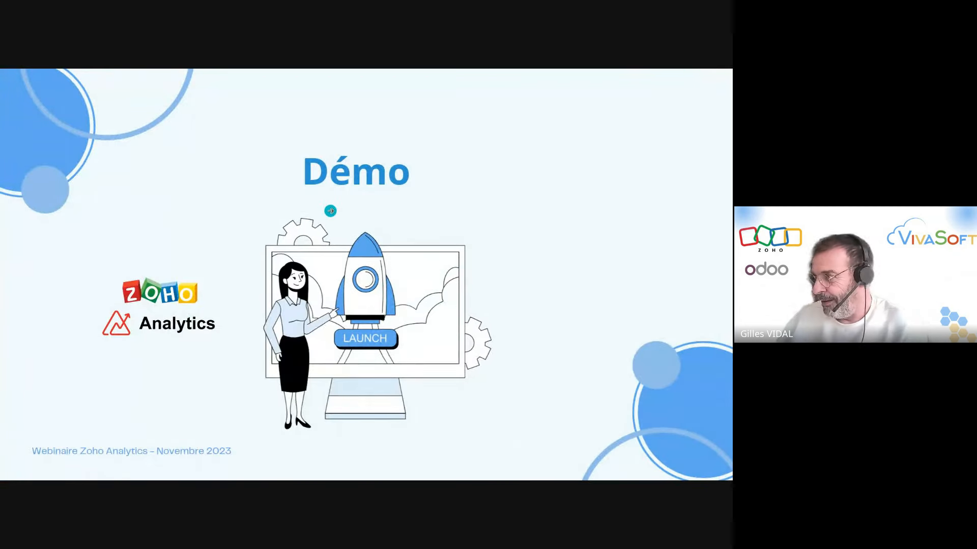
{"action": "left_click", "coordinate": [321, 242]}
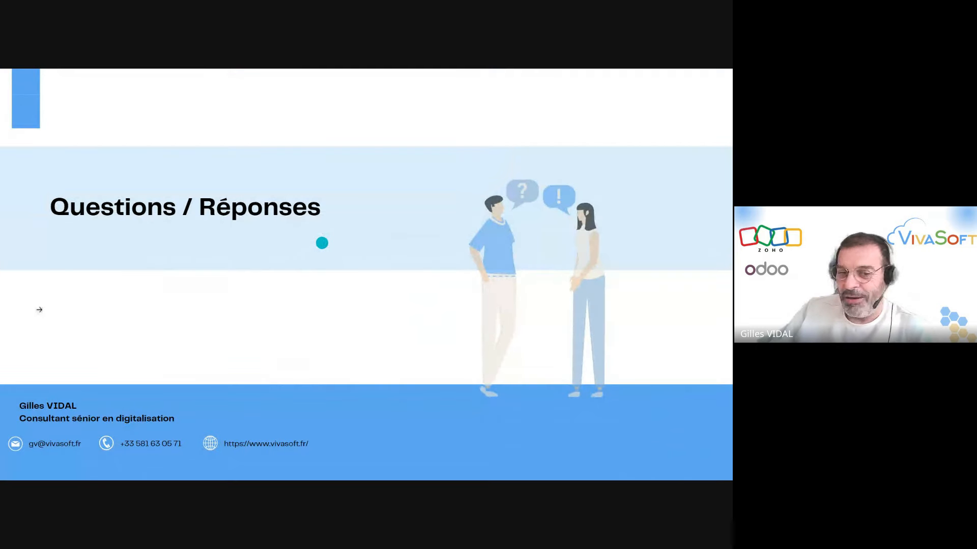
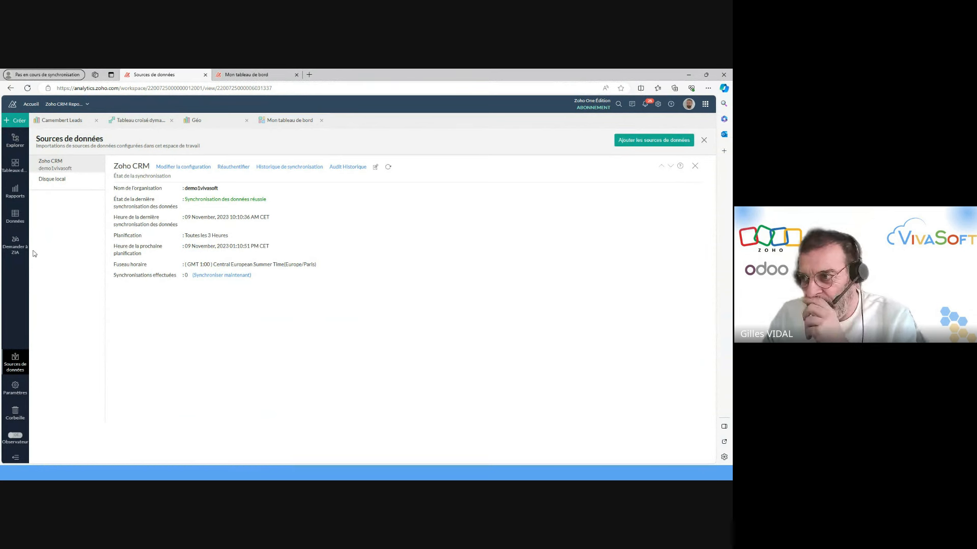
Start adding a data source to the workspace and search the import connectors for "zoho book".
{"action": "left_click", "coordinate": [661, 142]}
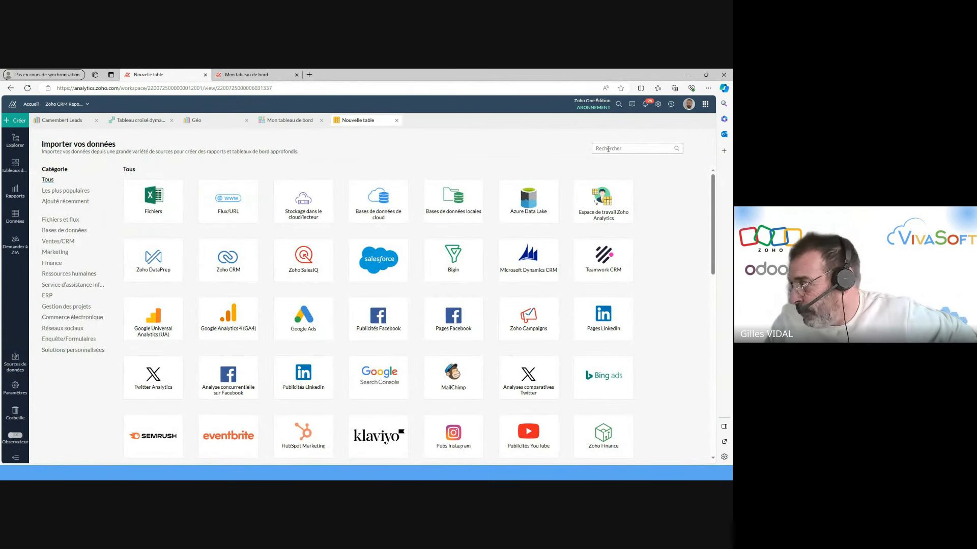
{"action": "mouse_move", "coordinate": [398, 251]}
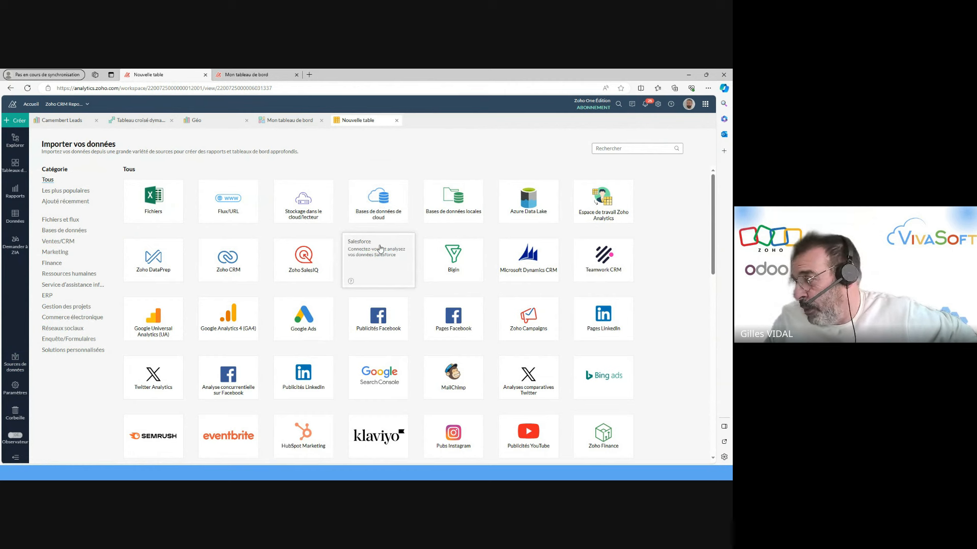
{"action": "mouse_move", "coordinate": [351, 316]}
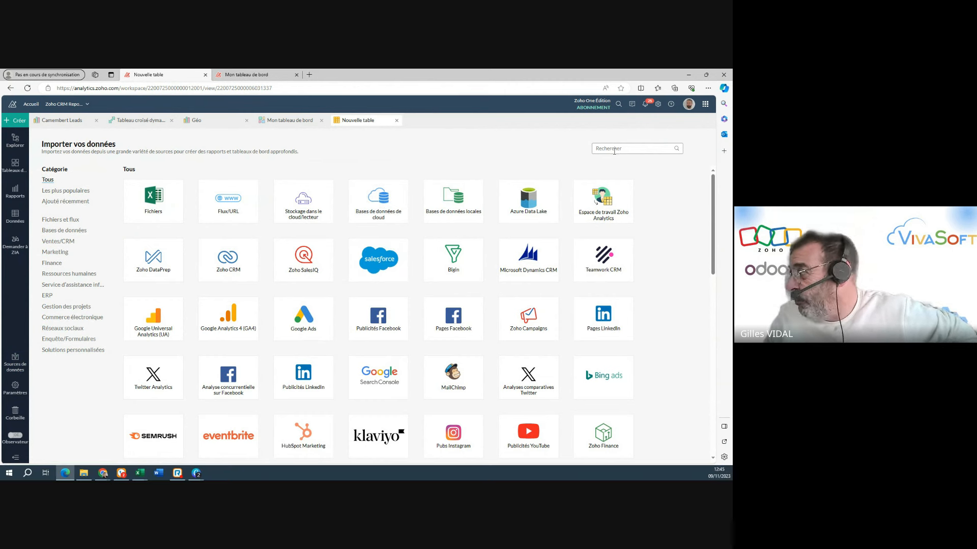
{"action": "left_click", "coordinate": [614, 149]}
{"action": "type", "text": "zoh"}
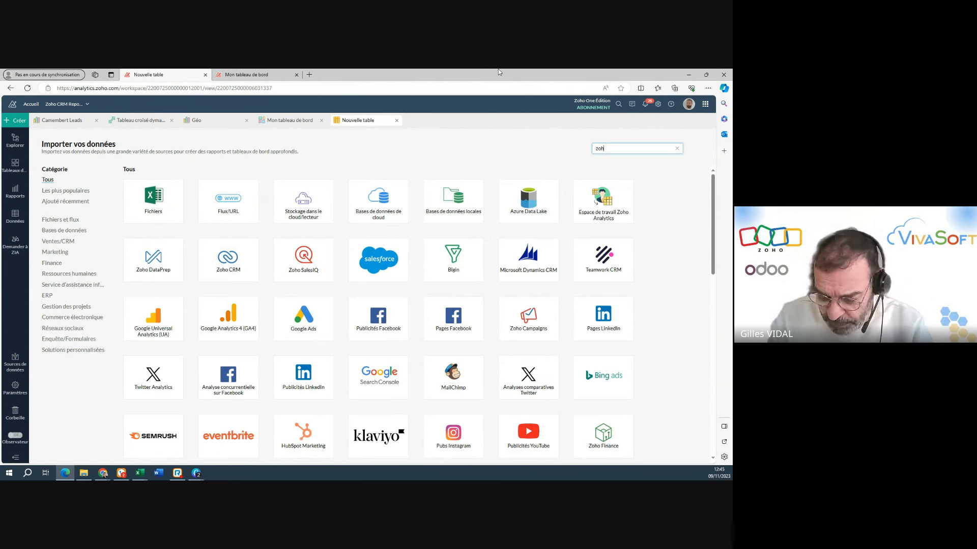
{"action": "type", "text": "o bdok"}
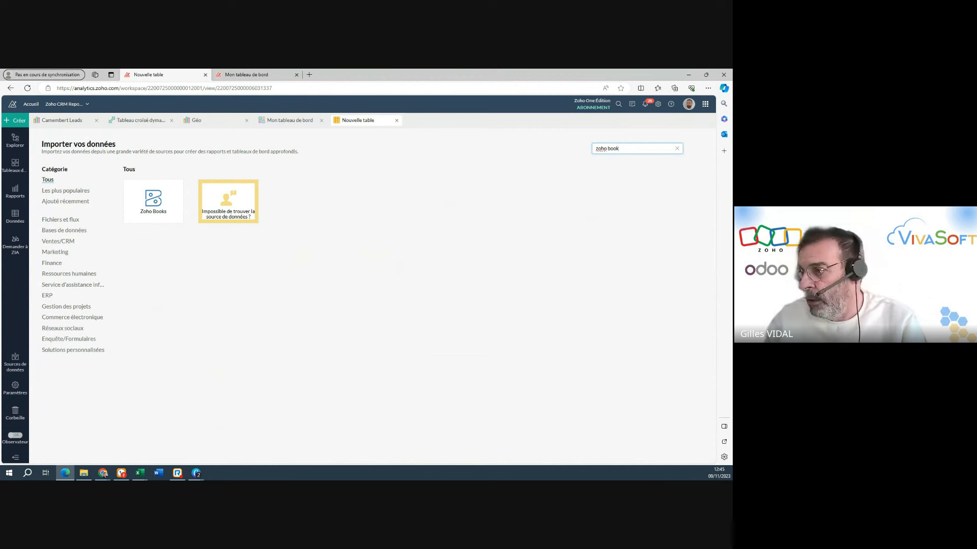
{"action": "mouse_move", "coordinate": [139, 201]}
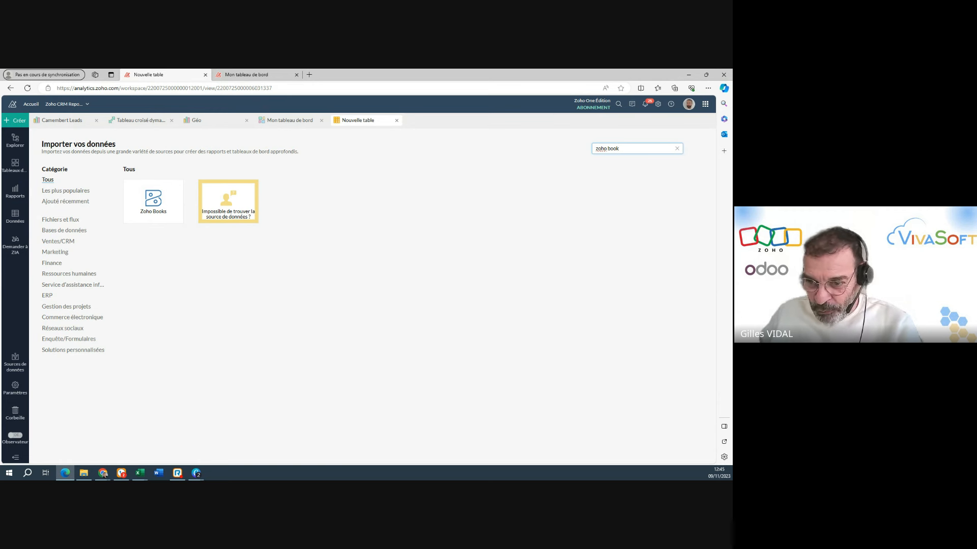
Search the import connectors for "zoho recrui", and broaden the search to "zoho" to view all Zoho sources.
{"action": "key", "text": "alt+Tab"}
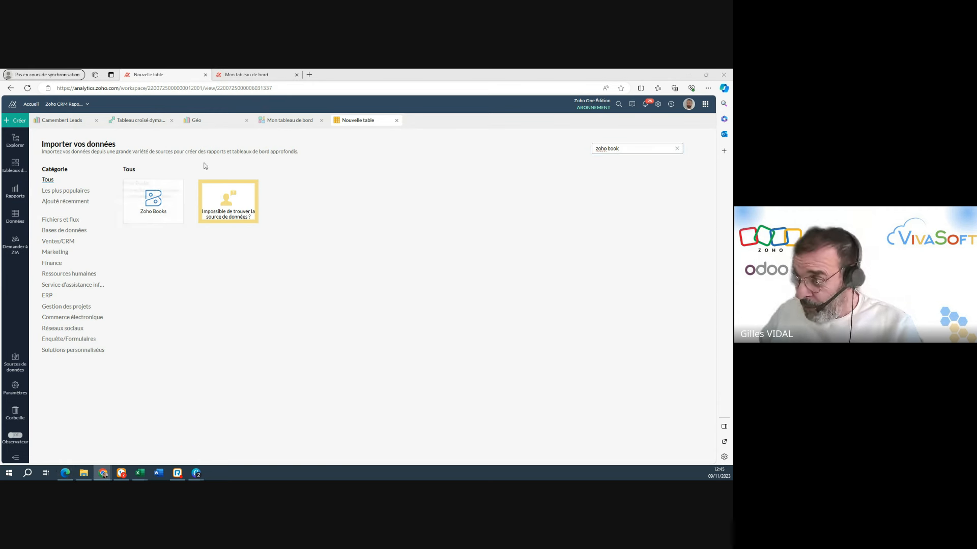
{"action": "left_click", "coordinate": [647, 147]}
{"action": "key", "text": "BackSpace"}
{"action": "key", "text": "BackSpace"}
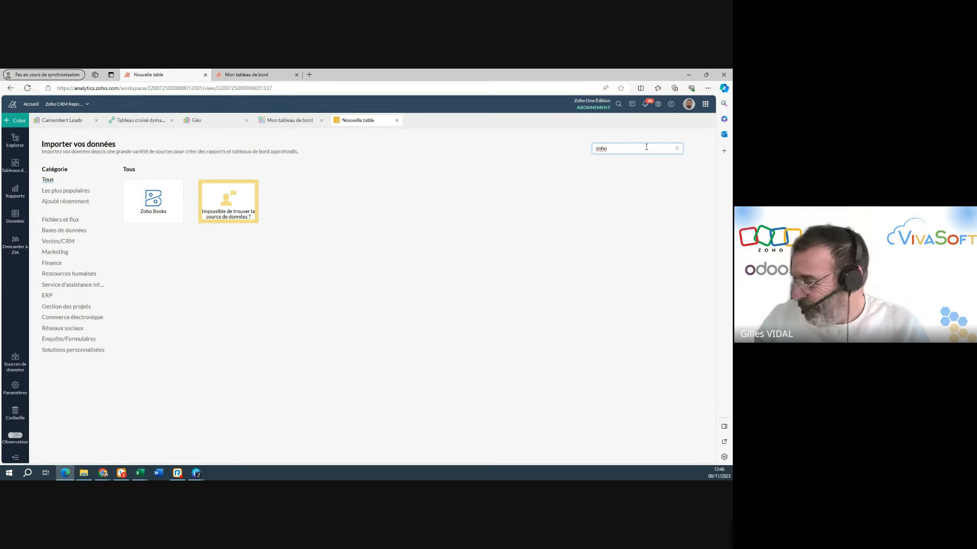
{"action": "type", "text": "recrui"}
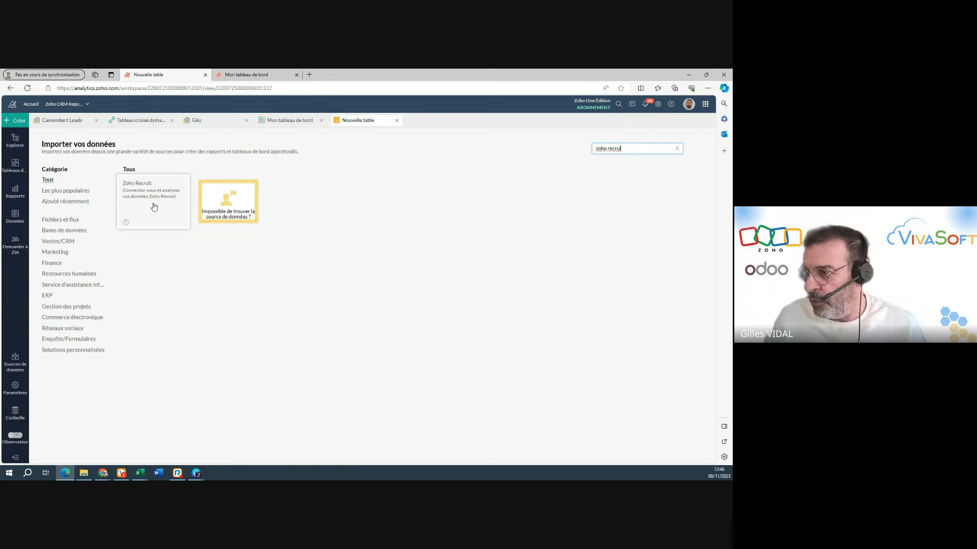
{"action": "double_click", "coordinate": [645, 148]}
{"action": "key", "text": "BackSpace"}
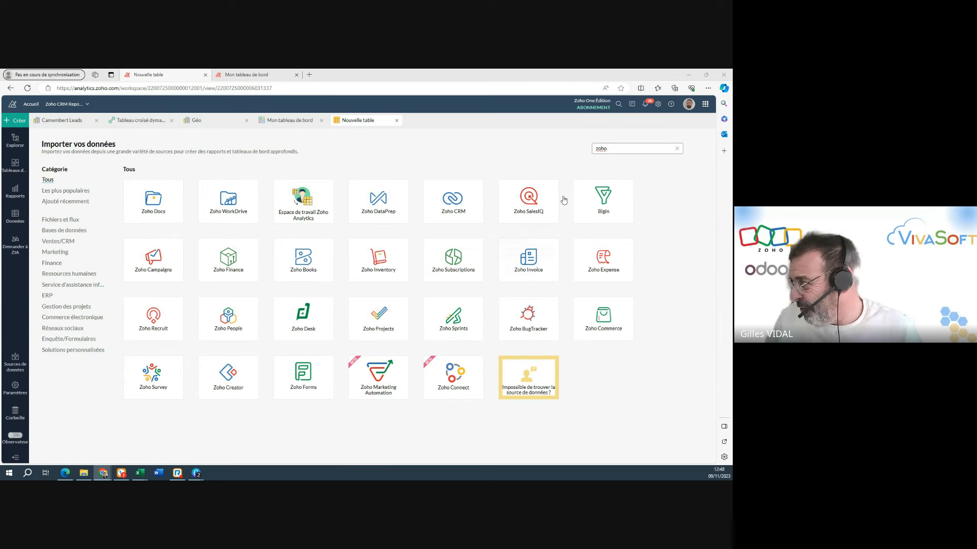
Search the import connectors for "sign" and return to the webinar presentation's Questions / Réponses slide.
{"action": "left_click", "coordinate": [628, 147]}
{"action": "double_click", "coordinate": [629, 147]}
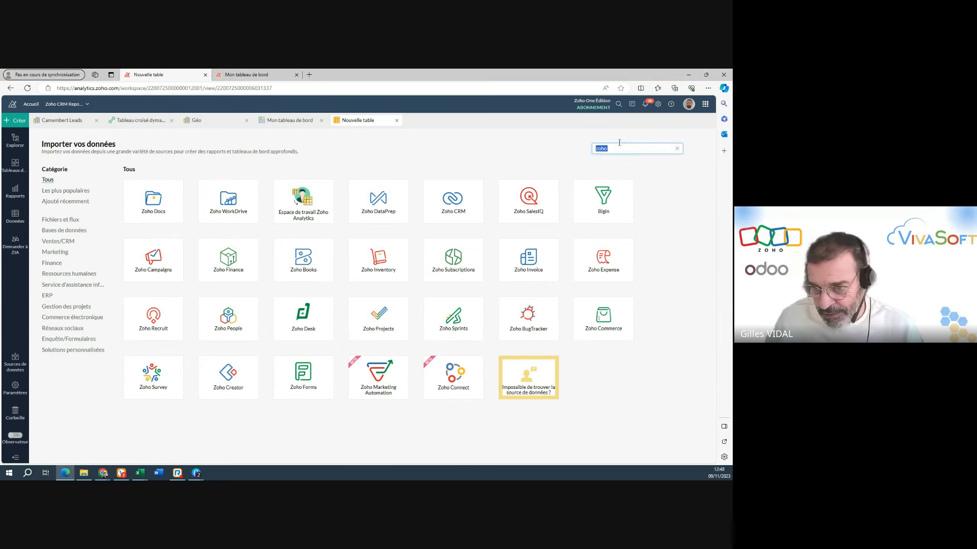
{"action": "type", "text": "sign"}
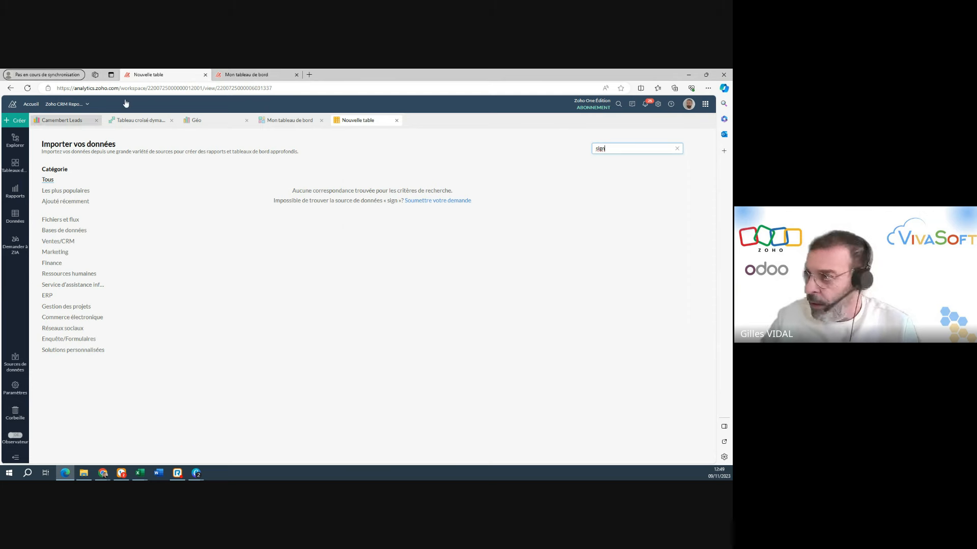
{"action": "left_click", "coordinate": [689, 75]}
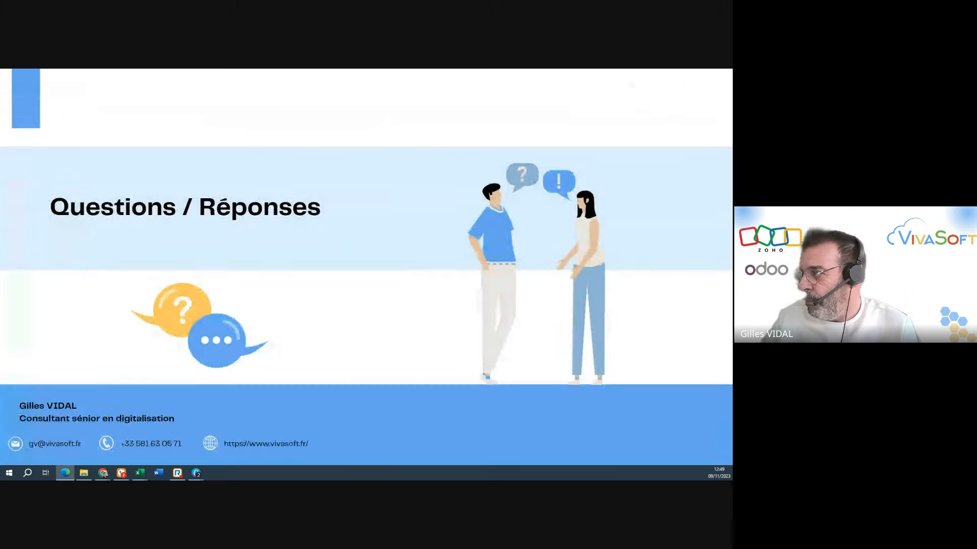